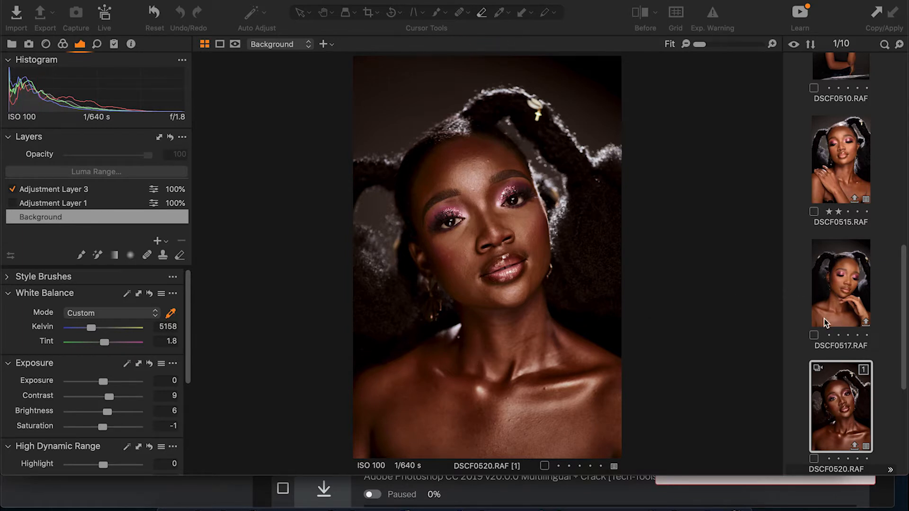
Step: Compare the before and after versions of the edited DSCF0520.RAF portrait with the split view
{"action": "left_click_drag", "start_coordinate": [901, 323], "coordinate": [903, 346]}
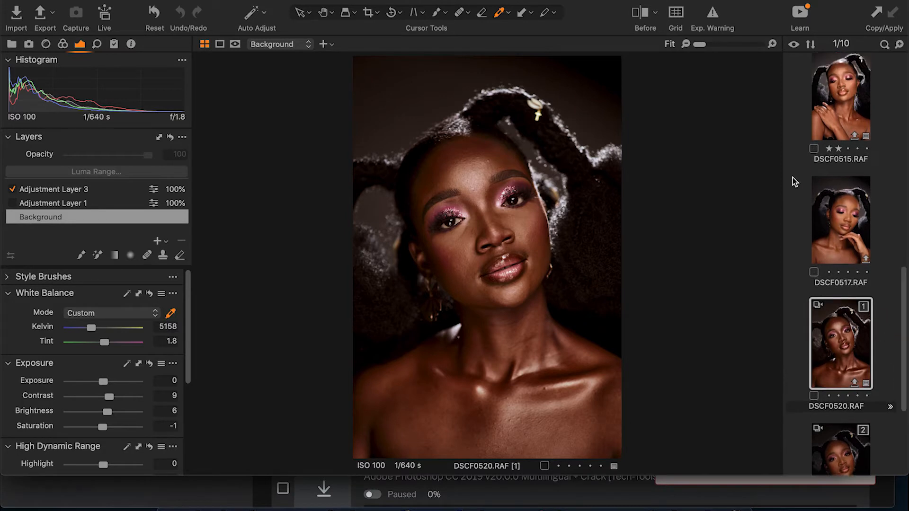
{"action": "left_click", "coordinate": [640, 12]}
{"action": "mouse_move", "coordinate": [487, 259]}
{"action": "left_mouse_down"}
{"action": "mouse_move", "coordinate": [435, 273]}
{"action": "mouse_move", "coordinate": [624, 266]}
{"action": "mouse_move", "coordinate": [480, 280]}
{"action": "mouse_move", "coordinate": [339, 310]}
{"action": "mouse_move", "coordinate": [523, 293]}
{"action": "mouse_move", "coordinate": [515, 284]}
{"action": "mouse_move", "coordinate": [485, 284]}
{"action": "mouse_move", "coordinate": [424, 295]}
{"action": "mouse_move", "coordinate": [432, 256]}
{"action": "mouse_move", "coordinate": [422, 290]}
{"action": "mouse_move", "coordinate": [489, 273]}
{"action": "left_mouse_up"}
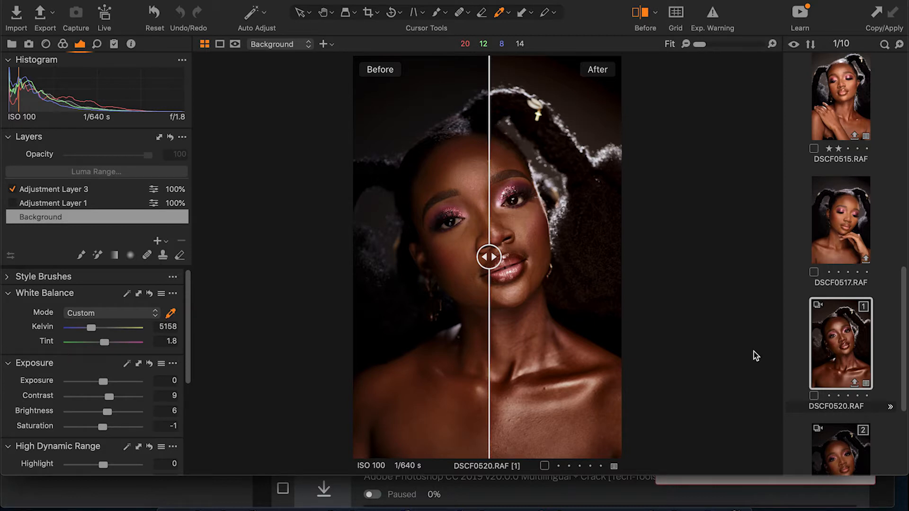
{"action": "left_click", "coordinate": [641, 14]}
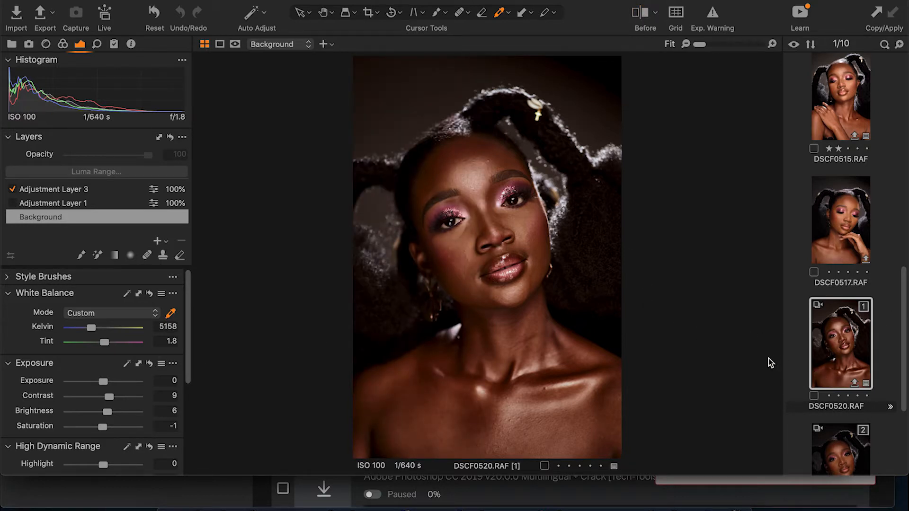
Step: Examine the metadata of the DSCF0520.RAF portrait for its camera and lens details
{"action": "left_click", "coordinate": [131, 45]}
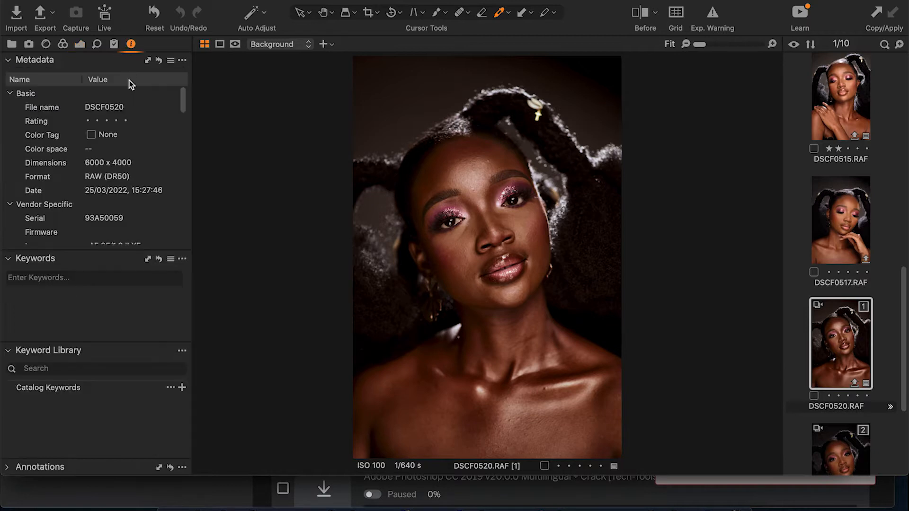
{"action": "left_click_drag", "start_coordinate": [183, 97], "coordinate": [182, 107]}
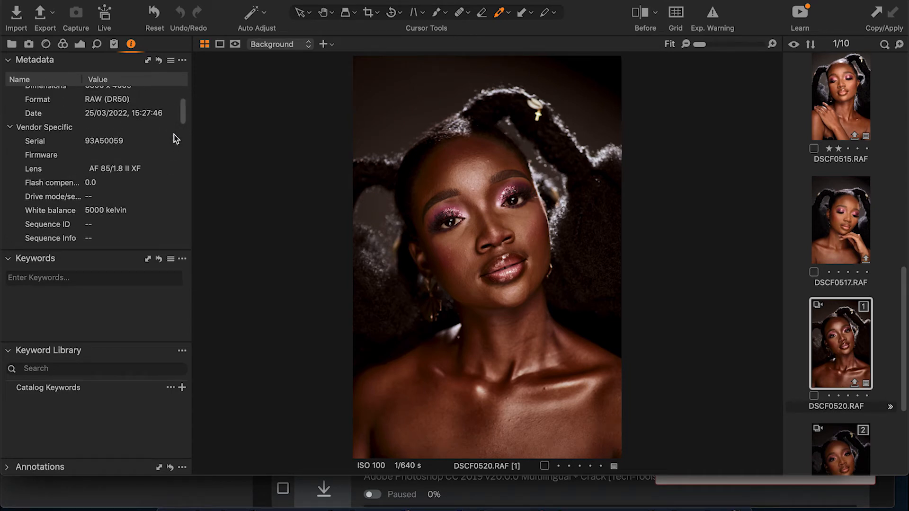
{"action": "mouse_move", "coordinate": [180, 113]}
{"action": "left_mouse_down"}
{"action": "mouse_move", "coordinate": [185, 141]}
{"action": "mouse_move", "coordinate": [183, 121]}
{"action": "left_mouse_up"}
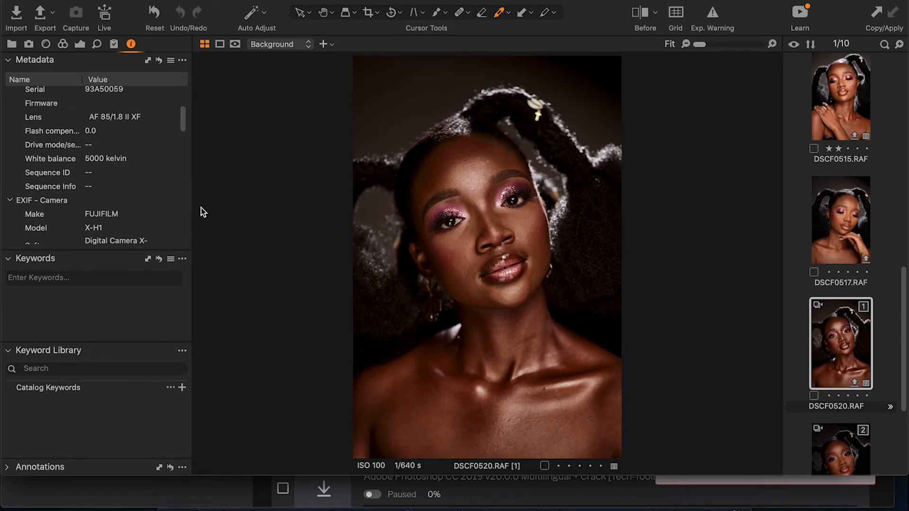
Step: Check the lens metadata of DSCF0508.RAF and DSCF0500.RAF against that of the first DSCF0520.RAF variant
{"action": "left_click_drag", "start_coordinate": [897, 302], "coordinate": [889, 147]}
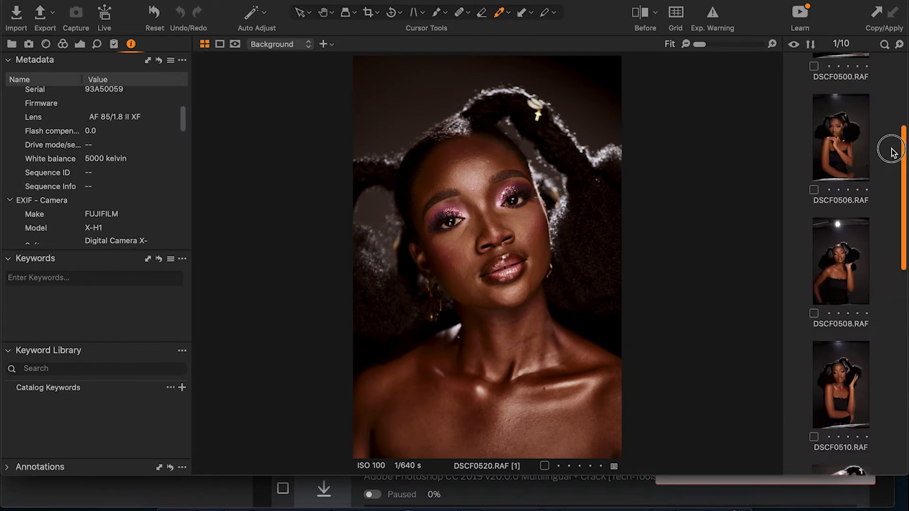
{"action": "left_click", "coordinate": [839, 291]}
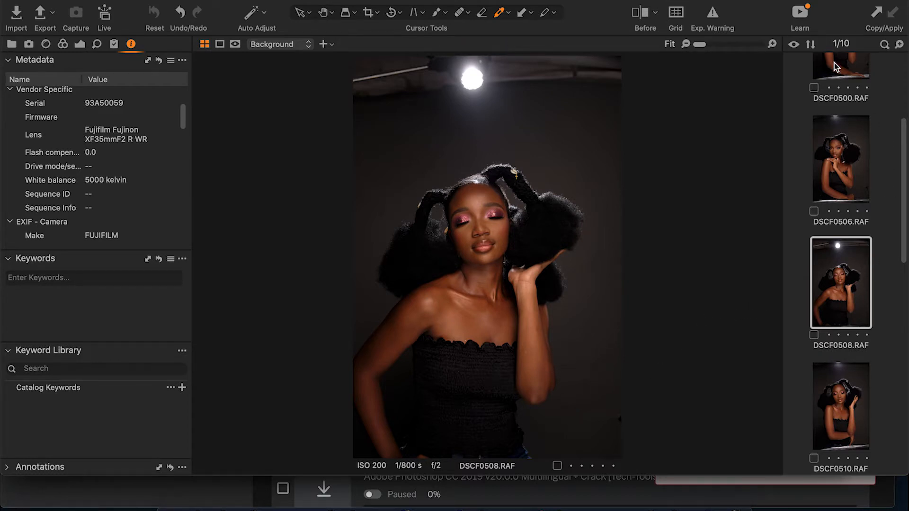
{"action": "left_click", "coordinate": [842, 74]}
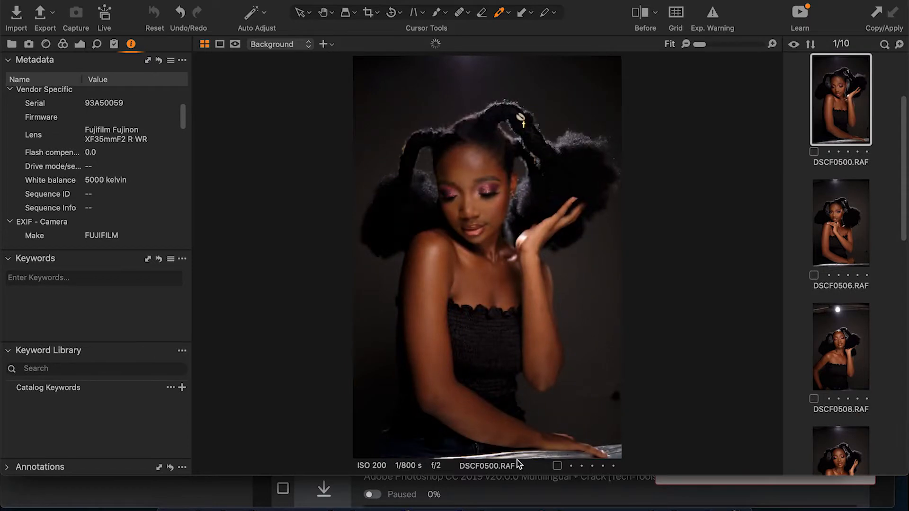
{"action": "left_click_drag", "start_coordinate": [899, 226], "coordinate": [894, 428]}
{"action": "left_click", "coordinate": [837, 286]}
{"action": "mouse_move", "coordinate": [183, 119]}
{"action": "left_mouse_down"}
{"action": "mouse_move", "coordinate": [186, 102]}
{"action": "mouse_move", "coordinate": [187, 110]}
{"action": "left_mouse_up"}
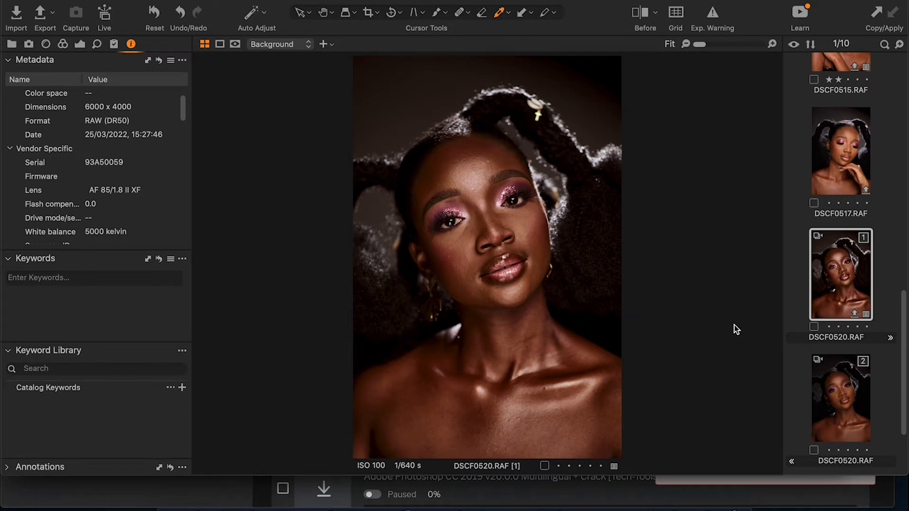
Step: Create a new variant of DSCF0520.RAF and select variant 2 for editing
{"action": "right_click", "coordinate": [850, 288]}
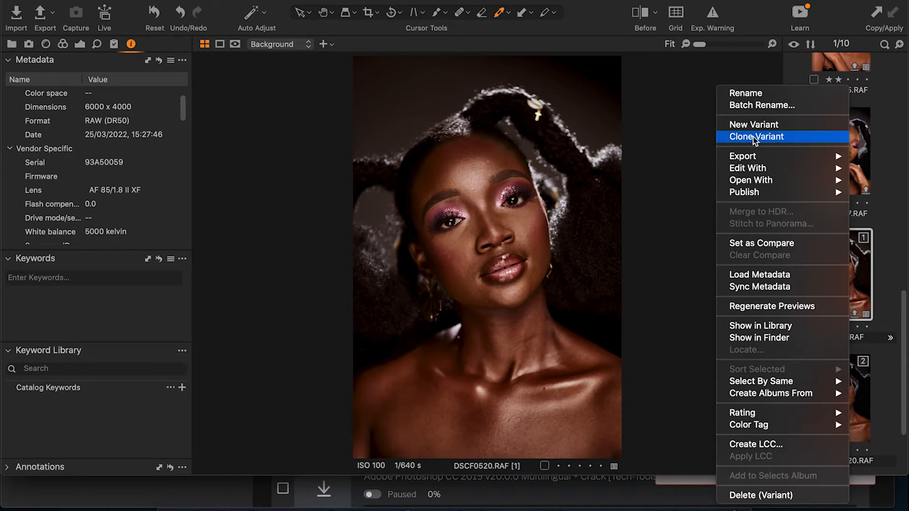
{"action": "left_click", "coordinate": [754, 124]}
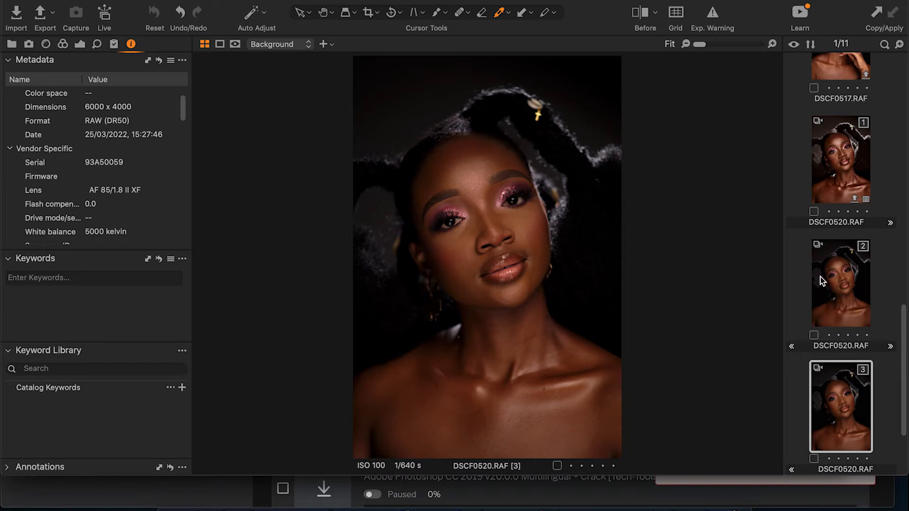
{"action": "left_click", "coordinate": [838, 298]}
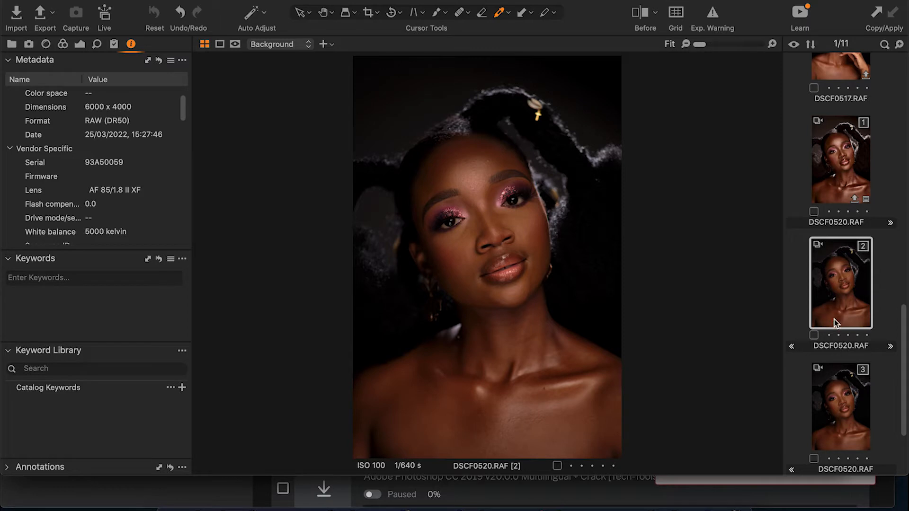
Step: Adjust the exposure settings of variant 2 to contrast 6, brightness 5 and saturation -1
{"action": "left_click", "coordinate": [76, 45]}
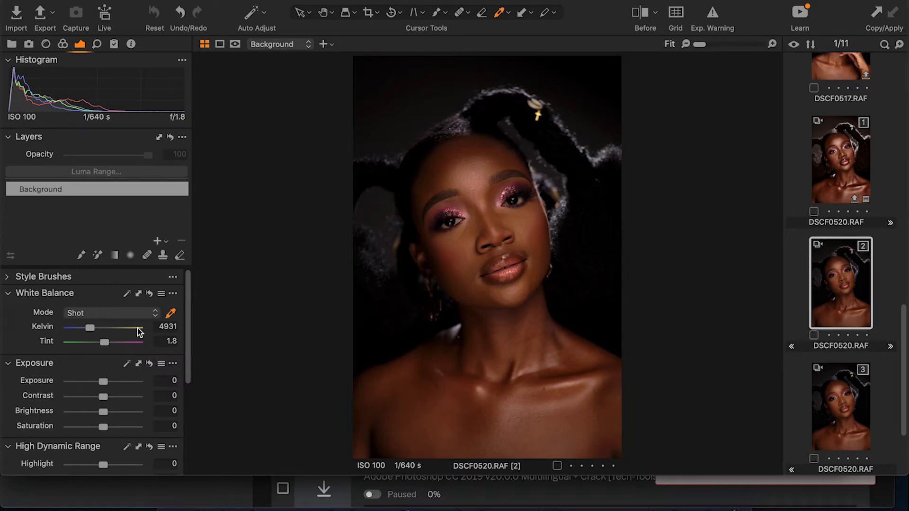
{"action": "scroll", "coordinate": [107, 400], "scroll_direction": "down", "scroll_amount": 2}
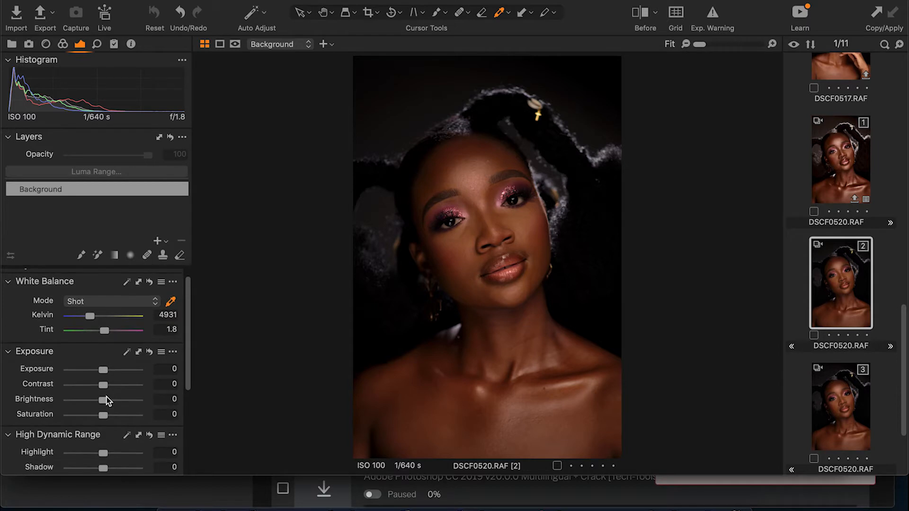
{"action": "scroll", "coordinate": [105, 396], "scroll_direction": "up", "scroll_amount": 2}
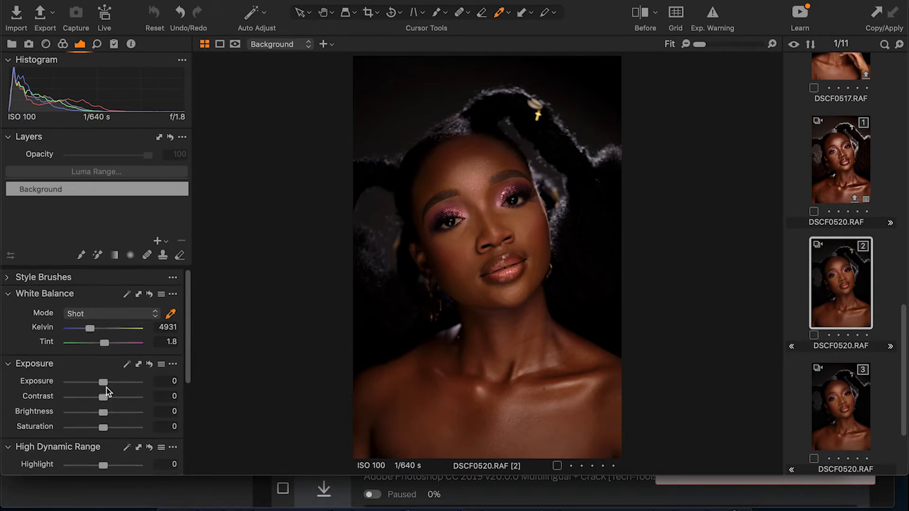
{"action": "left_click", "coordinate": [104, 399]}
{"action": "left_click_drag", "start_coordinate": [104, 399], "coordinate": [109, 402]}
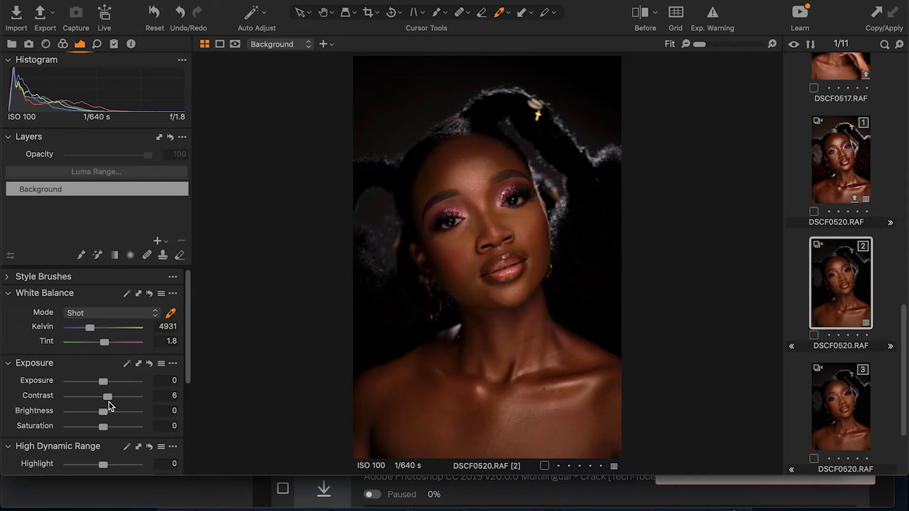
{"action": "left_click_drag", "start_coordinate": [104, 414], "coordinate": [107, 416]}
{"action": "scroll", "coordinate": [107, 419], "scroll_direction": "down", "scroll_amount": 2}
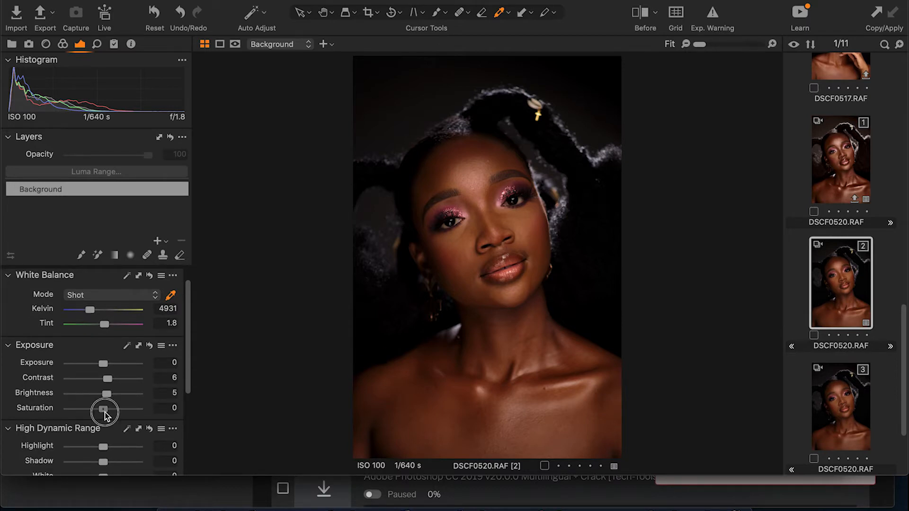
{"action": "left_click_drag", "start_coordinate": [105, 412], "coordinate": [106, 416]}
Step: Set the high dynamic range values to highlight -11, shadow 13, white 57 and black -12
{"action": "scroll", "coordinate": [104, 414], "scroll_direction": "down", "scroll_amount": 5}
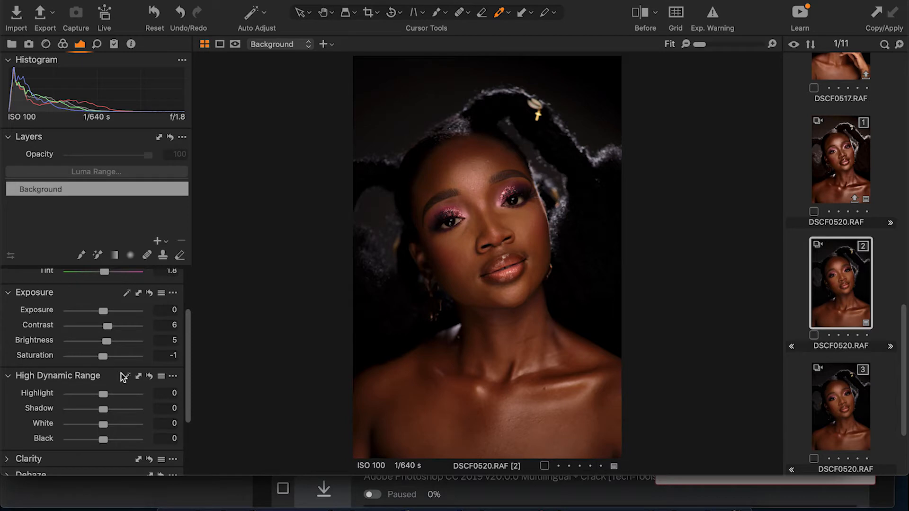
{"action": "left_click_drag", "start_coordinate": [105, 395], "coordinate": [103, 398]}
{"action": "left_click_drag", "start_coordinate": [104, 410], "coordinate": [115, 413]}
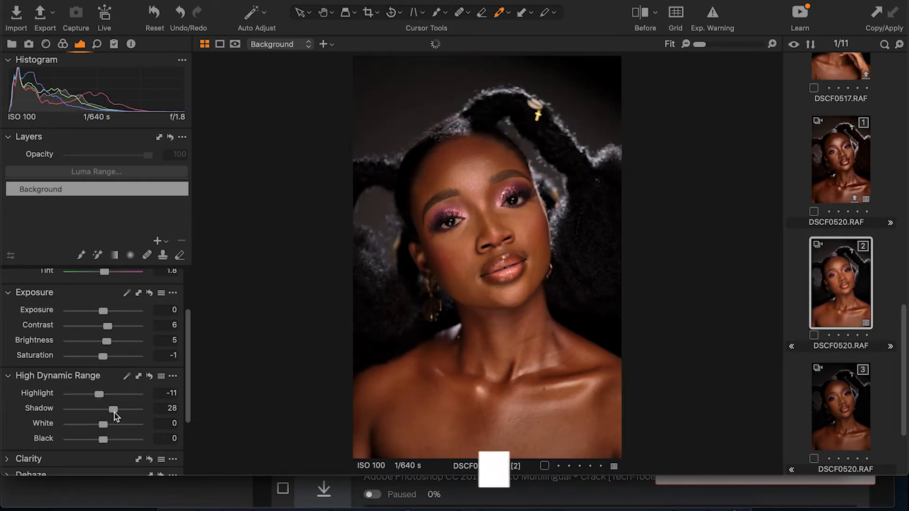
{"action": "left_click_drag", "start_coordinate": [115, 412], "coordinate": [109, 415]}
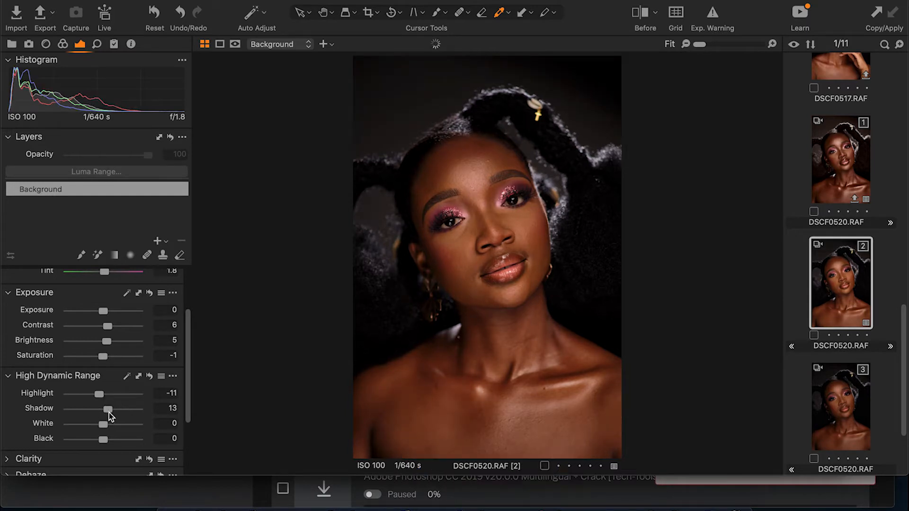
{"action": "left_click_drag", "start_coordinate": [103, 424], "coordinate": [121, 428]}
{"action": "left_click_drag", "start_coordinate": [121, 429], "coordinate": [99, 440]}
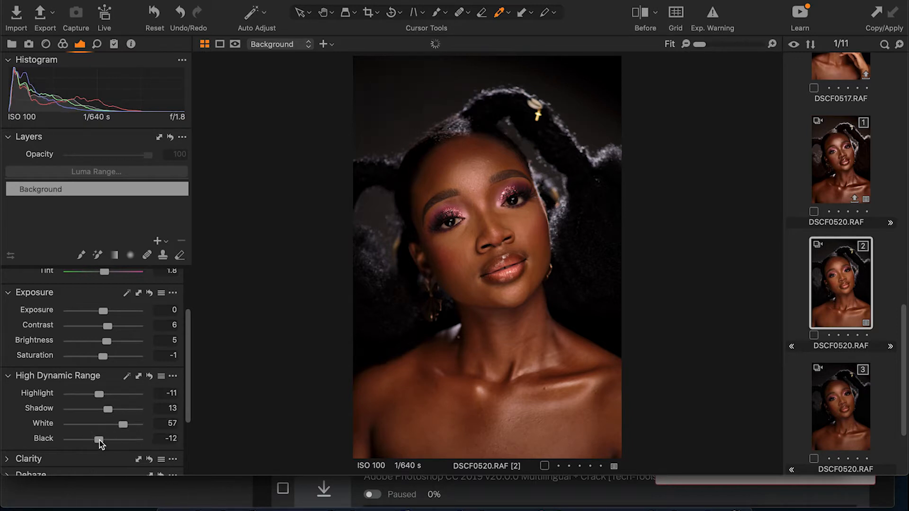
Step: Compare variant 2 before and after the exposure and high dynamic range adjustments
{"action": "left_click", "coordinate": [644, 21]}
{"action": "left_click_drag", "start_coordinate": [488, 256], "coordinate": [345, 308]}
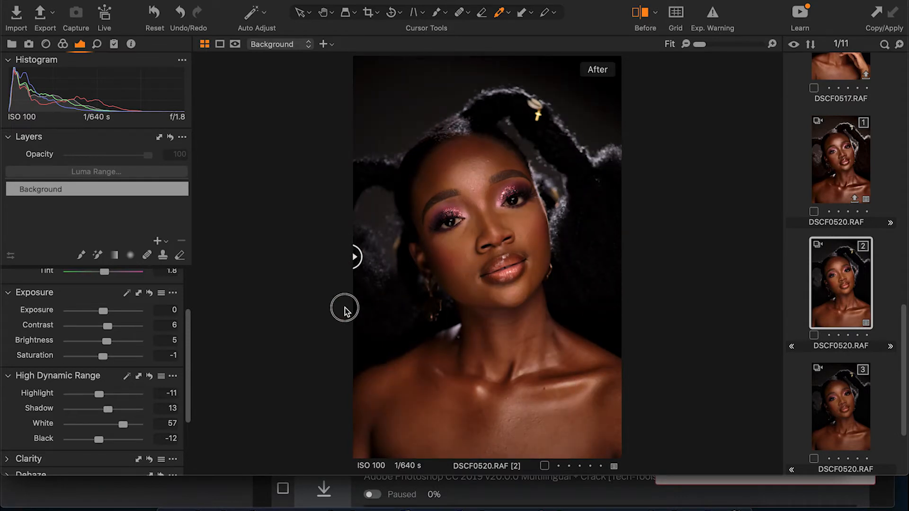
{"action": "left_click", "coordinate": [642, 16]}
Step: Raise the clarity to 11 using the Natural method
{"action": "scroll", "coordinate": [96, 396], "scroll_direction": "down", "scroll_amount": 3}
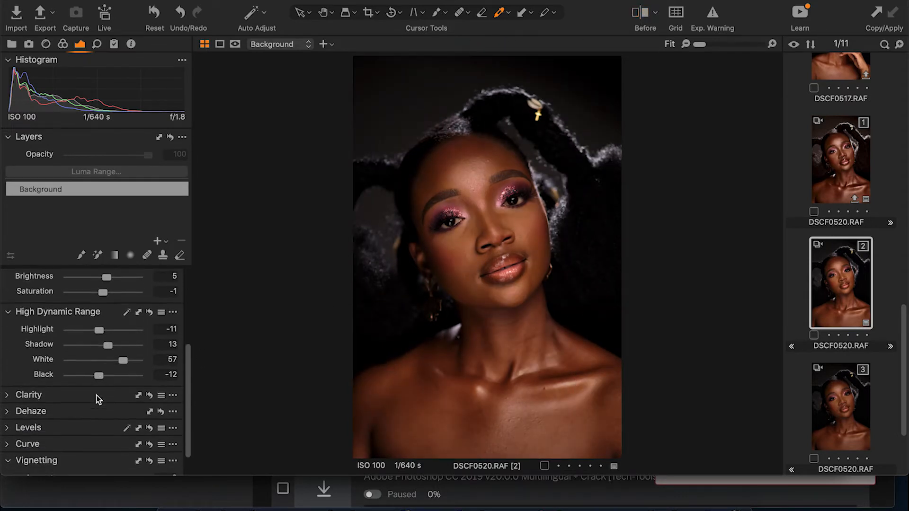
{"action": "left_click", "coordinate": [9, 391]}
{"action": "scroll", "coordinate": [107, 425], "scroll_direction": "down", "scroll_amount": 1}
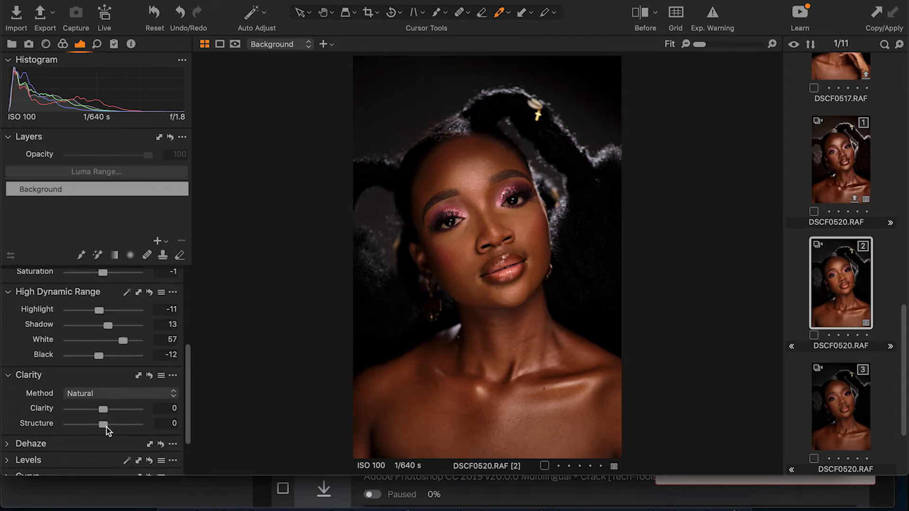
{"action": "left_click_drag", "start_coordinate": [103, 400], "coordinate": [107, 401]}
Step: Lower the white input point of the RGB levels to 241
{"action": "scroll", "coordinate": [107, 403], "scroll_direction": "down", "scroll_amount": 1}
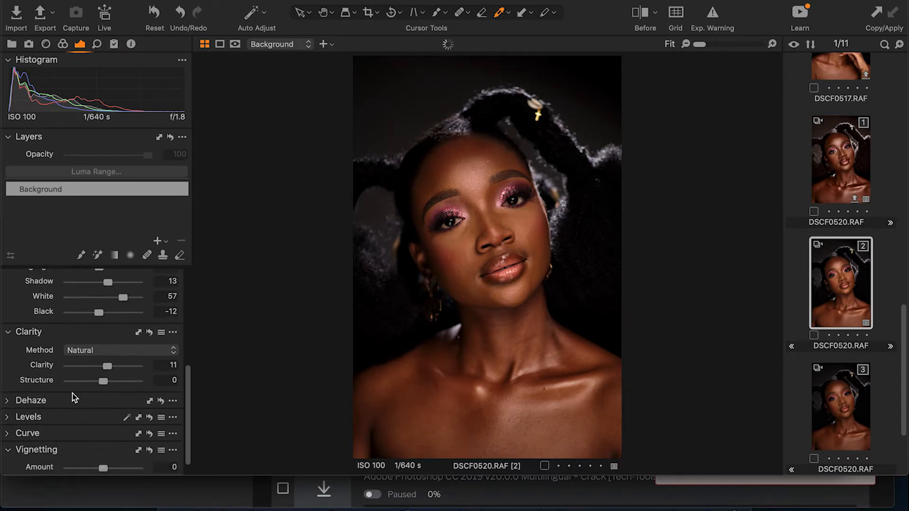
{"action": "left_click", "coordinate": [7, 400]}
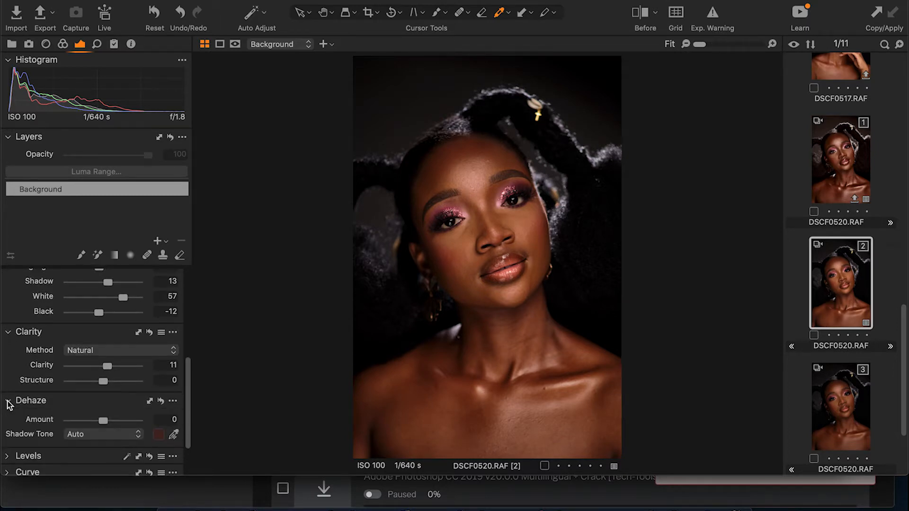
{"action": "scroll", "coordinate": [8, 402], "scroll_direction": "down", "scroll_amount": 1}
{"action": "left_click", "coordinate": [8, 361]}
{"action": "left_click", "coordinate": [8, 399]}
{"action": "scroll", "coordinate": [9, 401], "scroll_direction": "down", "scroll_amount": 2}
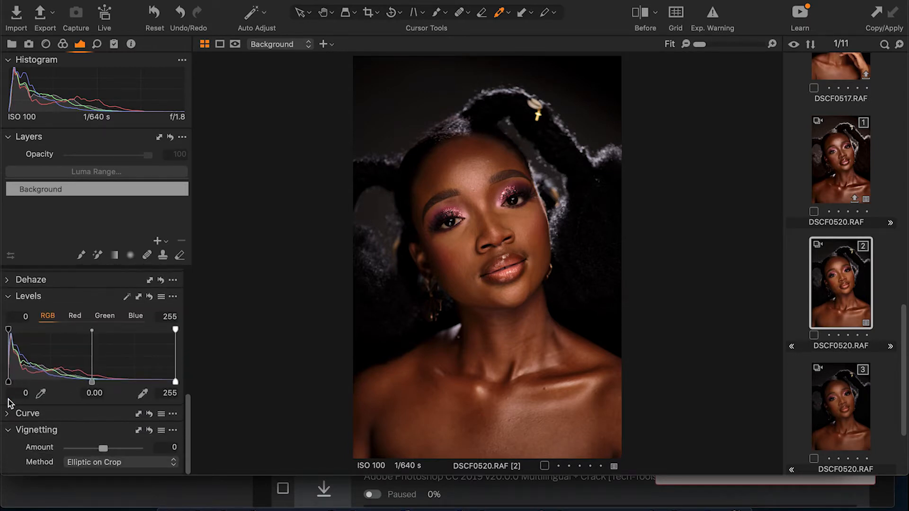
{"action": "left_click_drag", "start_coordinate": [176, 384], "coordinate": [173, 386]}
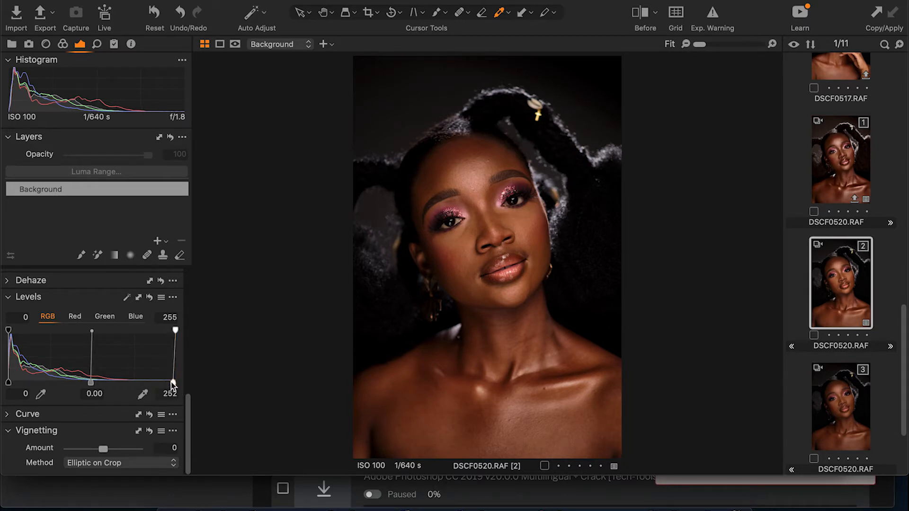
{"action": "left_click_drag", "start_coordinate": [173, 385], "coordinate": [163, 385]}
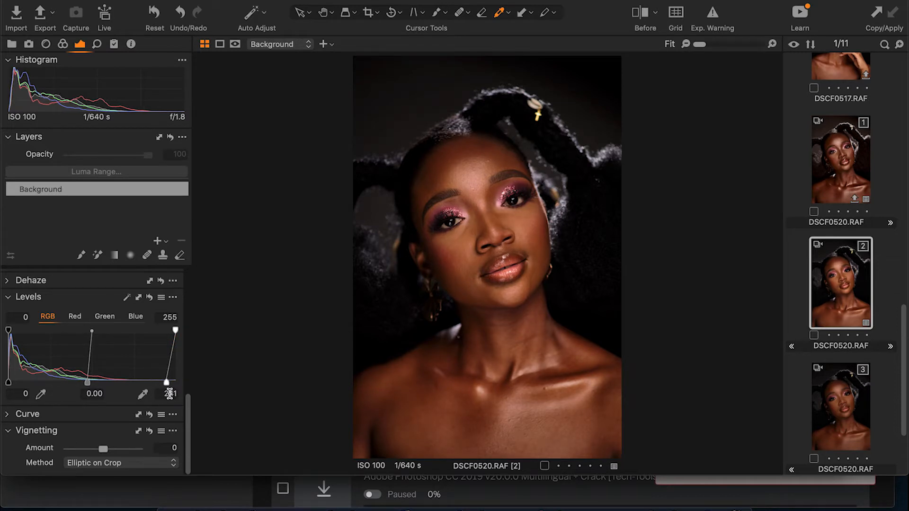
Step: Add a midtone point to the Luma curve and raise it slightly to input 124, output 129
{"action": "left_click", "coordinate": [6, 417]}
{"action": "scroll", "coordinate": [122, 440], "scroll_direction": "down", "scroll_amount": 5}
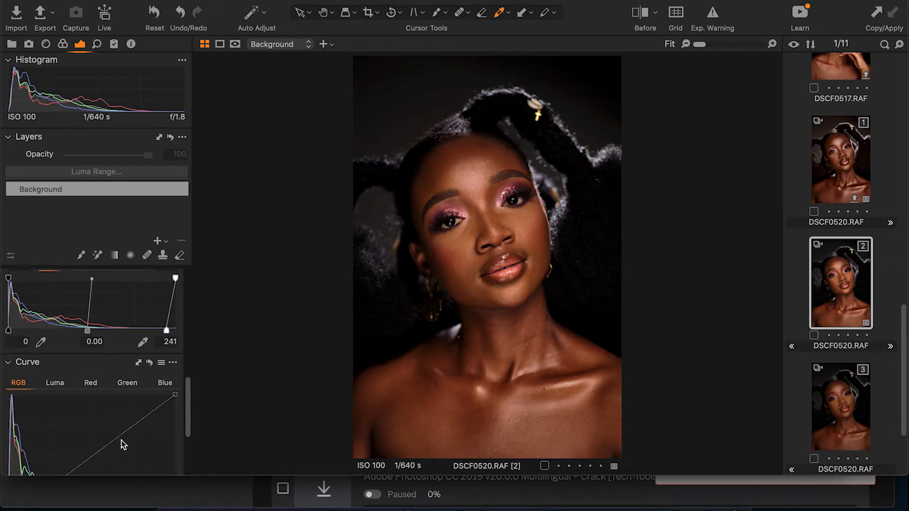
{"action": "left_click", "coordinate": [54, 341]}
{"action": "scroll", "coordinate": [111, 448], "scroll_direction": "down", "scroll_amount": 2}
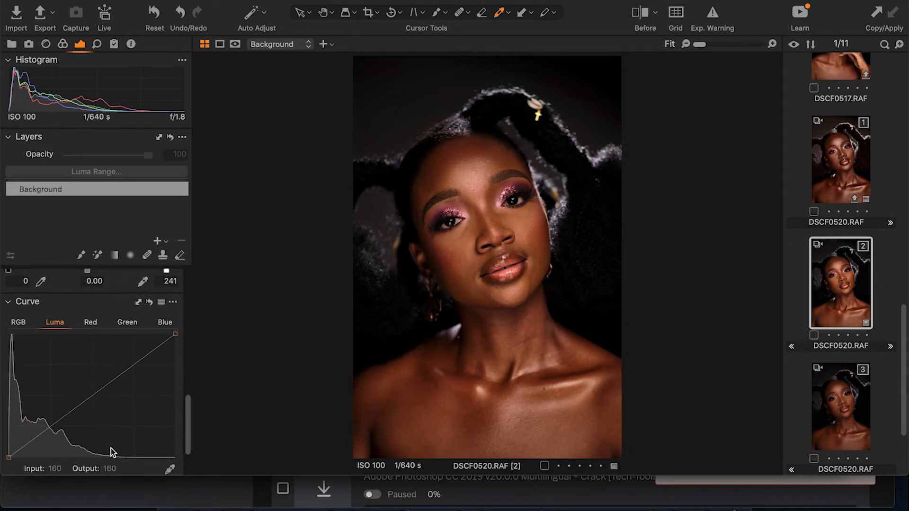
{"action": "left_click", "coordinate": [89, 380]}
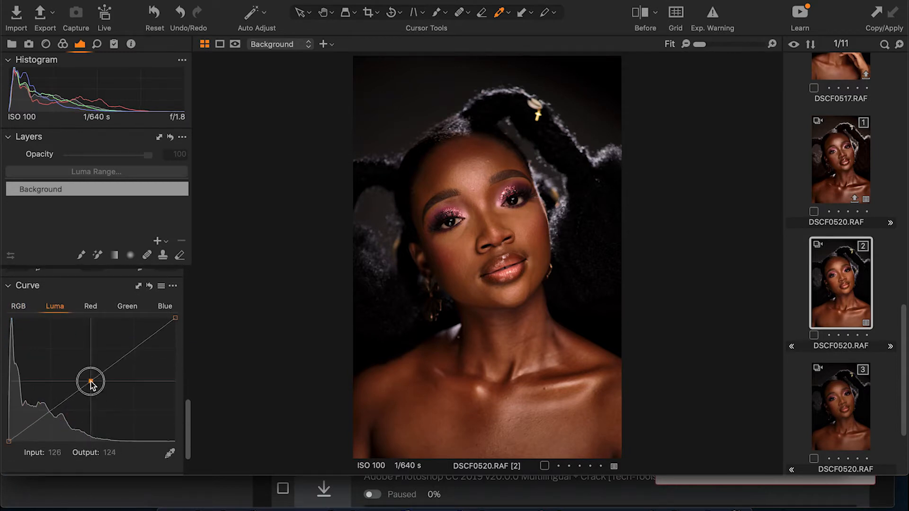
{"action": "left_click_drag", "start_coordinate": [89, 380], "coordinate": [89, 379]}
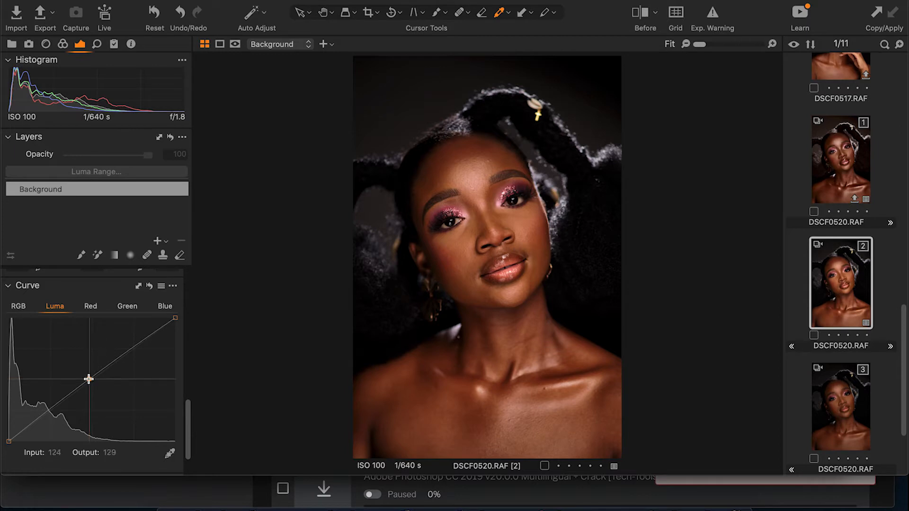
{"action": "scroll", "coordinate": [89, 378], "scroll_direction": "up", "scroll_amount": 1}
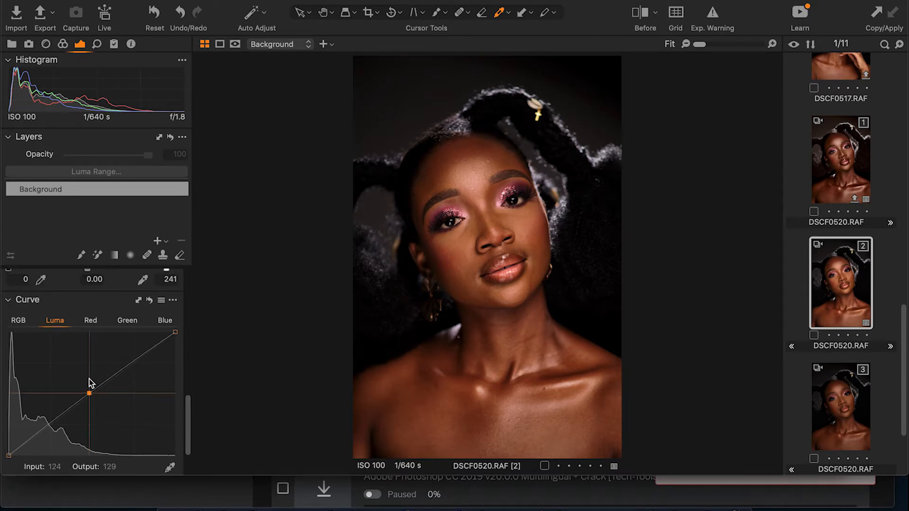
Step: Review the white balance, exposure and dynamic range settings, and compare variant 2 before and after across the face with the split view
{"action": "scroll", "coordinate": [89, 381], "scroll_direction": "down", "scroll_amount": 1}
{"action": "scroll", "coordinate": [89, 381], "scroll_direction": "down", "scroll_amount": 4}
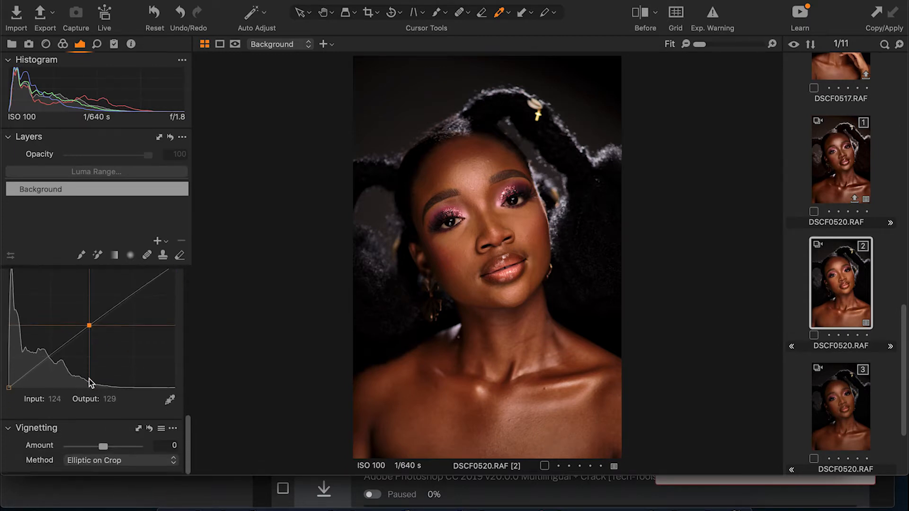
{"action": "scroll", "coordinate": [90, 382], "scroll_direction": "up", "scroll_amount": 10}
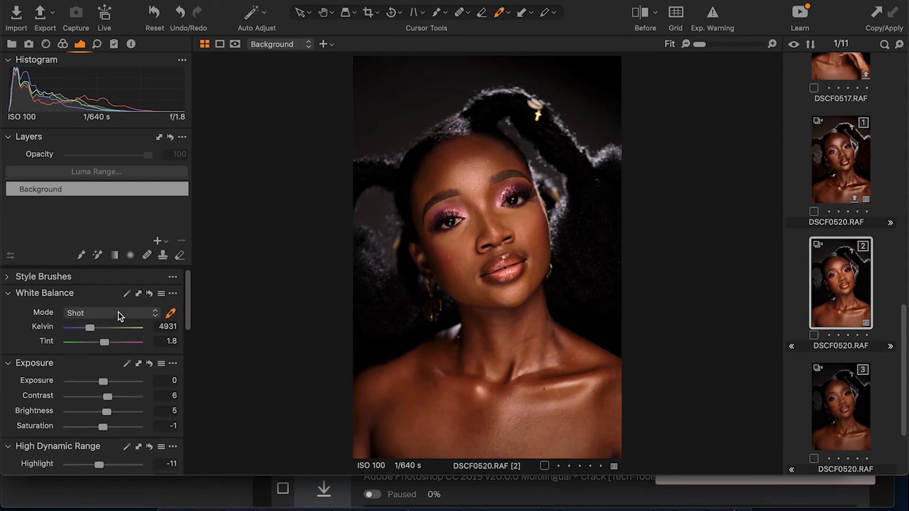
{"action": "scroll", "coordinate": [109, 401], "scroll_direction": "down", "scroll_amount": 1}
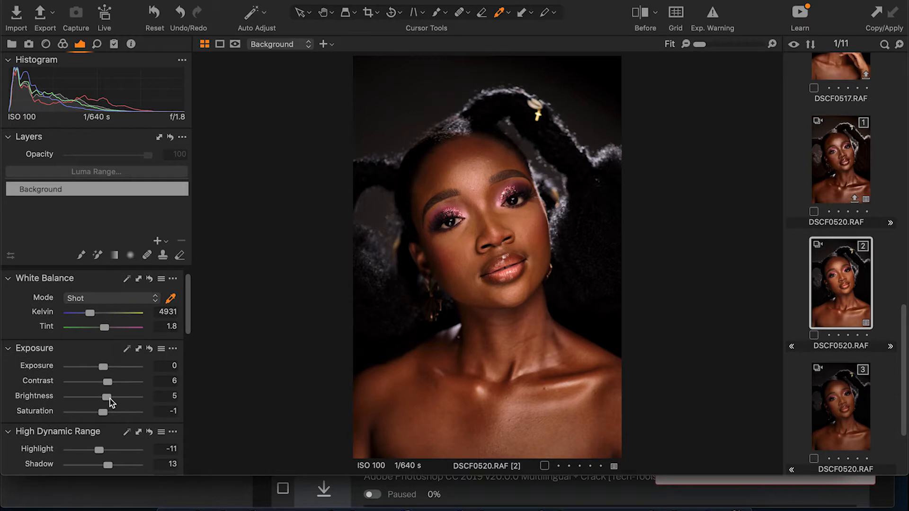
{"action": "scroll", "coordinate": [116, 404], "scroll_direction": "down", "scroll_amount": 3}
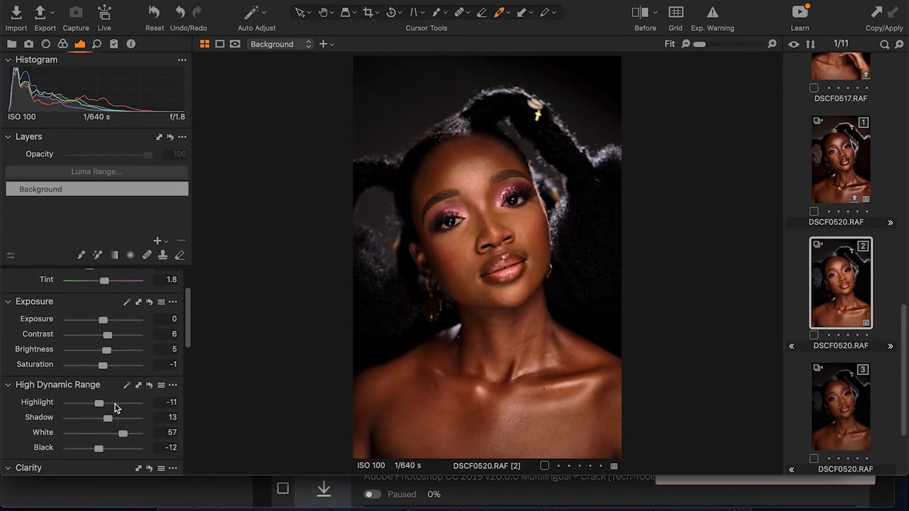
{"action": "left_click", "coordinate": [647, 26]}
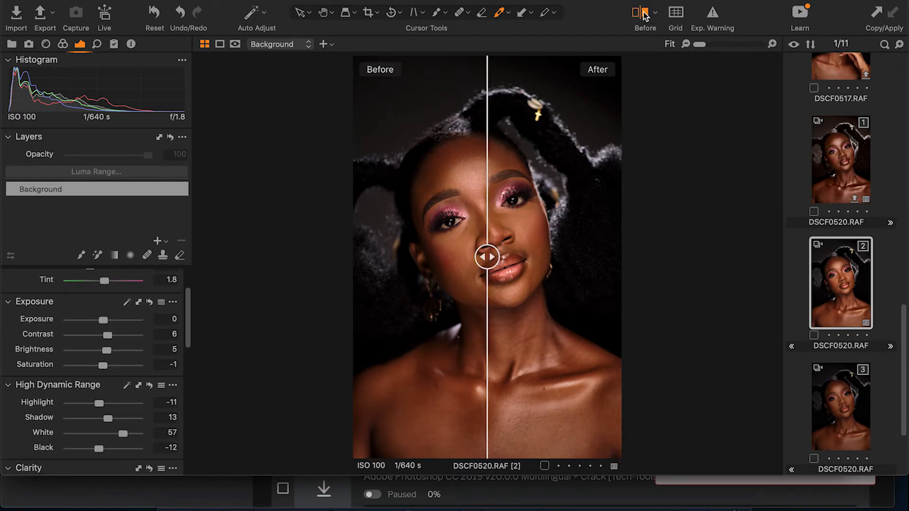
{"action": "left_click_drag", "start_coordinate": [486, 258], "coordinate": [415, 292]}
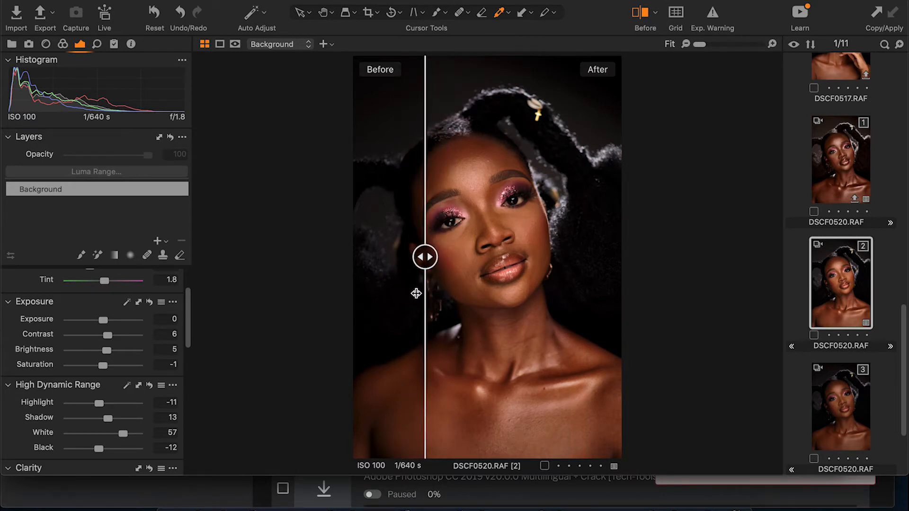
{"action": "left_click", "coordinate": [640, 13]}
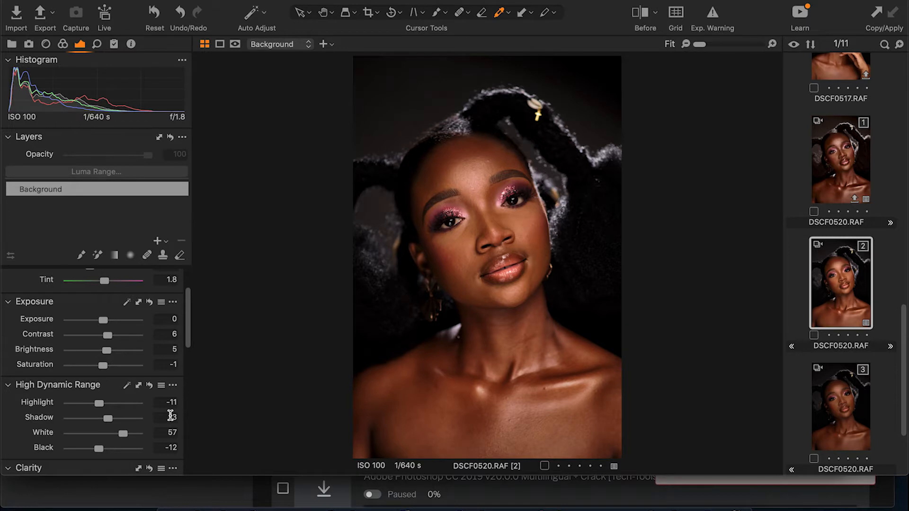
Step: Raise the black input point of the RGB levels to 1
{"action": "scroll", "coordinate": [171, 415], "scroll_direction": "down", "scroll_amount": 4}
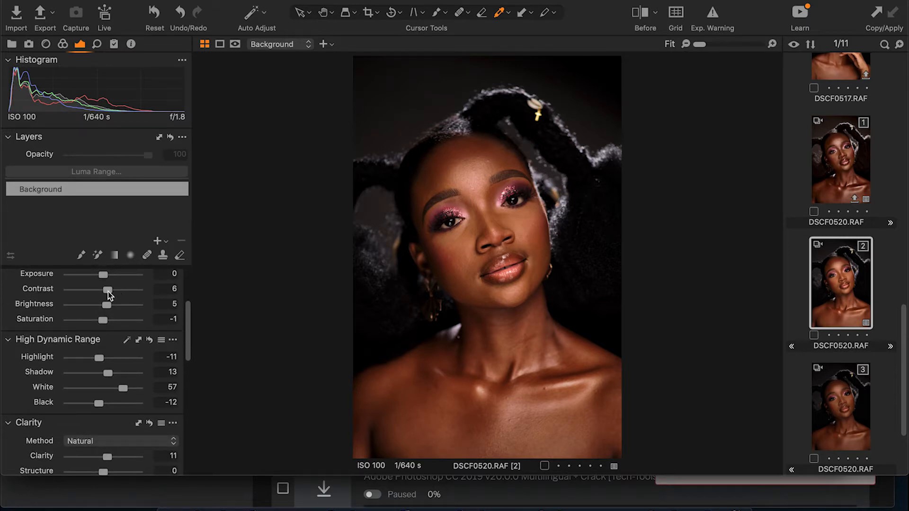
{"action": "scroll", "coordinate": [109, 294], "scroll_direction": "down", "scroll_amount": 15}
{"action": "scroll", "coordinate": [109, 293], "scroll_direction": "down", "scroll_amount": 5}
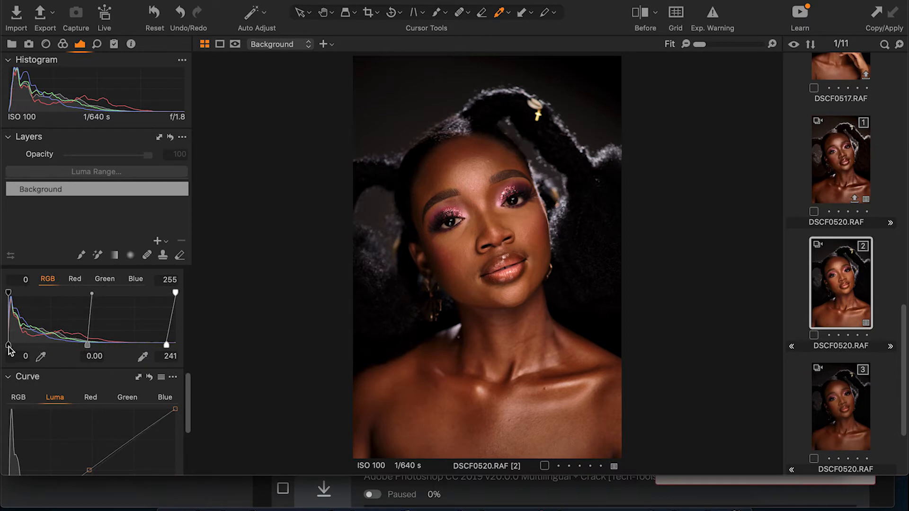
{"action": "left_click_drag", "start_coordinate": [9, 349], "coordinate": [10, 350]}
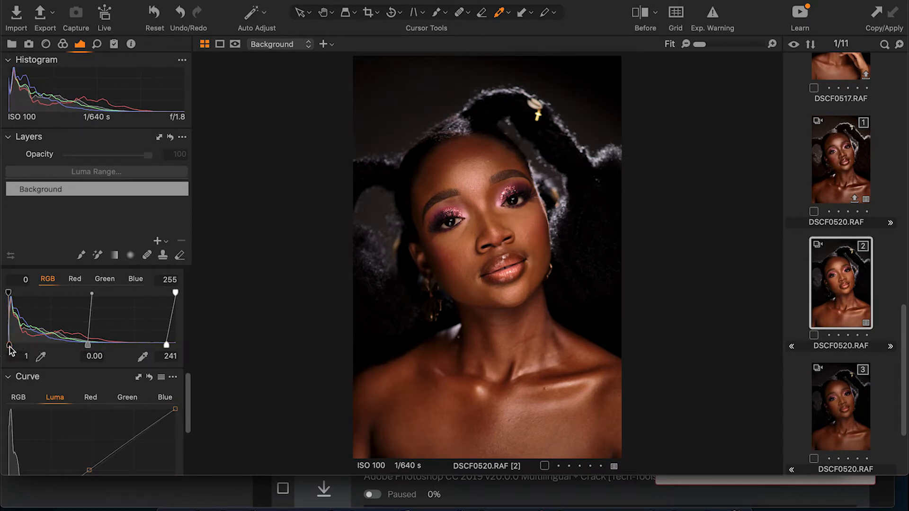
{"action": "scroll", "coordinate": [120, 293], "scroll_direction": "up", "scroll_amount": 20}
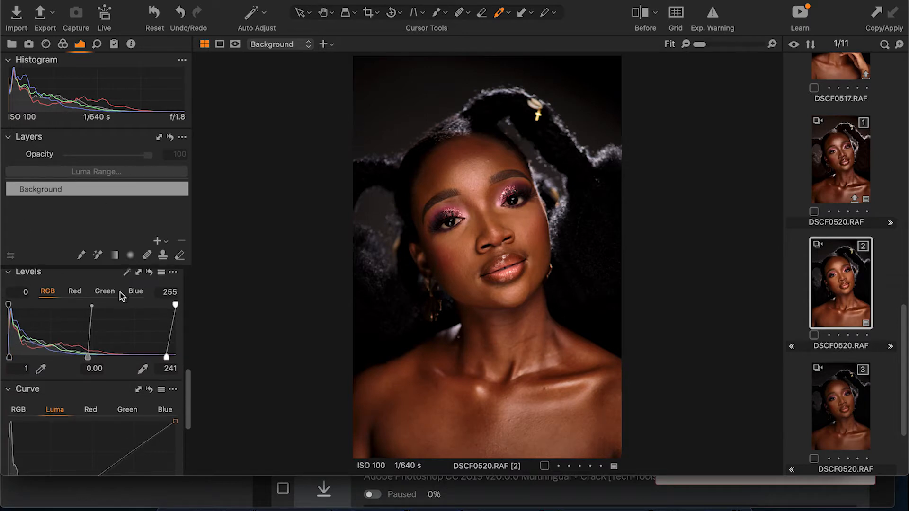
Step: Show the color tools and add a new filled adjustment layer above the background
{"action": "left_click", "coordinate": [62, 45]}
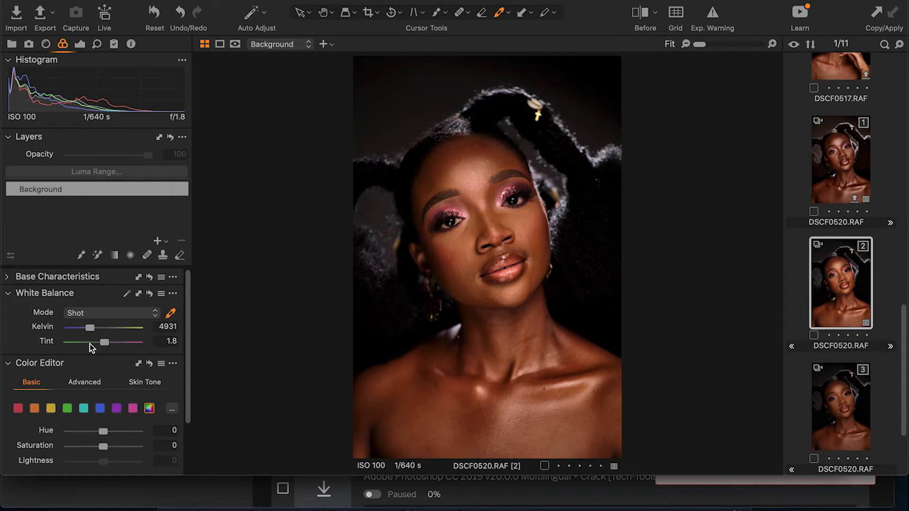
{"action": "scroll", "coordinate": [90, 344], "scroll_direction": "down", "scroll_amount": 3}
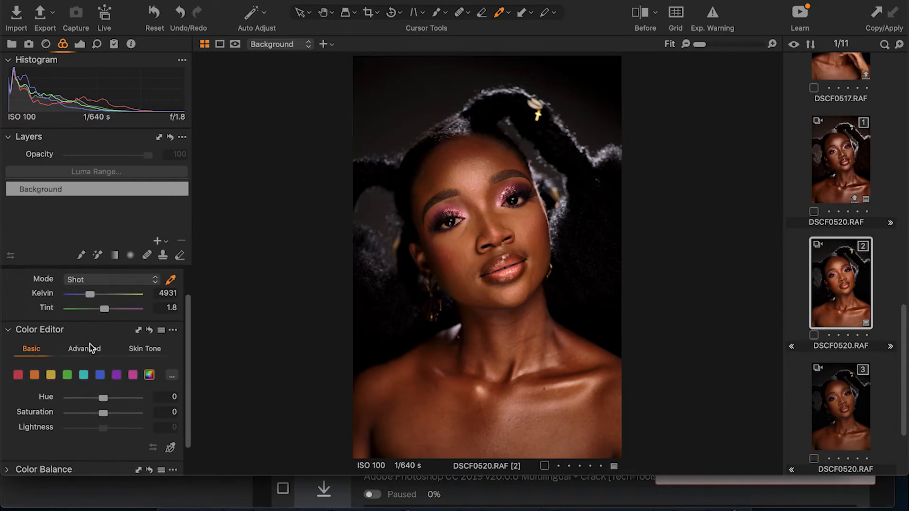
{"action": "scroll", "coordinate": [92, 349], "scroll_direction": "down", "scroll_amount": 3}
{"action": "scroll", "coordinate": [90, 344], "scroll_direction": "up", "scroll_amount": 5}
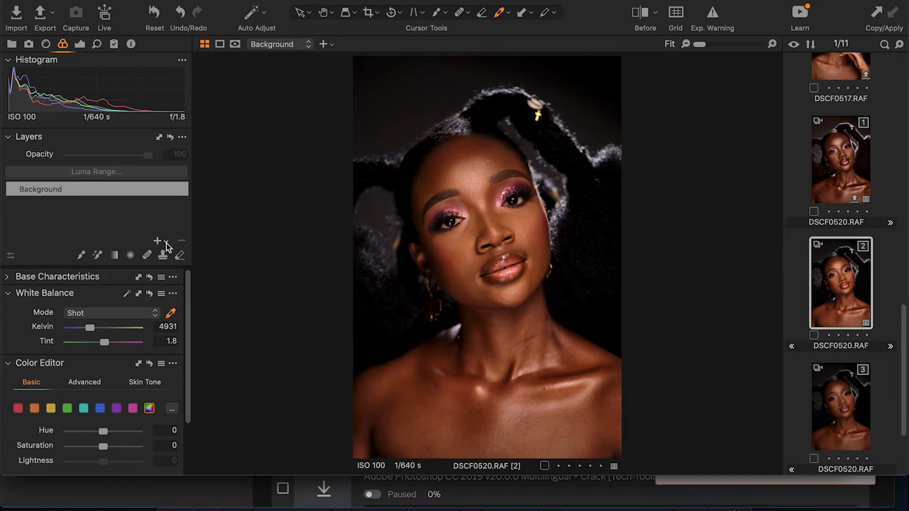
{"action": "left_click", "coordinate": [166, 242]}
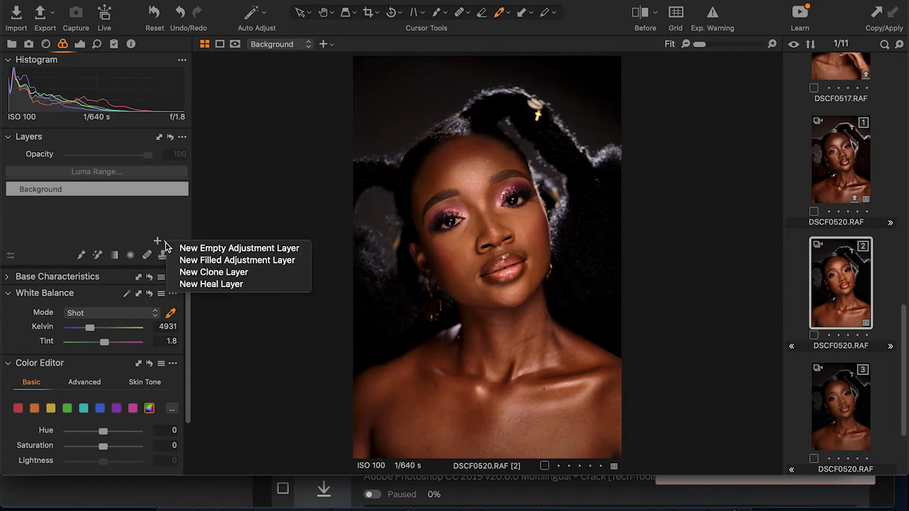
{"action": "left_click", "coordinate": [184, 261]}
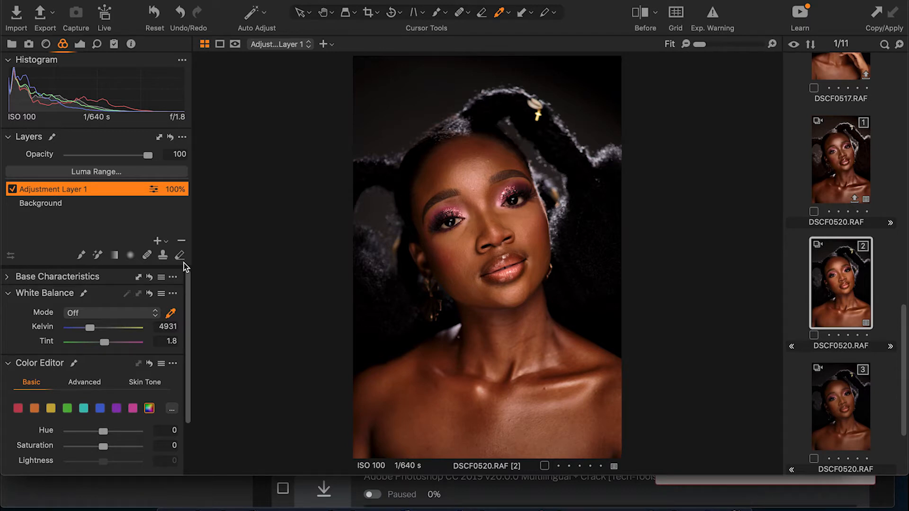
Step: Sample the forehead skin as the base color for the Skin Tone color editor on the adjustment layer
{"action": "scroll", "coordinate": [166, 391], "scroll_direction": "down", "scroll_amount": 3}
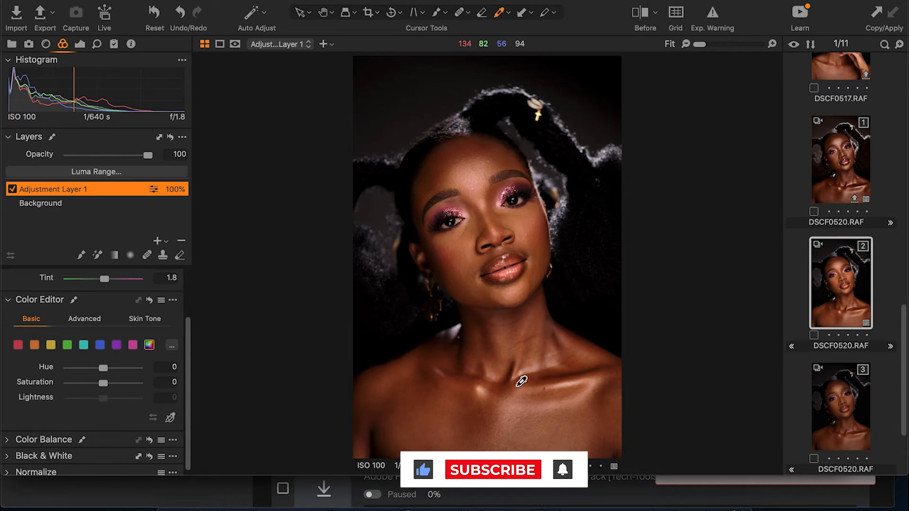
{"action": "scroll", "coordinate": [153, 406], "scroll_direction": "down", "scroll_amount": 1}
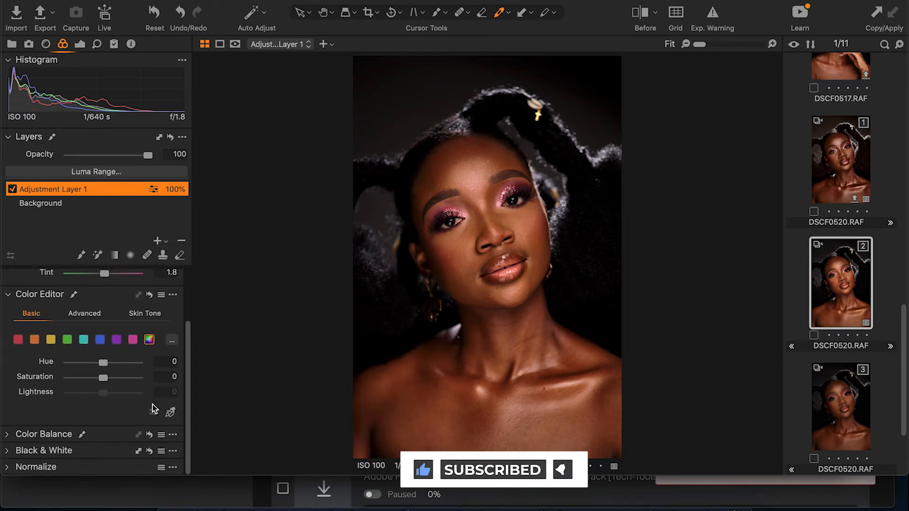
{"action": "left_click", "coordinate": [90, 318]}
{"action": "scroll", "coordinate": [98, 422], "scroll_direction": "down", "scroll_amount": 3}
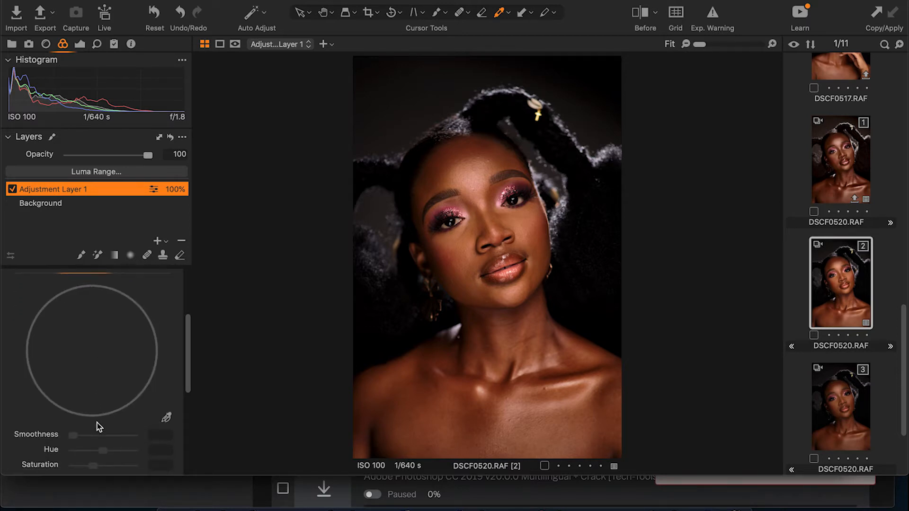
{"action": "left_click", "coordinate": [142, 299]}
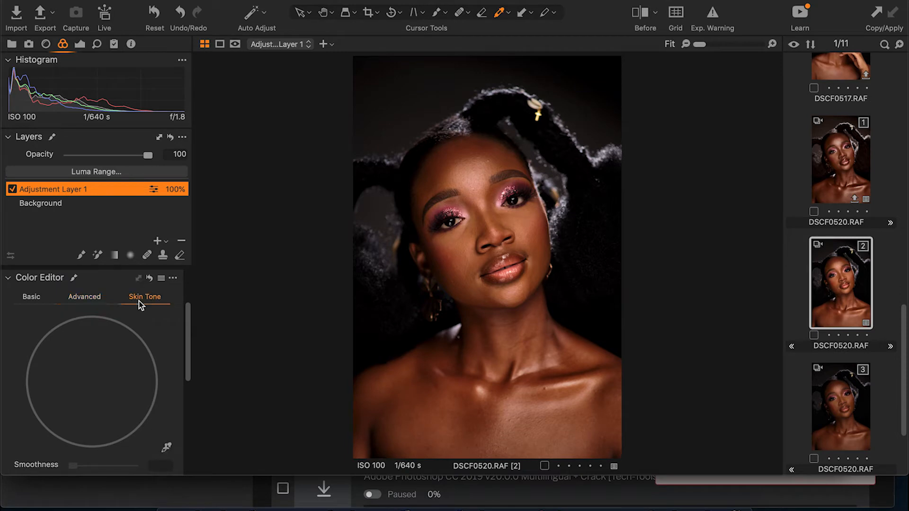
{"action": "scroll", "coordinate": [146, 402], "scroll_direction": "down", "scroll_amount": 4}
{"action": "left_click", "coordinate": [166, 357]}
{"action": "left_click", "coordinate": [465, 163]}
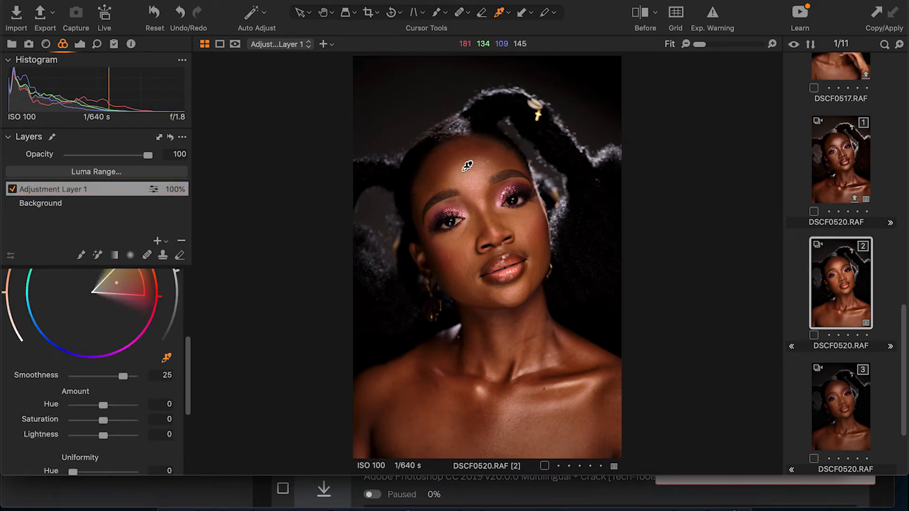
Step: Set the skin tone's hue uniformity to 5.6 and its amounts to hue -0.9, saturation 1.9 and lightness -4.3
{"action": "scroll", "coordinate": [81, 442], "scroll_direction": "down", "scroll_amount": 2}
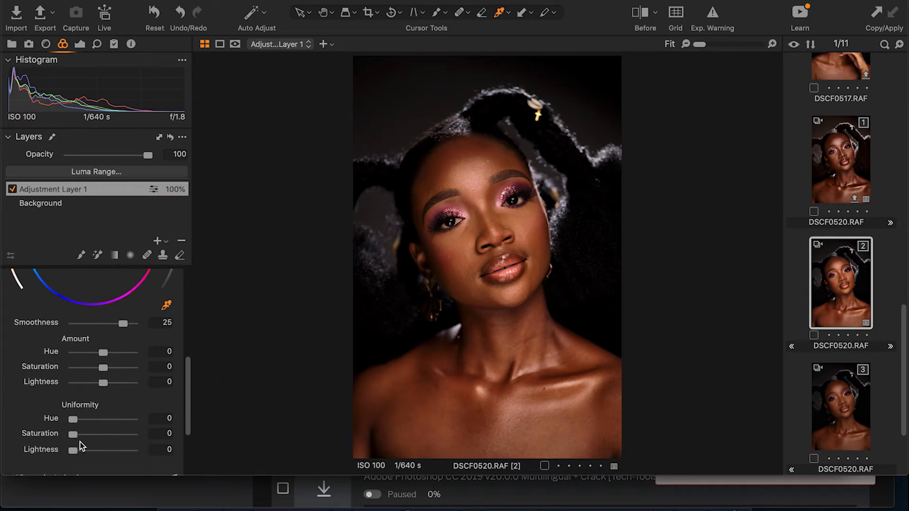
{"action": "left_click_drag", "start_coordinate": [699, 46], "coordinate": [708, 44]}
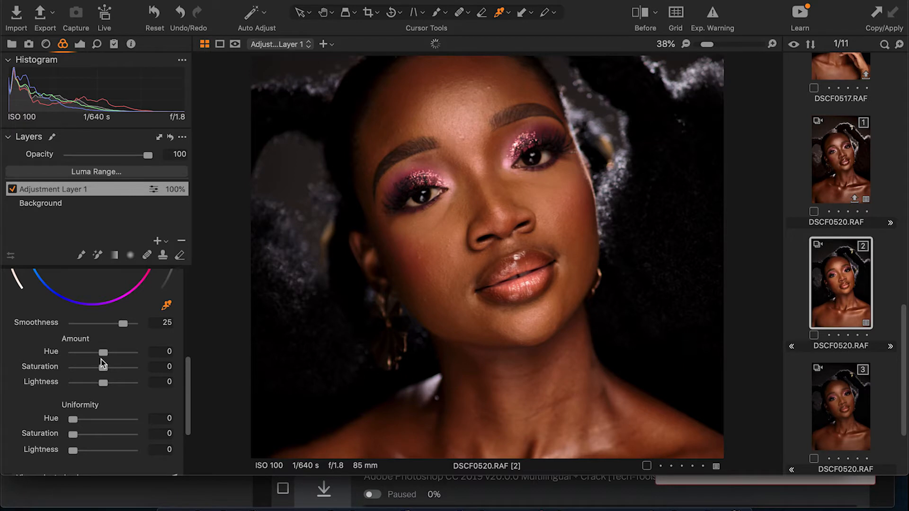
{"action": "left_click", "coordinate": [166, 305]}
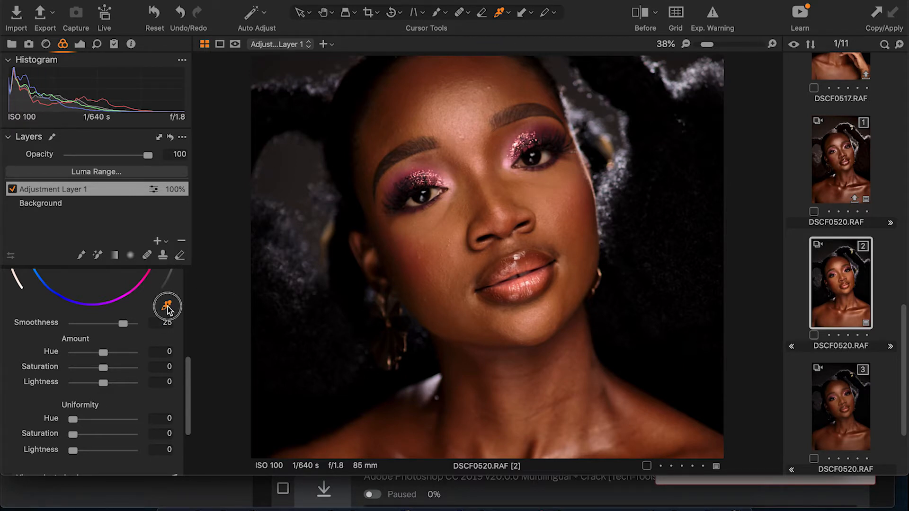
{"action": "left_click", "coordinate": [166, 305]}
{"action": "scroll", "coordinate": [76, 451], "scroll_direction": "down", "scroll_amount": 1}
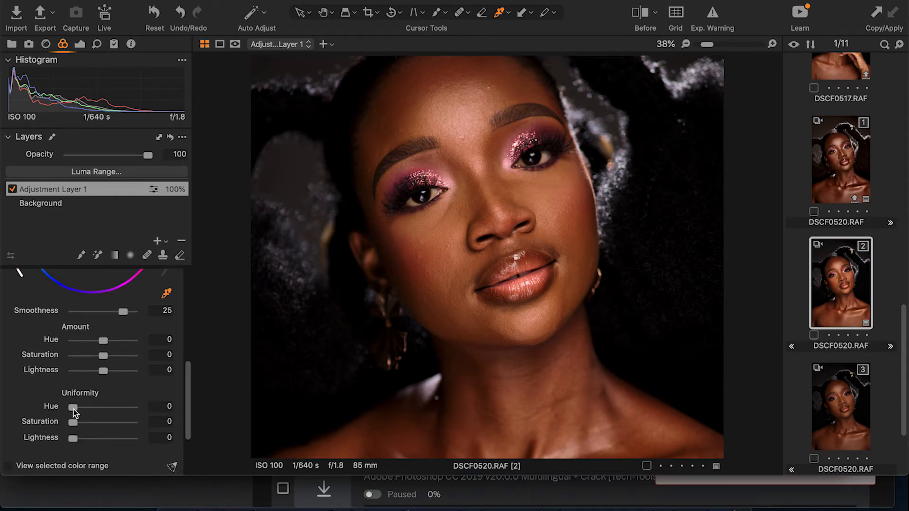
{"action": "left_click_drag", "start_coordinate": [72, 408], "coordinate": [75, 410]}
{"action": "mouse_move", "coordinate": [104, 340]}
{"action": "left_mouse_down"}
{"action": "mouse_move", "coordinate": [113, 344]}
{"action": "mouse_move", "coordinate": [100, 344]}
{"action": "left_mouse_up"}
{"action": "mouse_move", "coordinate": [103, 373]}
{"action": "left_mouse_down"}
{"action": "mouse_move", "coordinate": [88, 377]}
{"action": "mouse_move", "coordinate": [108, 359]}
{"action": "left_mouse_up"}
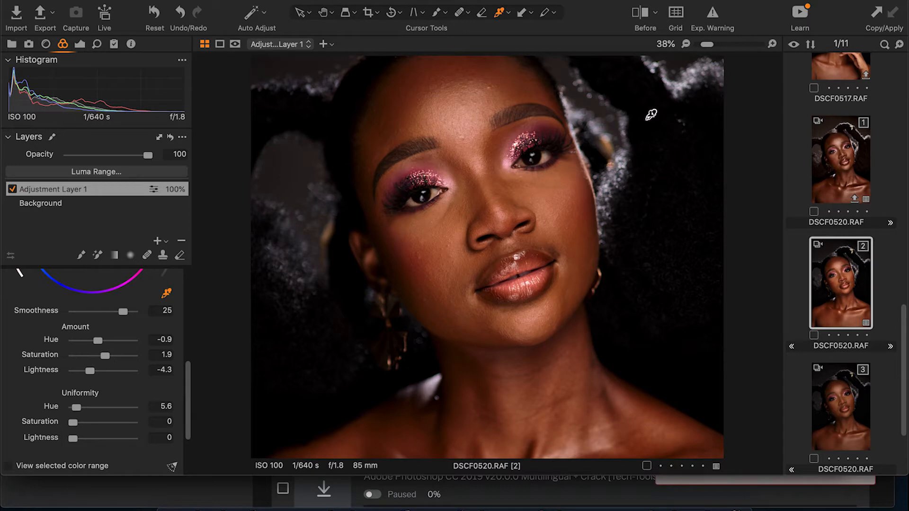
Step: Toggle the adjustment layer off and on to compare the whole portrait with and without the skin tone correction
{"action": "left_click_drag", "start_coordinate": [708, 49], "coordinate": [688, 52]}
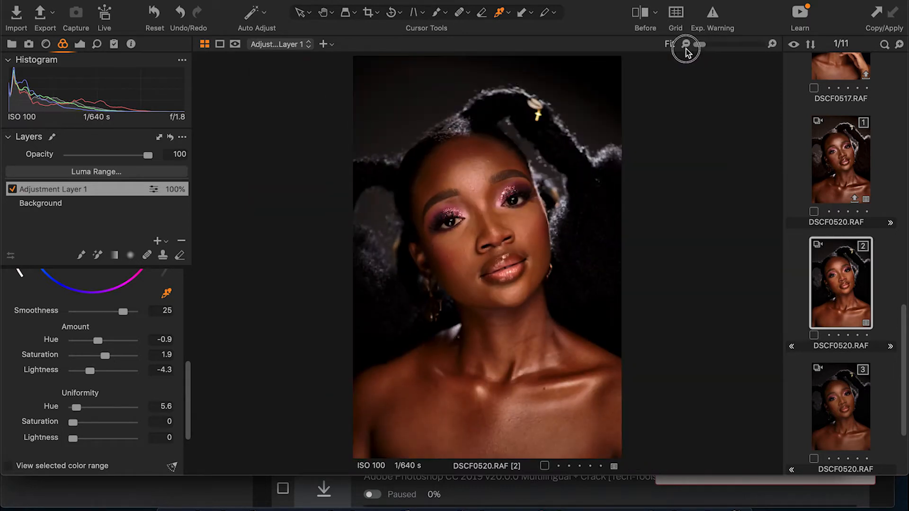
{"action": "left_click", "coordinate": [12, 190]}
{"action": "left_click", "coordinate": [12, 189]}
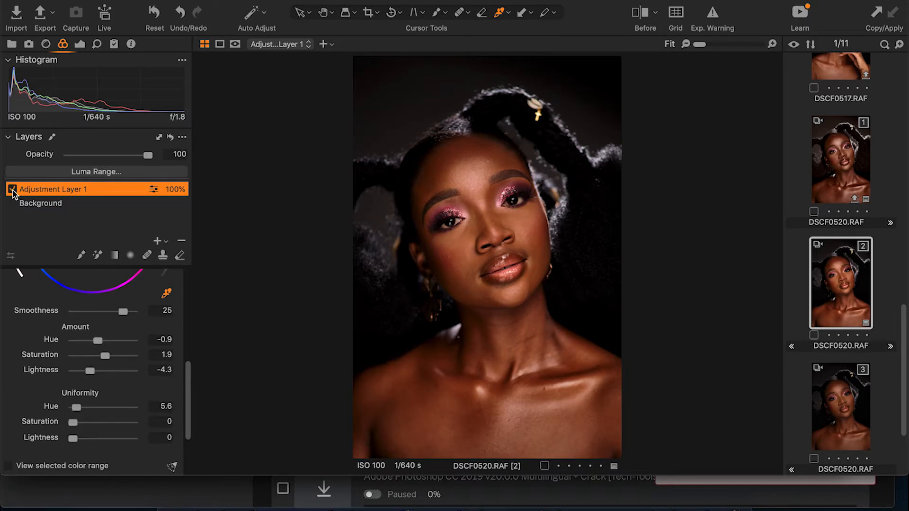
{"action": "left_click", "coordinate": [12, 189]}
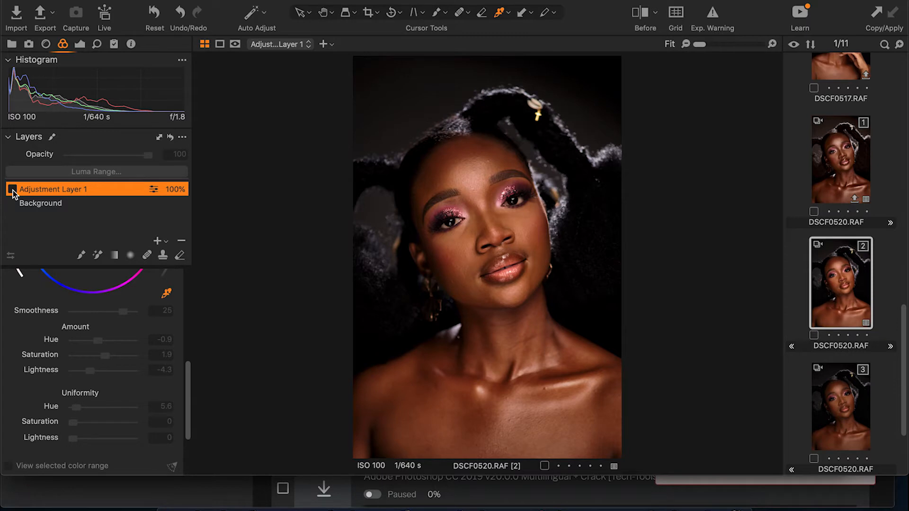
{"action": "left_click", "coordinate": [12, 190]}
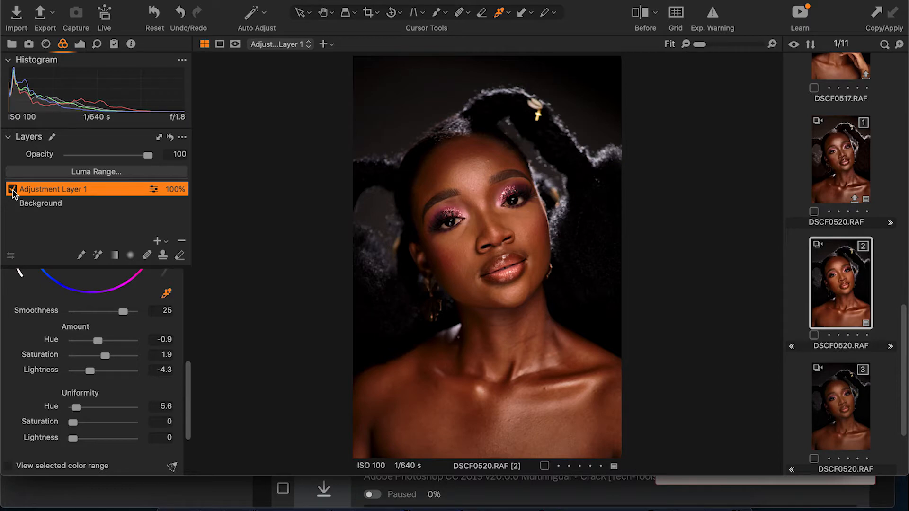
Step: Sample the forehead skin color in the Advanced color editor to add a color range for adjustment
{"action": "scroll", "coordinate": [54, 349], "scroll_direction": "up", "scroll_amount": 5}
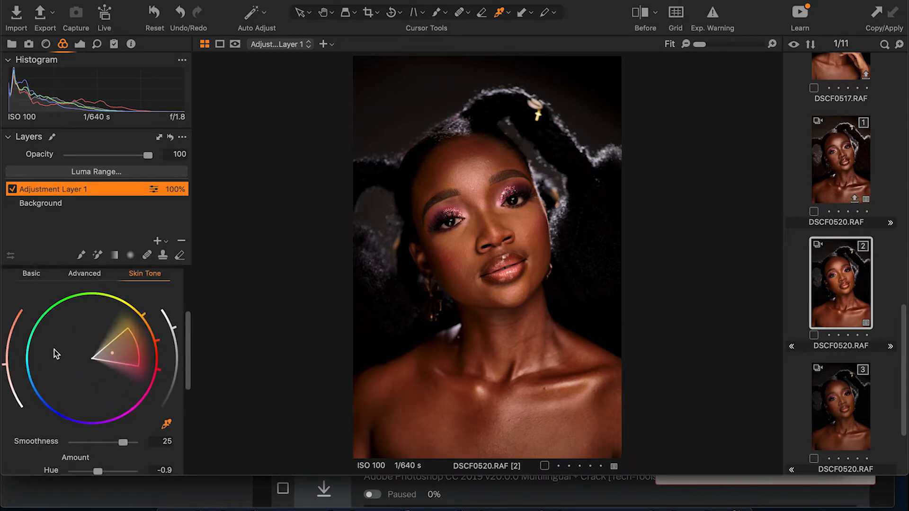
{"action": "left_click", "coordinate": [94, 308]}
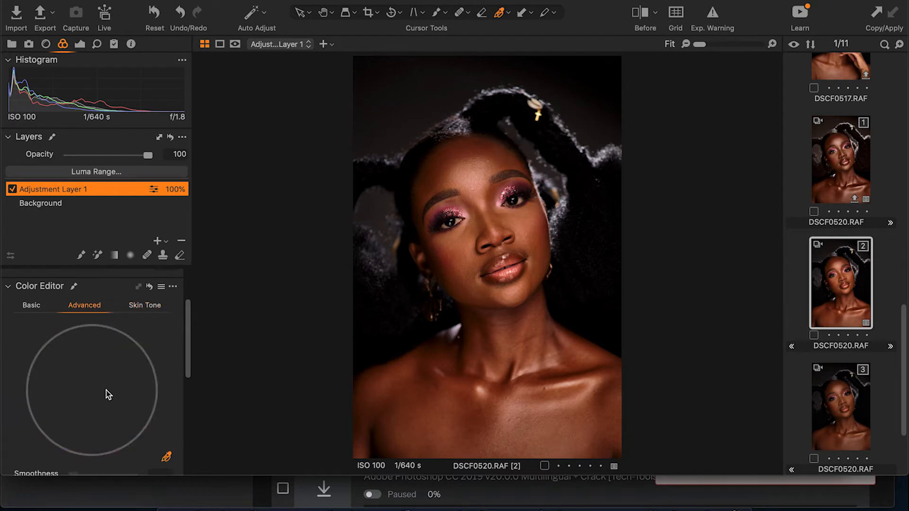
{"action": "scroll", "coordinate": [106, 391], "scroll_direction": "down", "scroll_amount": 3}
{"action": "scroll", "coordinate": [106, 390], "scroll_direction": "down", "scroll_amount": 1}
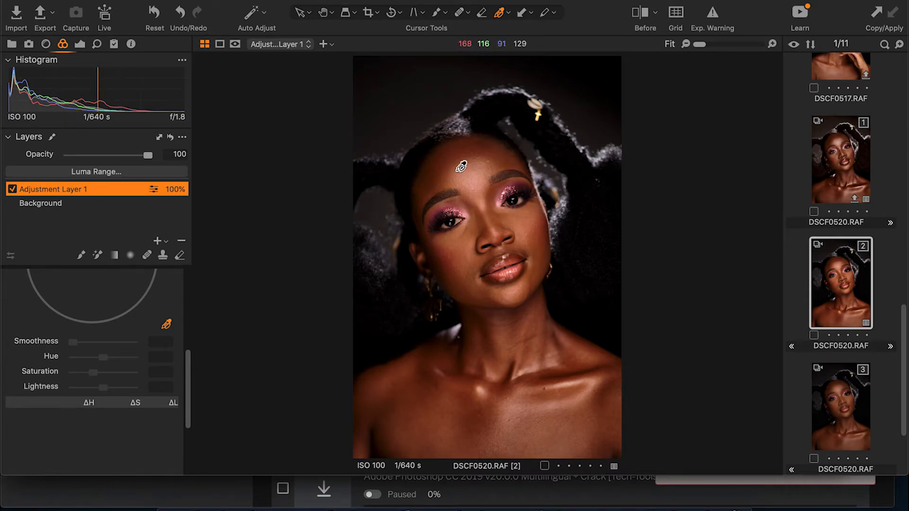
{"action": "left_click", "coordinate": [439, 173]}
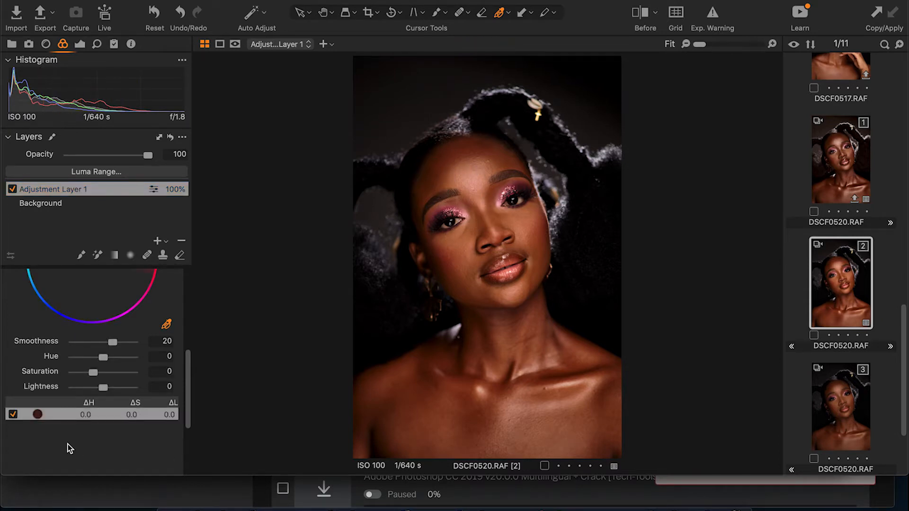
{"action": "scroll", "coordinate": [67, 444], "scroll_direction": "down", "scroll_amount": 1}
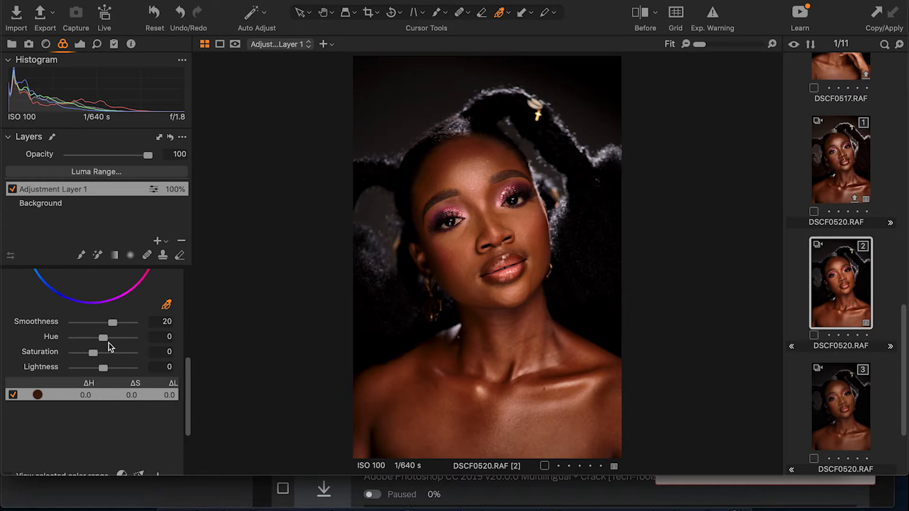
Step: Set the sampled skin color range's saturation to -17.9 and lightness to -14.7
{"action": "left_click_drag", "start_coordinate": [92, 355], "coordinate": [89, 358]}
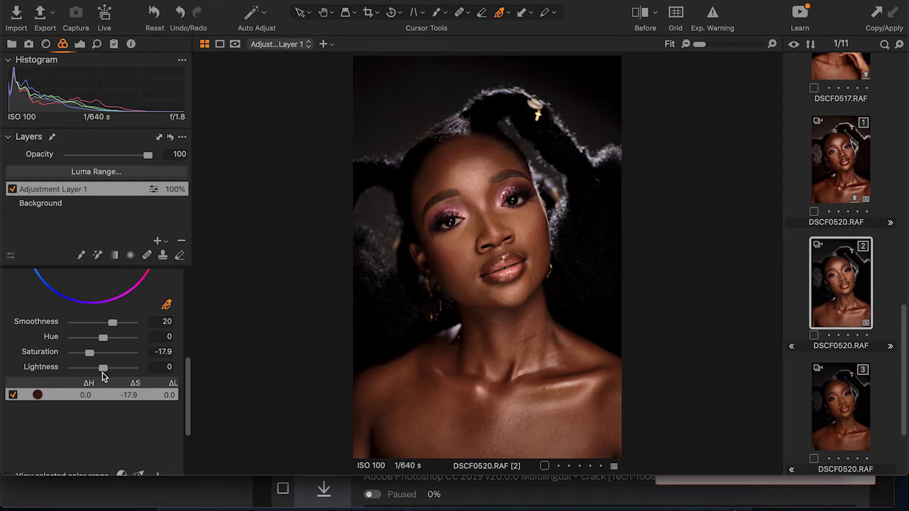
{"action": "left_click_drag", "start_coordinate": [101, 370], "coordinate": [97, 372]}
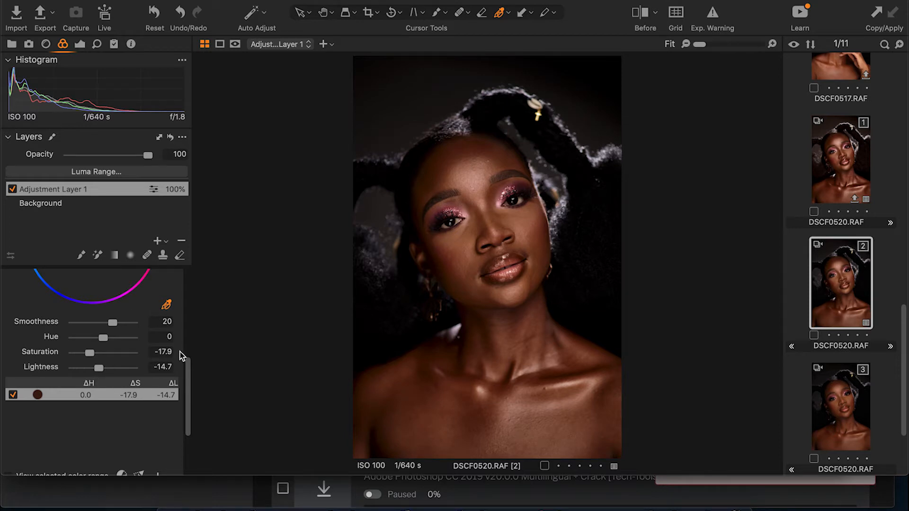
{"action": "left_click", "coordinate": [103, 339]}
{"action": "left_click_drag", "start_coordinate": [103, 339], "coordinate": [100, 340]}
{"action": "key", "text": "super+z"}
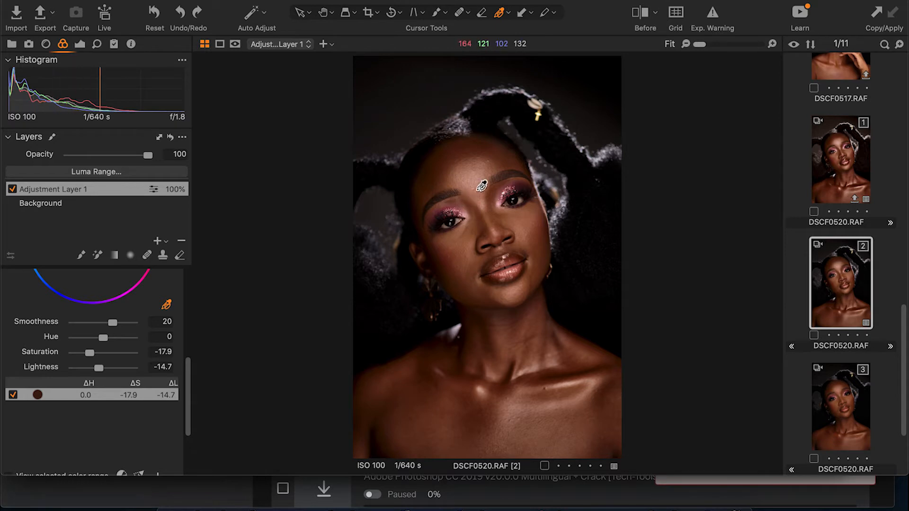
Step: Sample the bright forehead skin as a second color range and set its saturation to -1.7, lightness to -7.1 and hue to 0
{"action": "left_click", "coordinate": [473, 173]}
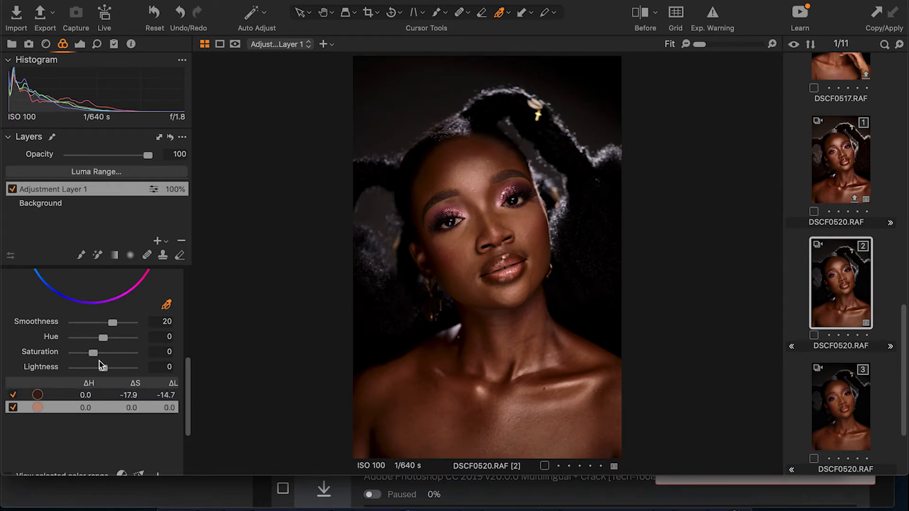
{"action": "left_click_drag", "start_coordinate": [95, 356], "coordinate": [98, 359]}
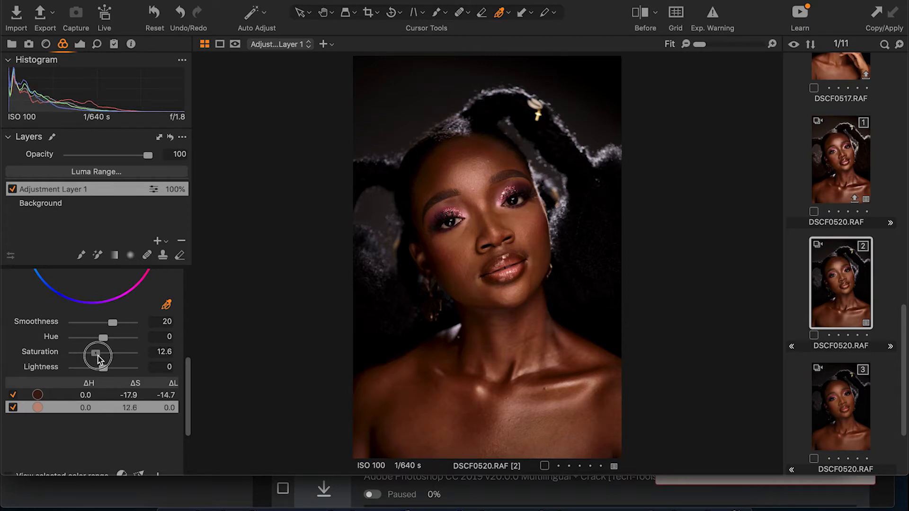
{"action": "left_click_drag", "start_coordinate": [98, 356], "coordinate": [102, 369]}
{"action": "left_click_drag", "start_coordinate": [96, 355], "coordinate": [101, 371]}
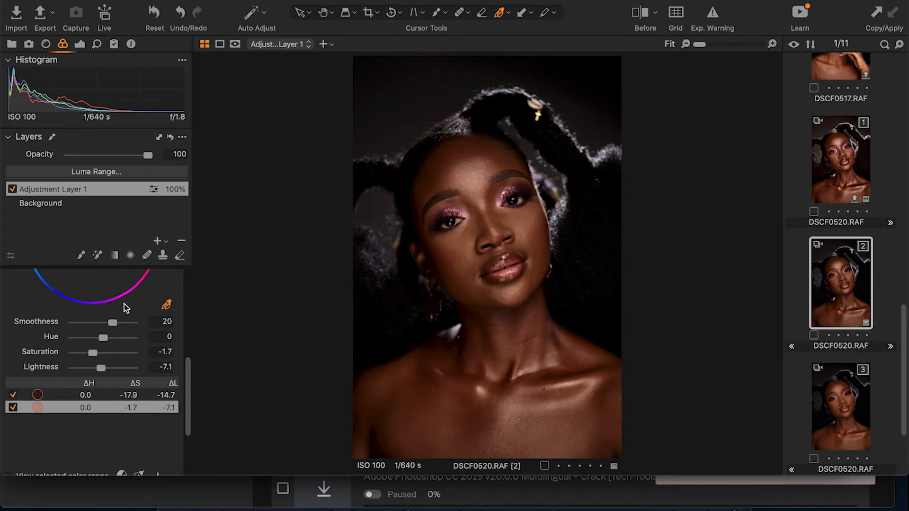
{"action": "left_click_drag", "start_coordinate": [102, 340], "coordinate": [98, 339]}
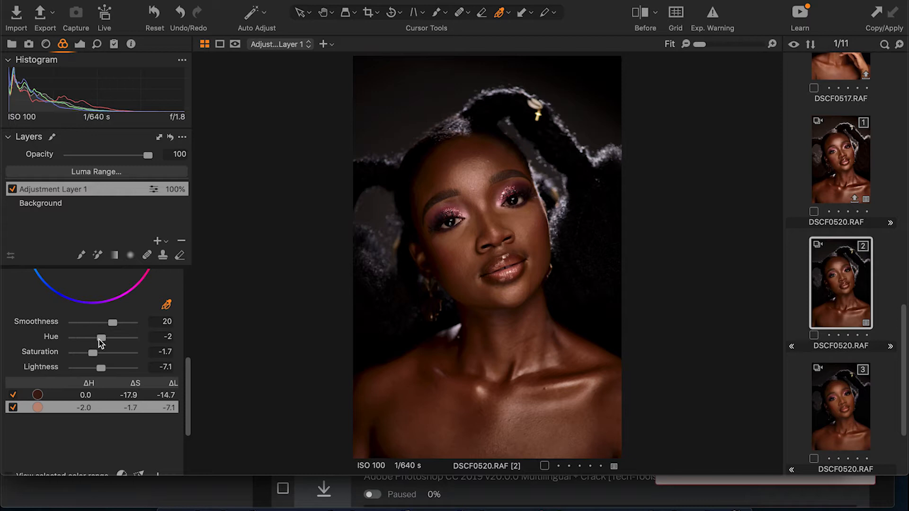
{"action": "double_click", "coordinate": [98, 339]}
Step: Expand the Color Balance tool and rotate the shadow hue toward orange on the adjustment layer
{"action": "scroll", "coordinate": [81, 416], "scroll_direction": "down", "scroll_amount": 3}
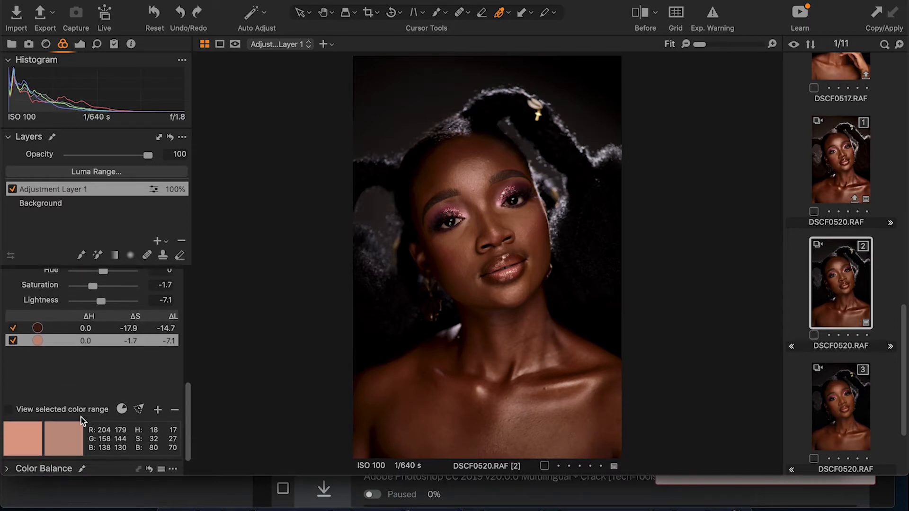
{"action": "scroll", "coordinate": [81, 417], "scroll_direction": "down", "scroll_amount": 2}
{"action": "scroll", "coordinate": [87, 353], "scroll_direction": "up", "scroll_amount": 1}
{"action": "scroll", "coordinate": [82, 354], "scroll_direction": "down", "scroll_amount": 1}
{"action": "left_click", "coordinate": [6, 435]}
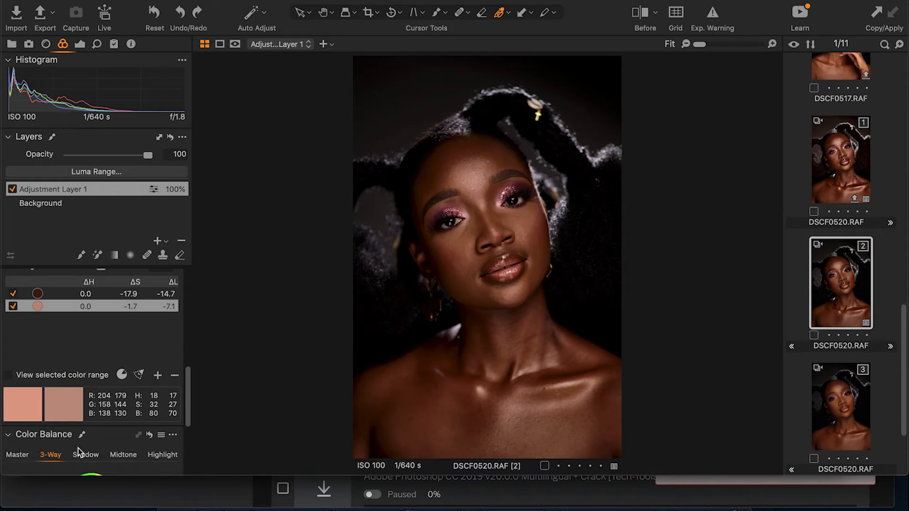
{"action": "scroll", "coordinate": [81, 450], "scroll_direction": "down", "scroll_amount": 4}
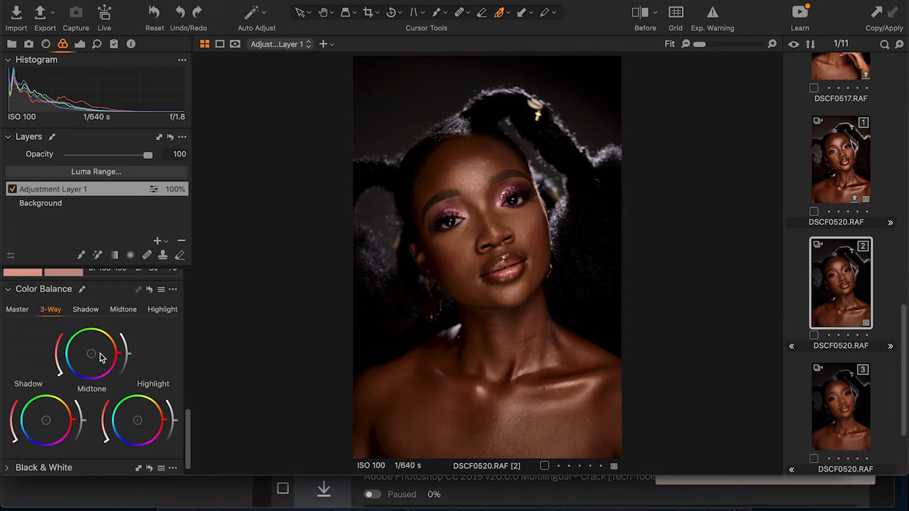
{"action": "left_click", "coordinate": [85, 313]}
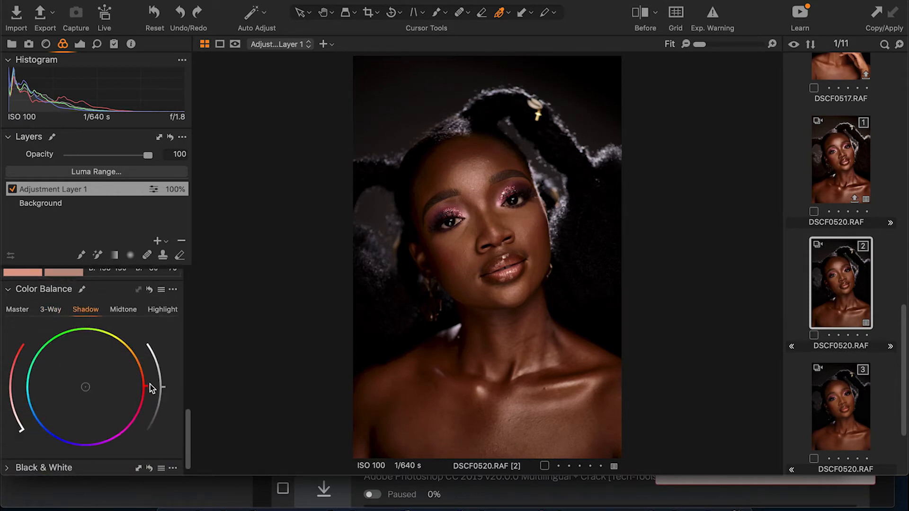
{"action": "left_click_drag", "start_coordinate": [146, 386], "coordinate": [138, 356]}
Step: Tint the highlights a moderately saturated warm orange in Color Balance and slightly lower their lightness
{"action": "left_click", "coordinate": [152, 311]}
{"action": "mouse_move", "coordinate": [147, 387]}
{"action": "left_mouse_down"}
{"action": "mouse_move", "coordinate": [140, 347]}
{"action": "mouse_move", "coordinate": [142, 364]}
{"action": "left_mouse_up"}
{"action": "left_click_drag", "start_coordinate": [86, 386], "coordinate": [93, 385]}
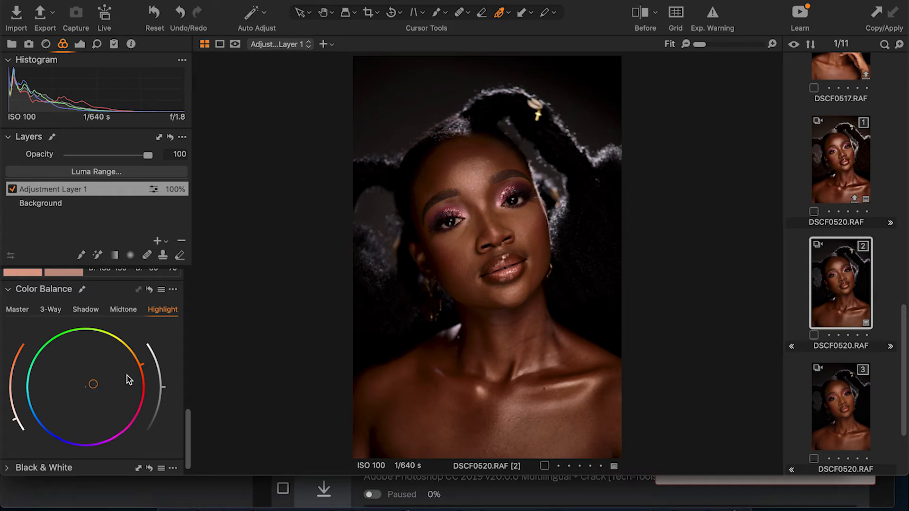
{"action": "left_click_drag", "start_coordinate": [167, 389], "coordinate": [166, 402]}
{"action": "left_click_drag", "start_coordinate": [143, 364], "coordinate": [141, 360]}
{"action": "left_click_drag", "start_coordinate": [94, 383], "coordinate": [95, 384]}
{"action": "left_click", "coordinate": [13, 418]}
{"action": "left_click_drag", "start_coordinate": [97, 382], "coordinate": [98, 381]}
{"action": "left_click_drag", "start_coordinate": [14, 420], "coordinate": [8, 395]}
{"action": "left_click_drag", "start_coordinate": [7, 392], "coordinate": [7, 396]}
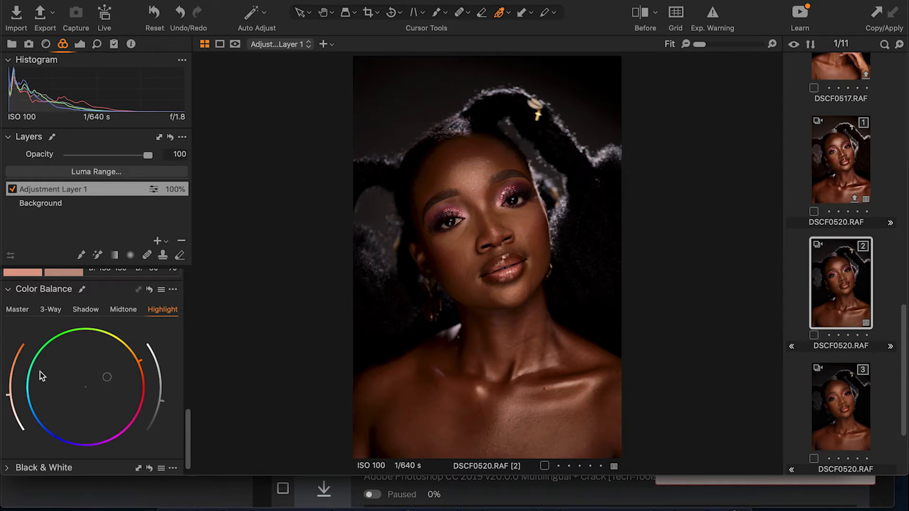
Step: Give the shadows a faint blue tint in Color Balance and darken them very slightly
{"action": "left_click", "coordinate": [90, 312]}
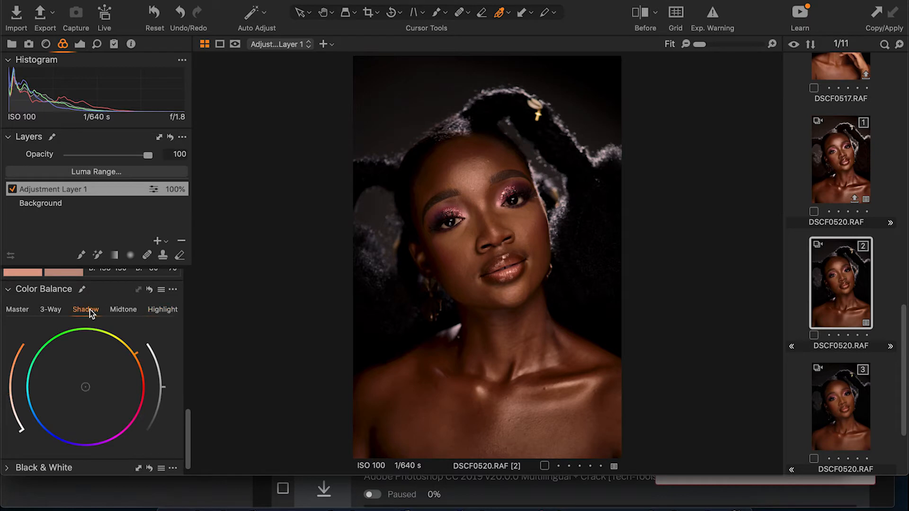
{"action": "left_click_drag", "start_coordinate": [78, 390], "coordinate": [78, 395]}
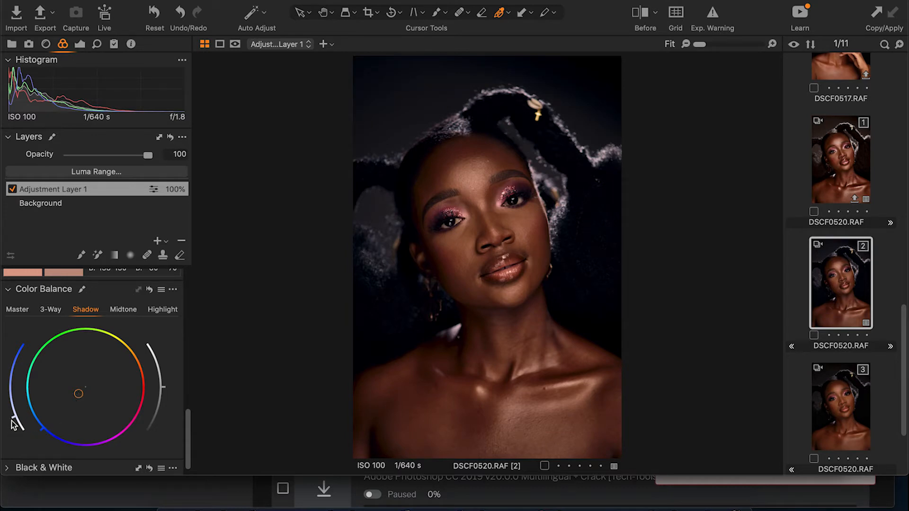
{"action": "left_click_drag", "start_coordinate": [14, 421], "coordinate": [13, 428]}
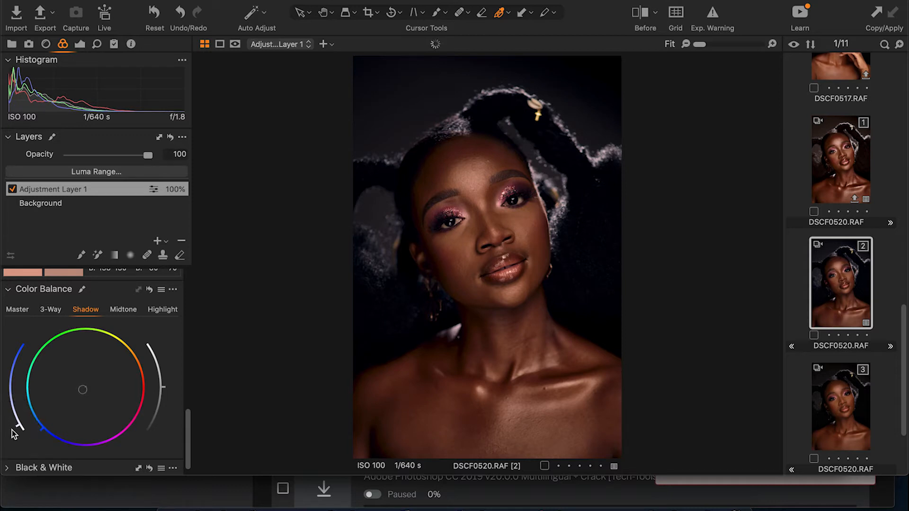
{"action": "mouse_move", "coordinate": [164, 387]}
{"action": "left_mouse_down"}
{"action": "mouse_move", "coordinate": [163, 399]}
{"action": "mouse_move", "coordinate": [167, 390]}
{"action": "left_mouse_up"}
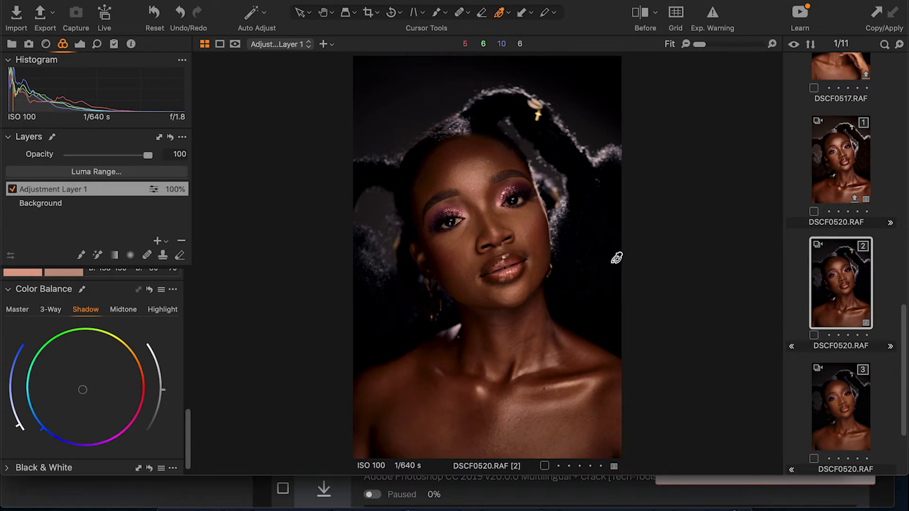
Step: On the Background layer, set the High Dynamic Range shadow to 21 and white to 88
{"action": "scroll", "coordinate": [71, 379], "scroll_direction": "down", "scroll_amount": 2}
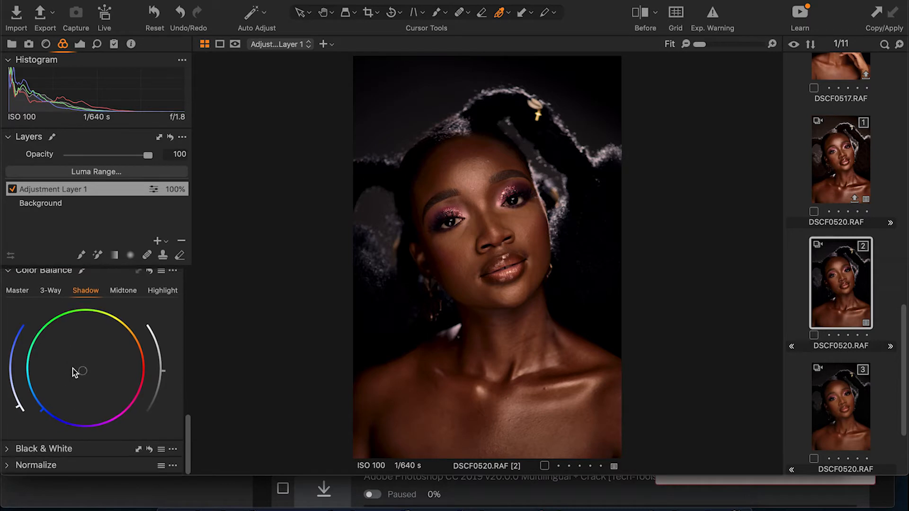
{"action": "scroll", "coordinate": [72, 368], "scroll_direction": "up", "scroll_amount": 10}
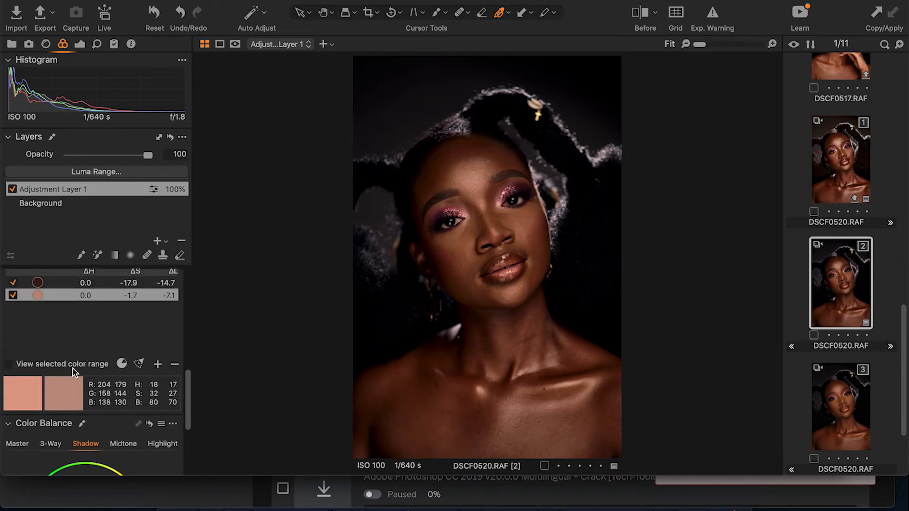
{"action": "left_click", "coordinate": [77, 204]}
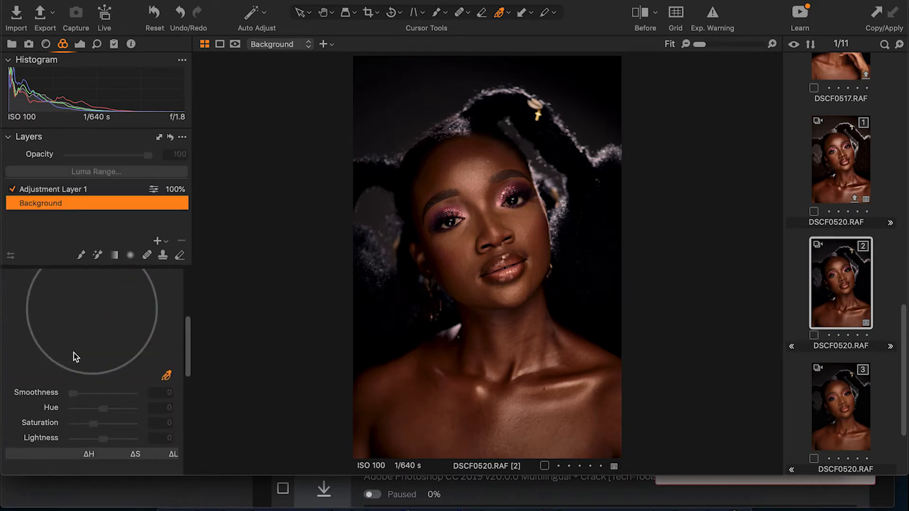
{"action": "scroll", "coordinate": [75, 357], "scroll_direction": "down", "scroll_amount": 5}
{"action": "scroll", "coordinate": [75, 357], "scroll_direction": "up", "scroll_amount": 8}
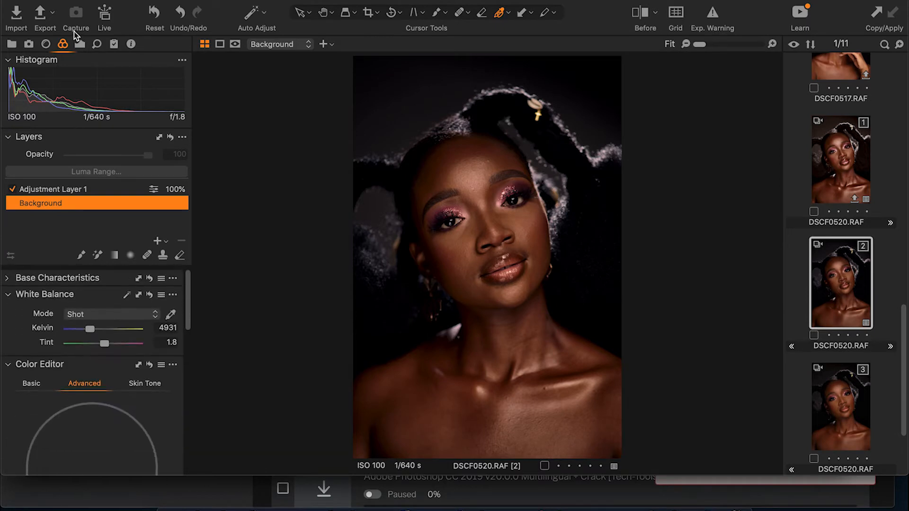
{"action": "left_click", "coordinate": [79, 44]}
{"action": "scroll", "coordinate": [84, 380], "scroll_direction": "down", "scroll_amount": 2}
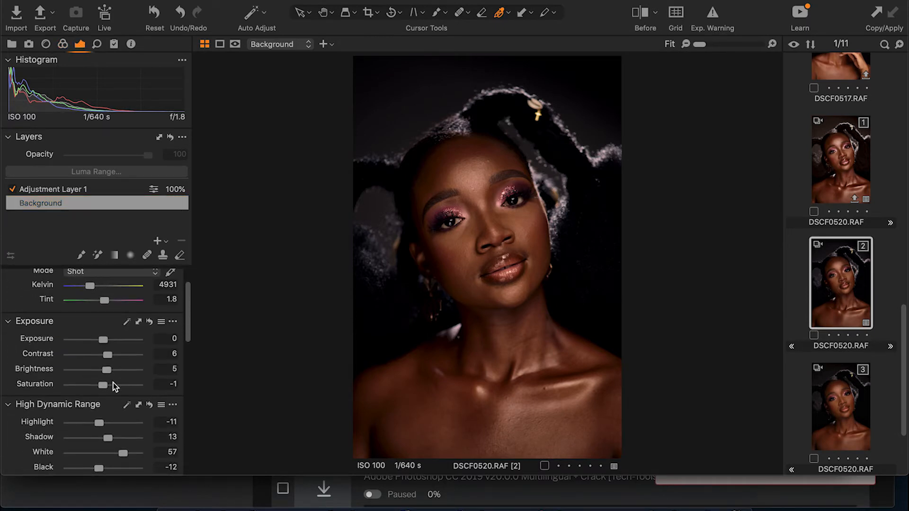
{"action": "scroll", "coordinate": [109, 415], "scroll_direction": "down", "scroll_amount": 2}
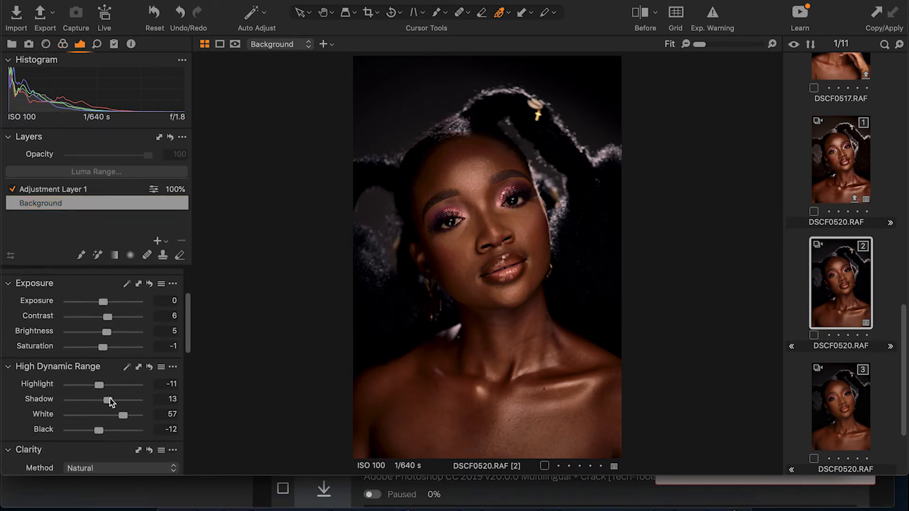
{"action": "left_click_drag", "start_coordinate": [109, 401], "coordinate": [113, 402]}
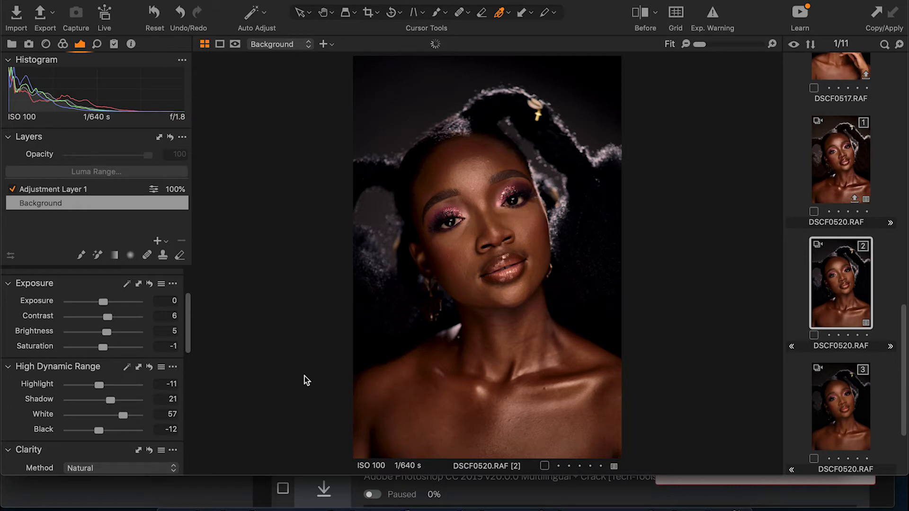
{"action": "left_click_drag", "start_coordinate": [127, 416], "coordinate": [138, 418]}
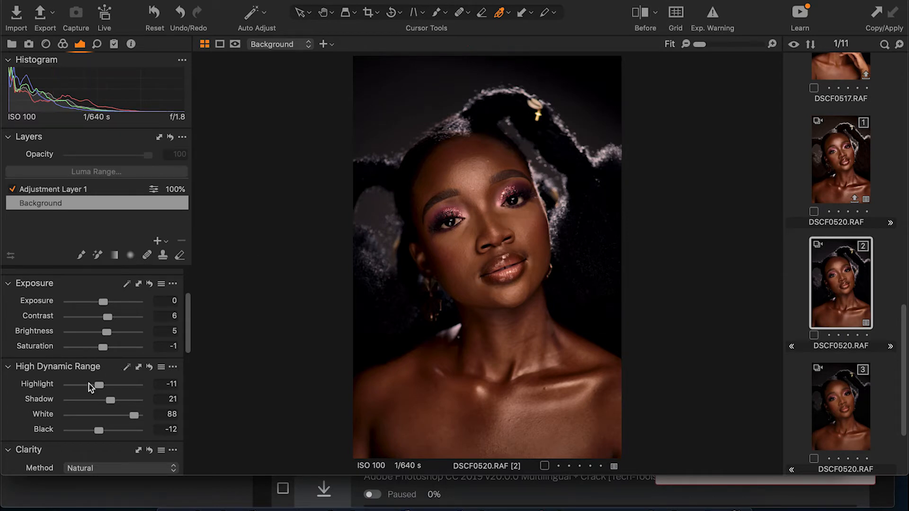
Step: Raise the Background layer's clarity to 18 and its contrast to 10
{"action": "scroll", "coordinate": [57, 426], "scroll_direction": "down", "scroll_amount": 2}
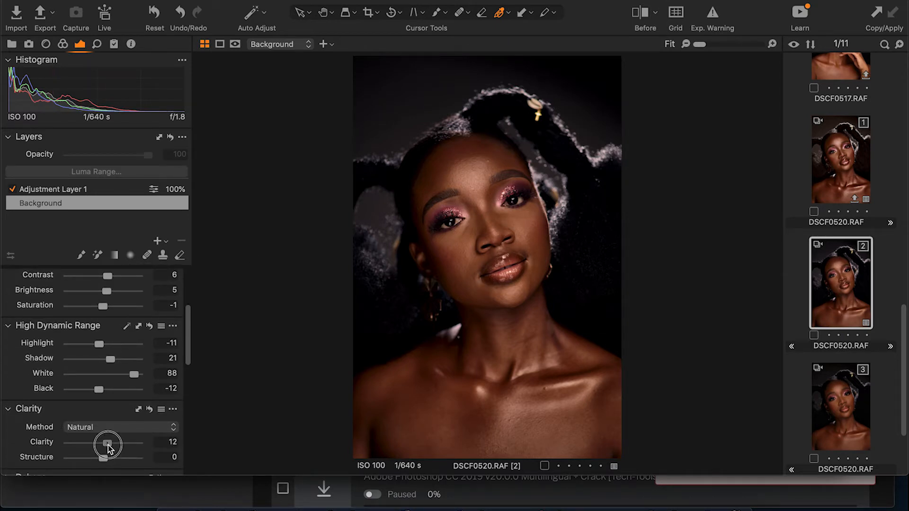
{"action": "scroll", "coordinate": [100, 311], "scroll_direction": "up", "scroll_amount": 4}
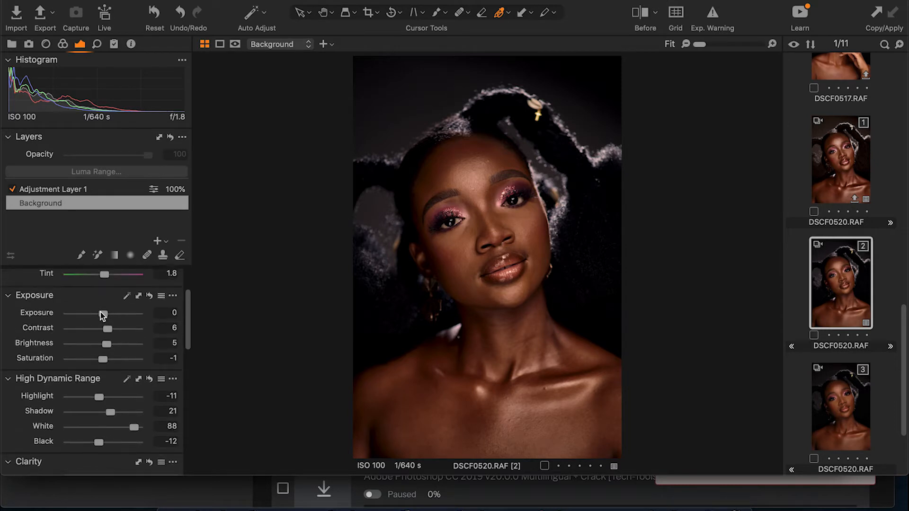
{"action": "left_click_drag", "start_coordinate": [112, 355], "coordinate": [112, 359]}
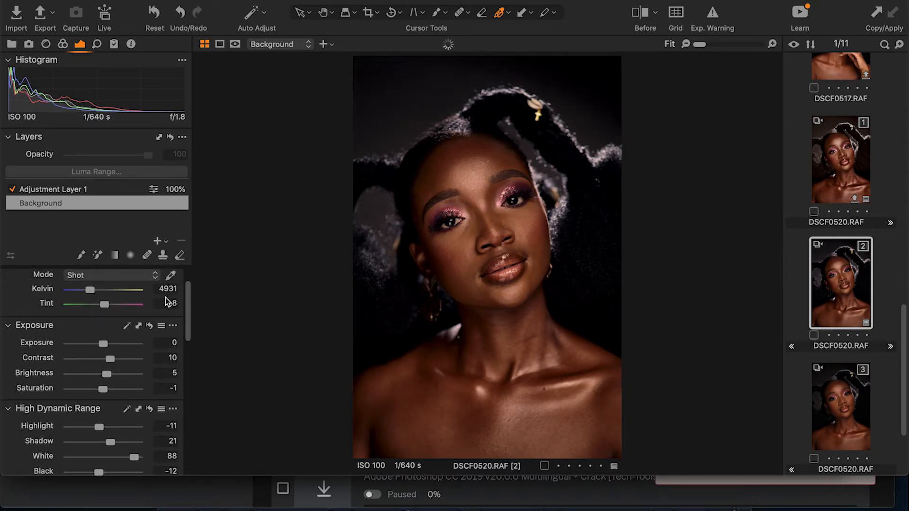
Step: Try a white balance picked from the dark backdrop with saturation at 19, and undo both changes
{"action": "left_click", "coordinate": [171, 276]}
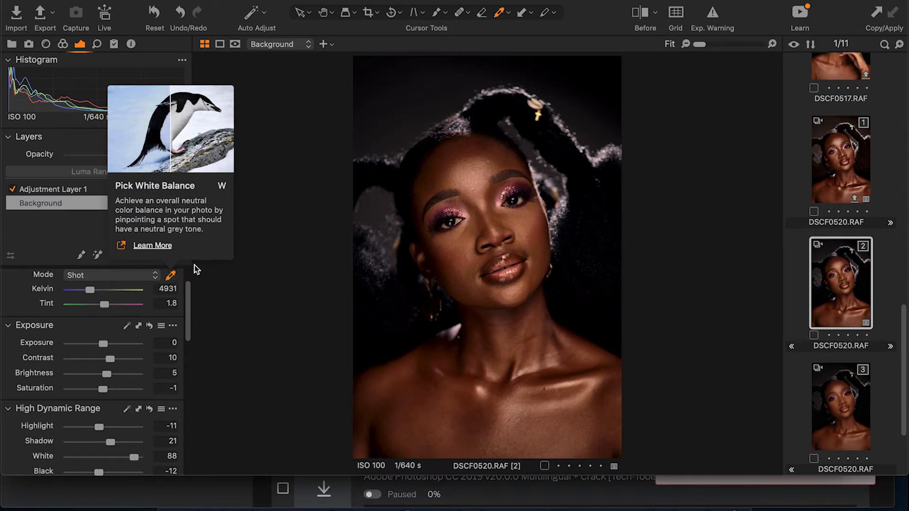
{"action": "left_click", "coordinate": [430, 91]}
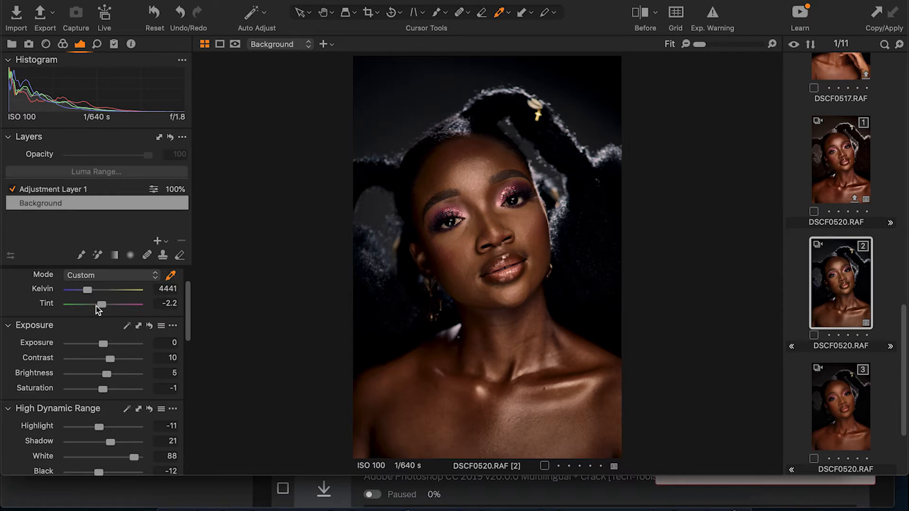
{"action": "scroll", "coordinate": [122, 398], "scroll_direction": "down", "scroll_amount": 1}
{"action": "left_click_drag", "start_coordinate": [103, 374], "coordinate": [110, 377]}
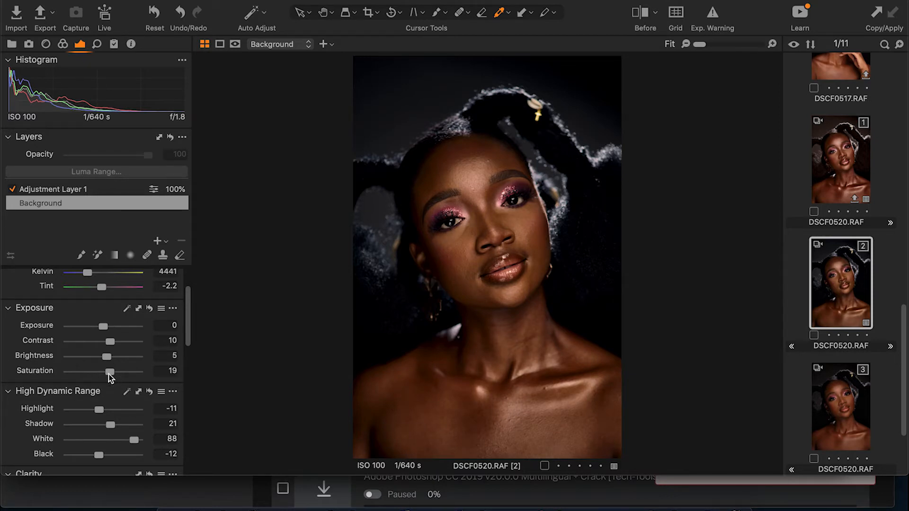
{"action": "key", "text": "super+z"}
{"action": "key", "text": "super+z"}
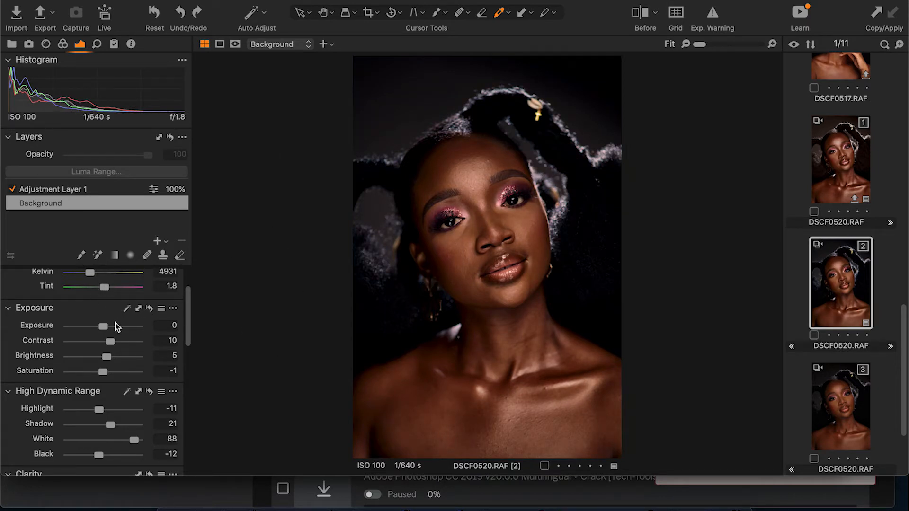
{"action": "scroll", "coordinate": [120, 359], "scroll_direction": "down", "scroll_amount": 2}
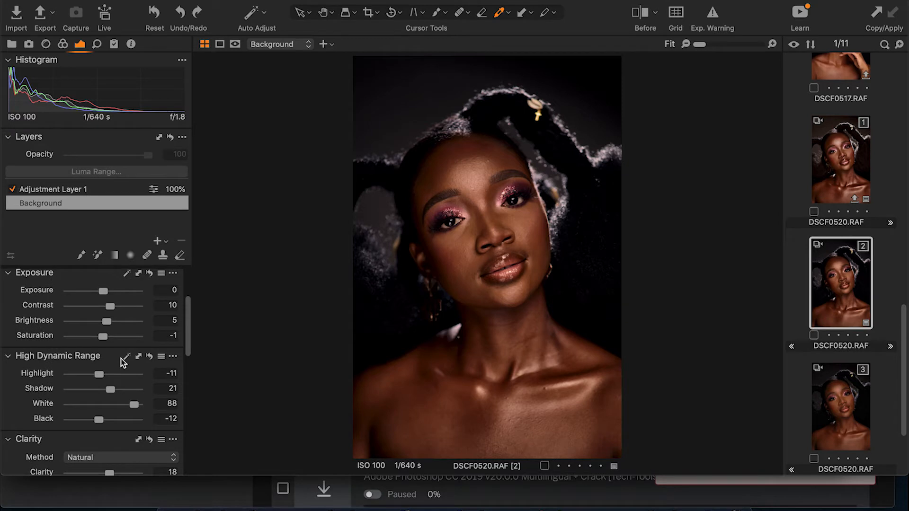
{"action": "scroll", "coordinate": [121, 359], "scroll_direction": "down", "scroll_amount": 1}
{"action": "scroll", "coordinate": [112, 338], "scroll_direction": "up", "scroll_amount": 1}
{"action": "scroll", "coordinate": [112, 338], "scroll_direction": "up", "scroll_amount": 1}
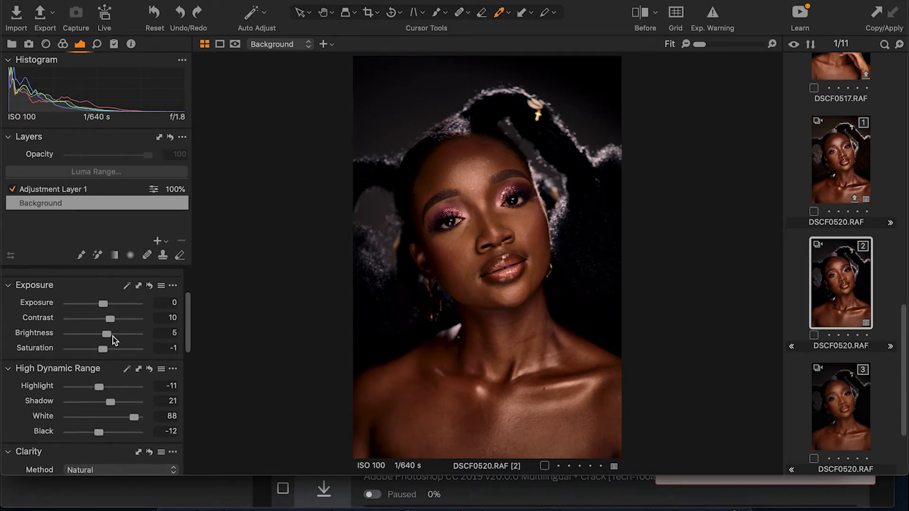
{"action": "scroll", "coordinate": [112, 336], "scroll_direction": "up", "scroll_amount": 3}
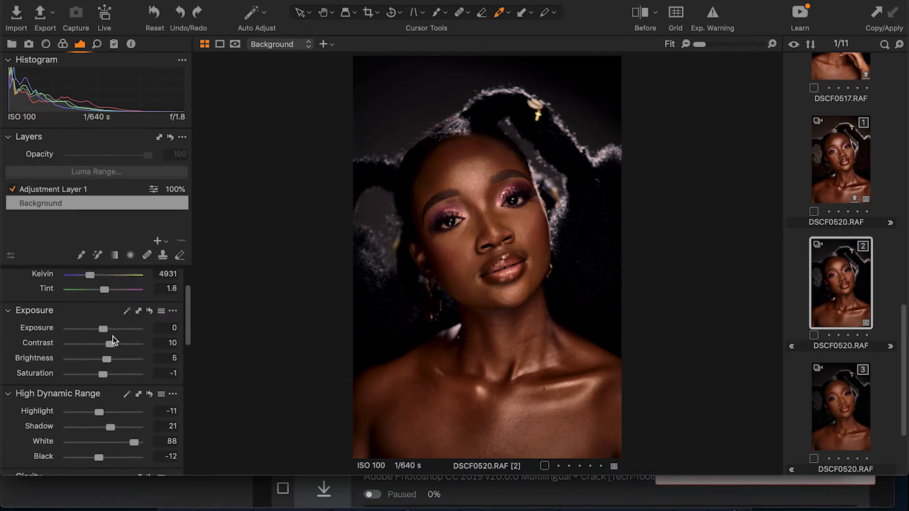
Step: Compare the edited portrait with its original using the split before/after view, and leave the comparison
{"action": "scroll", "coordinate": [113, 339], "scroll_direction": "up", "scroll_amount": 2}
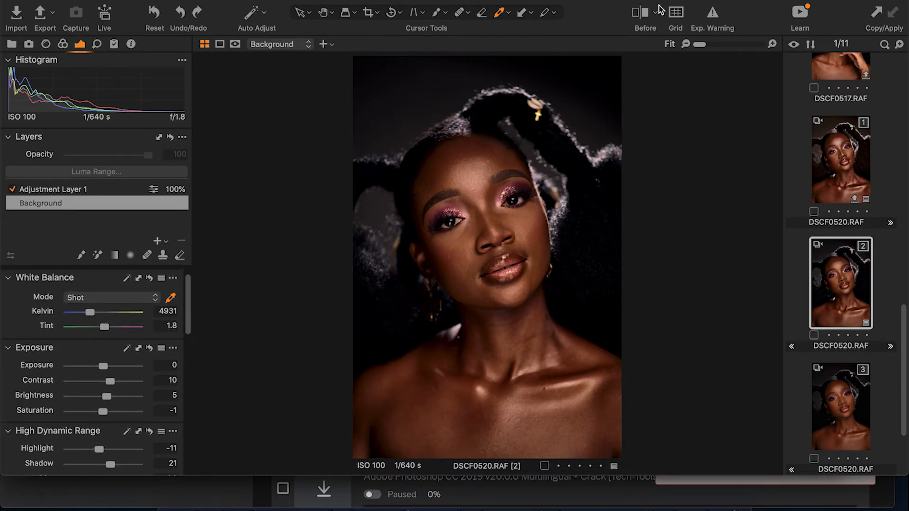
{"action": "left_click", "coordinate": [640, 13]}
{"action": "left_click_drag", "start_coordinate": [487, 256], "coordinate": [367, 277]}
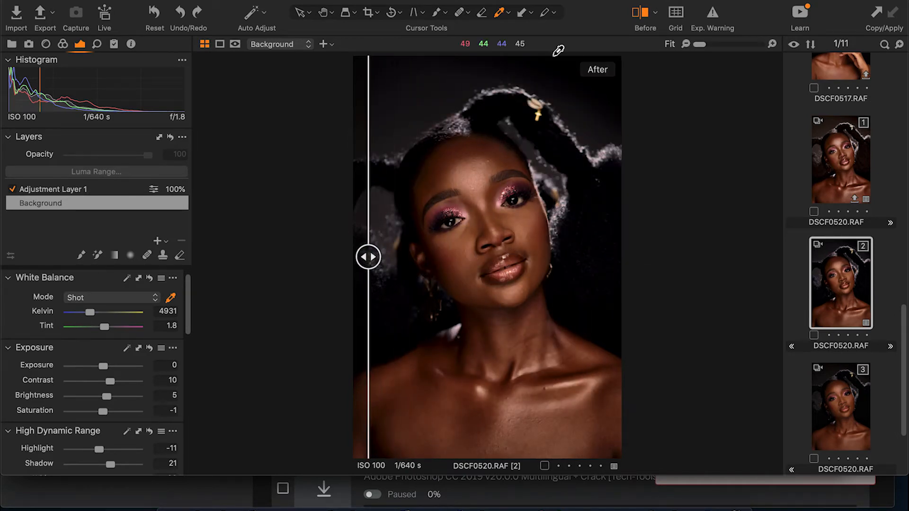
{"action": "left_click", "coordinate": [644, 18]}
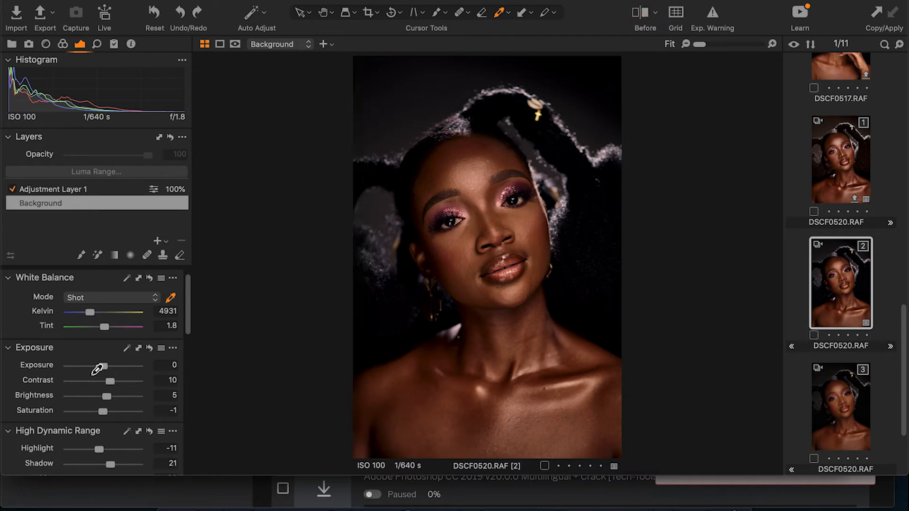
Step: Try lowering the Background layer's exposure to -0.29, and undo the change
{"action": "left_click_drag", "start_coordinate": [107, 366], "coordinate": [103, 367]}
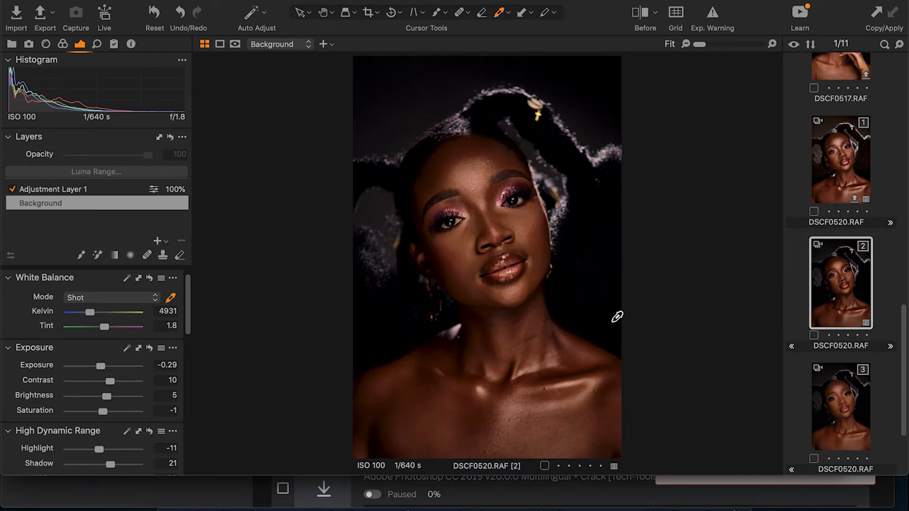
{"action": "key", "text": "ctrl+z"}
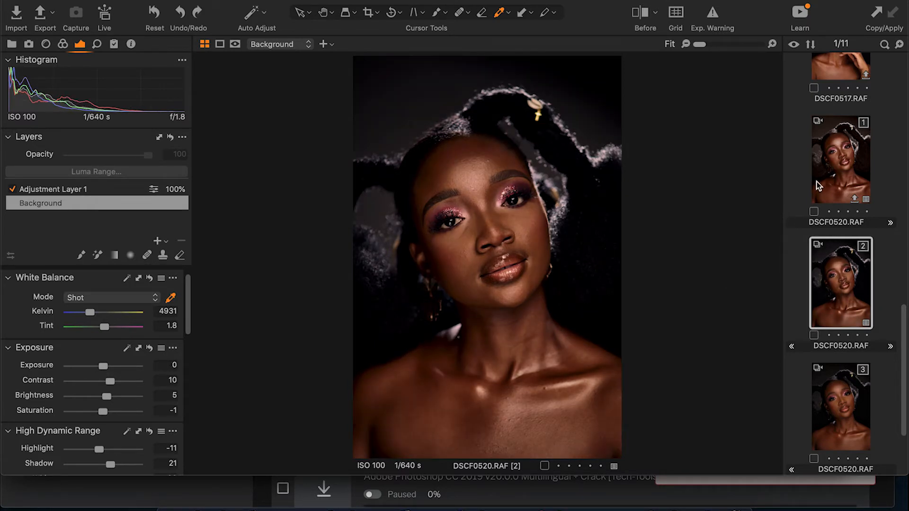
Step: Compare variant 2 of DSCF0520.RAF with the finished variant 1 by switching between them, ending on variant 2
{"action": "left_click", "coordinate": [834, 186]}
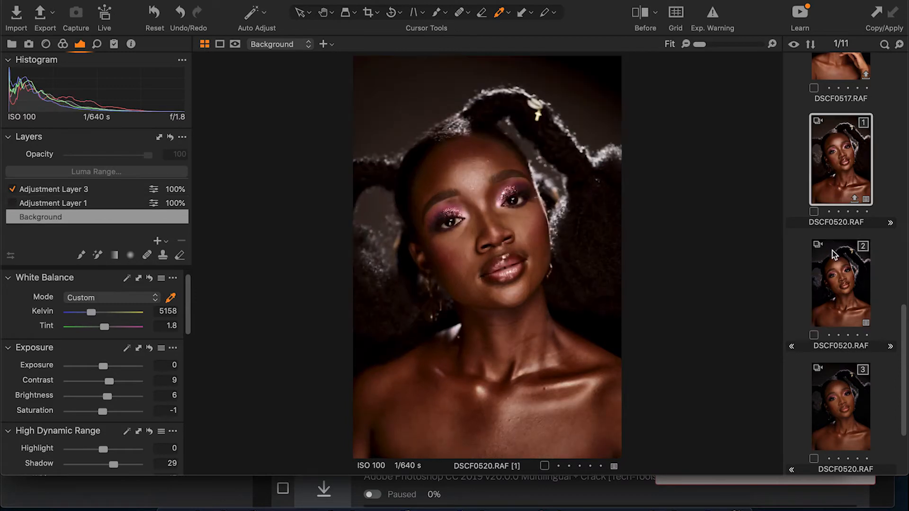
{"action": "left_click", "coordinate": [829, 283]}
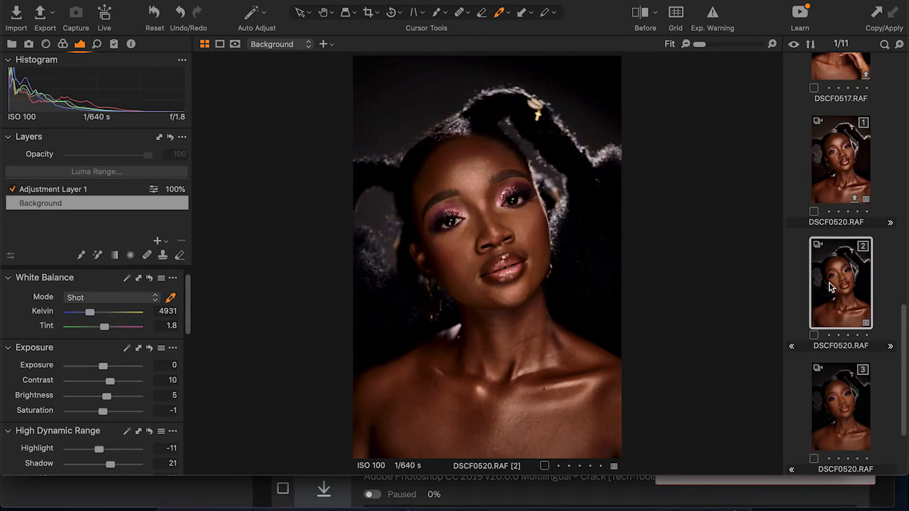
{"action": "left_click", "coordinate": [829, 189]}
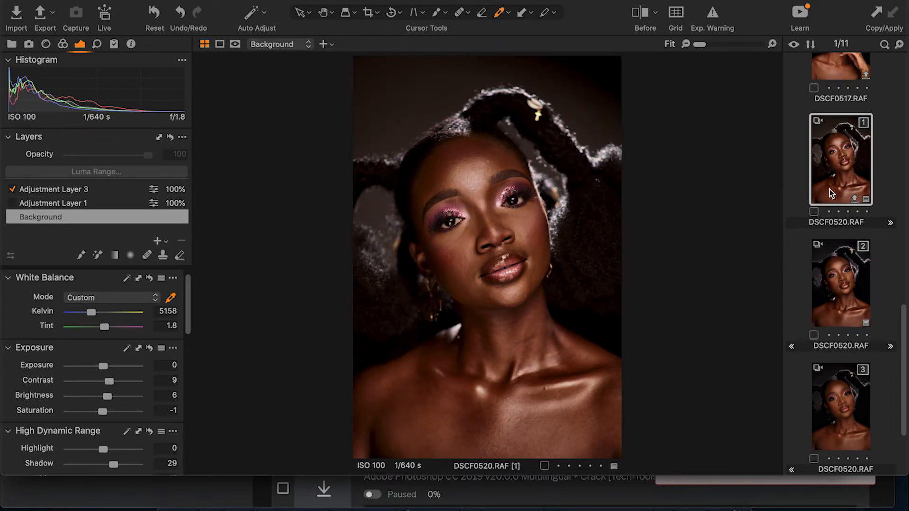
{"action": "left_click", "coordinate": [852, 294]}
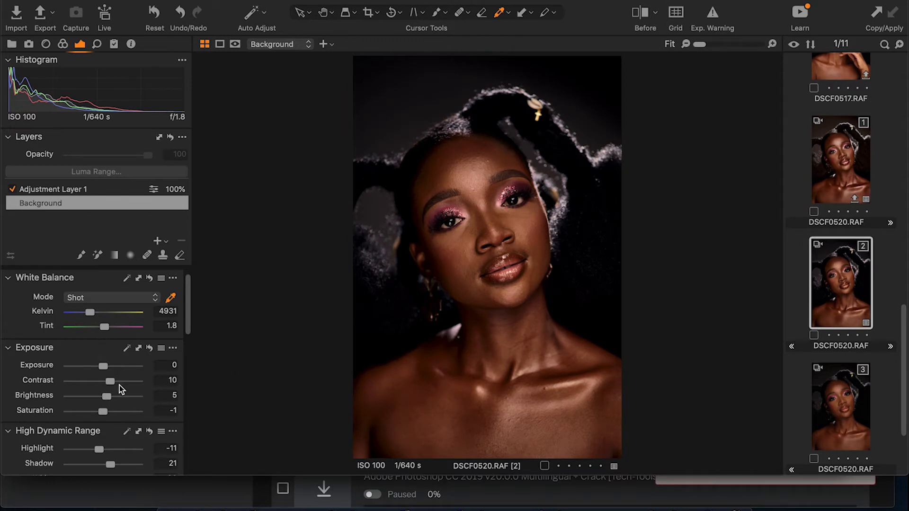
{"action": "left_click", "coordinate": [822, 175]}
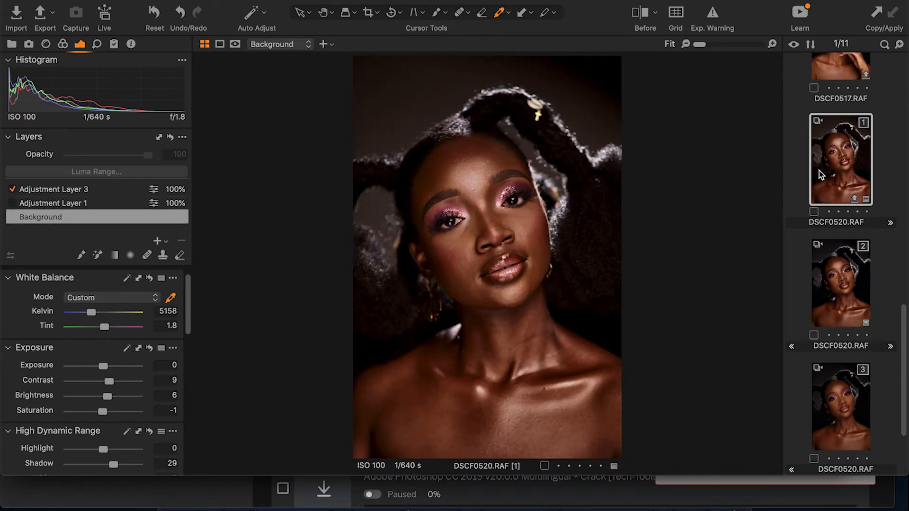
{"action": "left_click", "coordinate": [828, 277]}
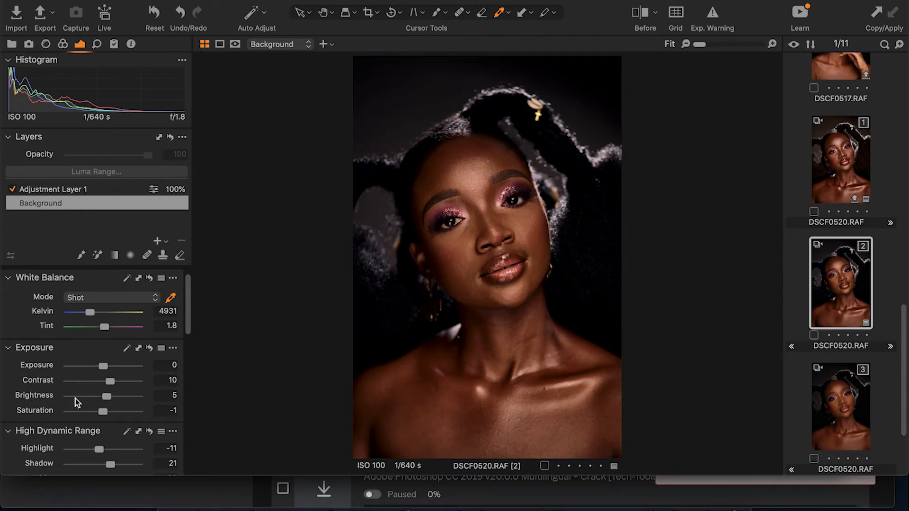
Step: Raise the RGB black point in Levels to 6 on the Background layer to deepen the blacks
{"action": "scroll", "coordinate": [76, 399], "scroll_direction": "down", "scroll_amount": 3}
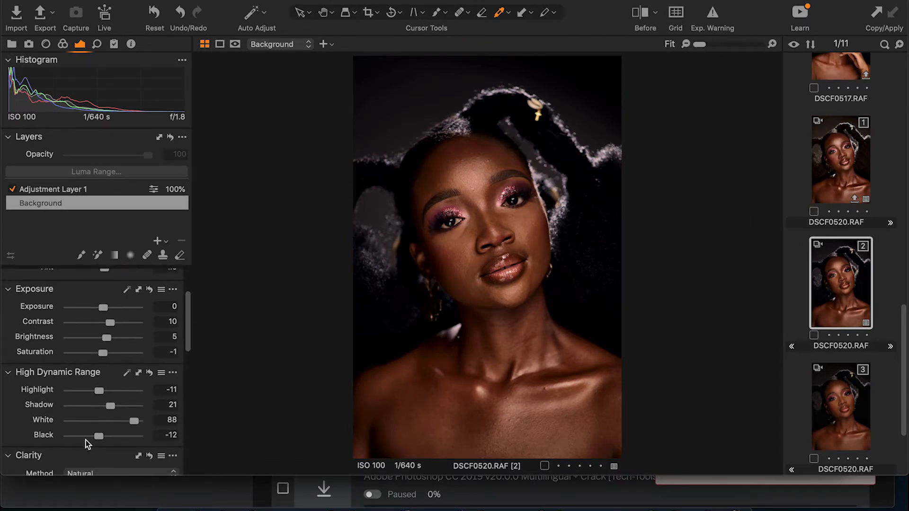
{"action": "scroll", "coordinate": [86, 441], "scroll_direction": "down", "scroll_amount": 10}
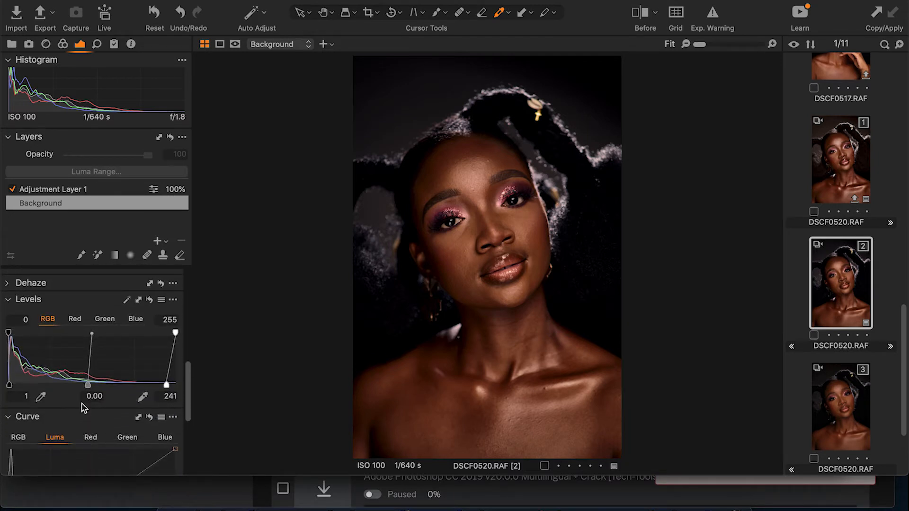
{"action": "scroll", "coordinate": [81, 404], "scroll_direction": "down", "scroll_amount": 2}
{"action": "left_click_drag", "start_coordinate": [9, 346], "coordinate": [14, 348]}
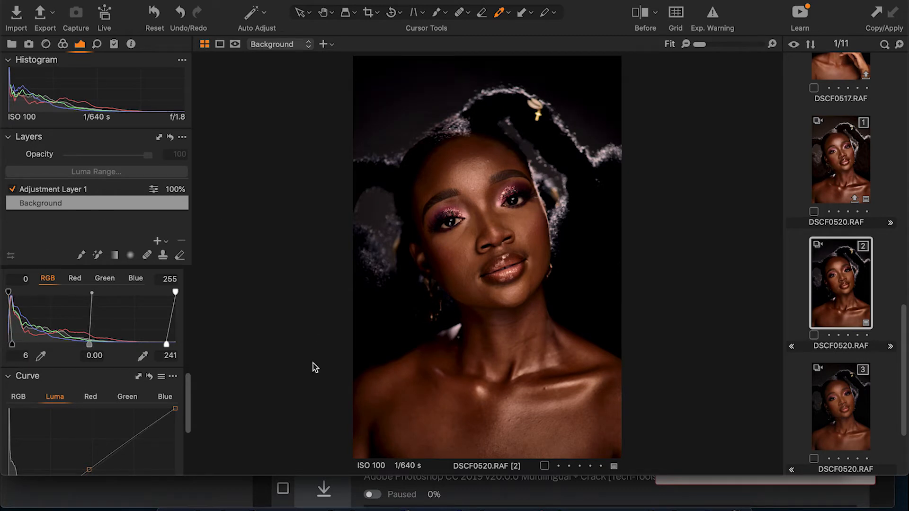
{"action": "scroll", "coordinate": [78, 430], "scroll_direction": "down", "scroll_amount": 5}
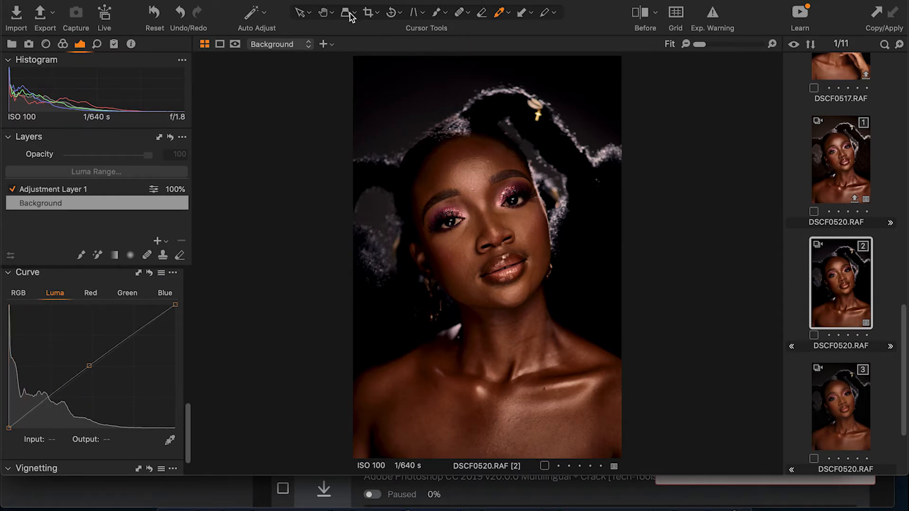
Step: Crop the portrait to a 4x5 aspect ratio and apply the crop
{"action": "left_click", "coordinate": [368, 13]}
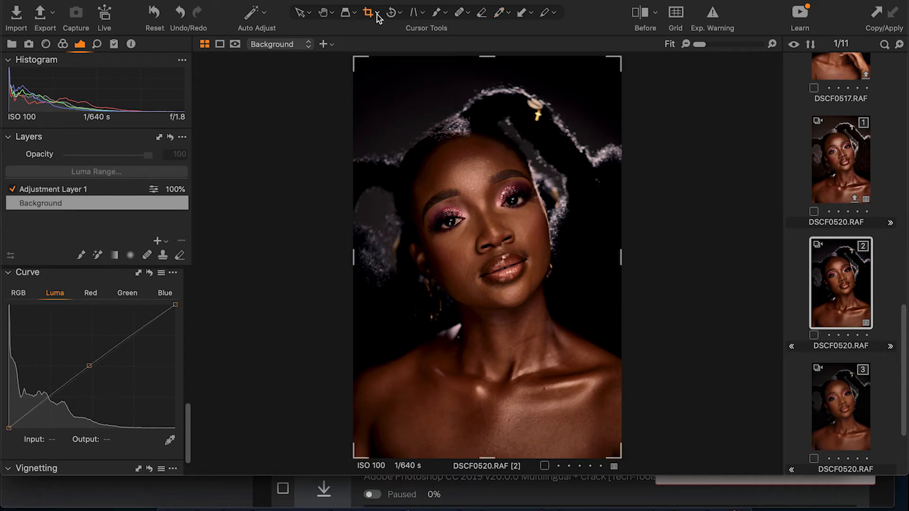
{"action": "left_click", "coordinate": [378, 15]}
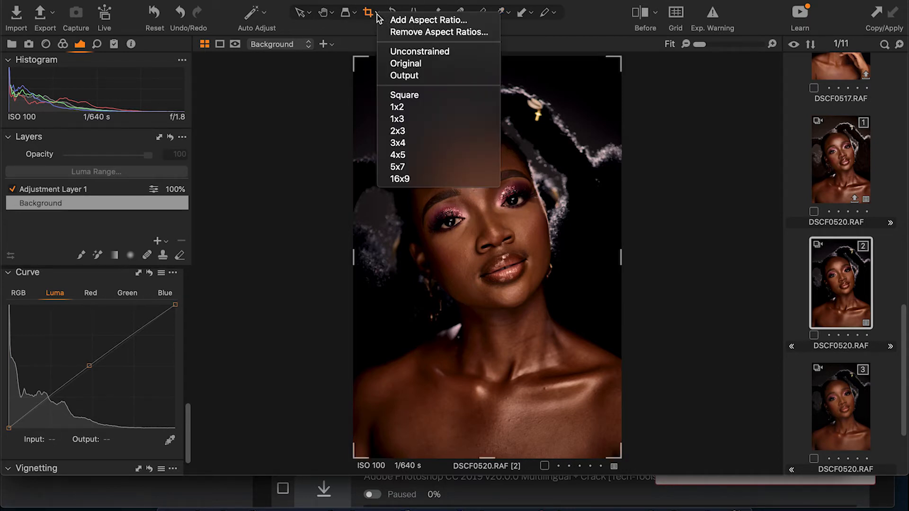
{"action": "left_click", "coordinate": [409, 154]}
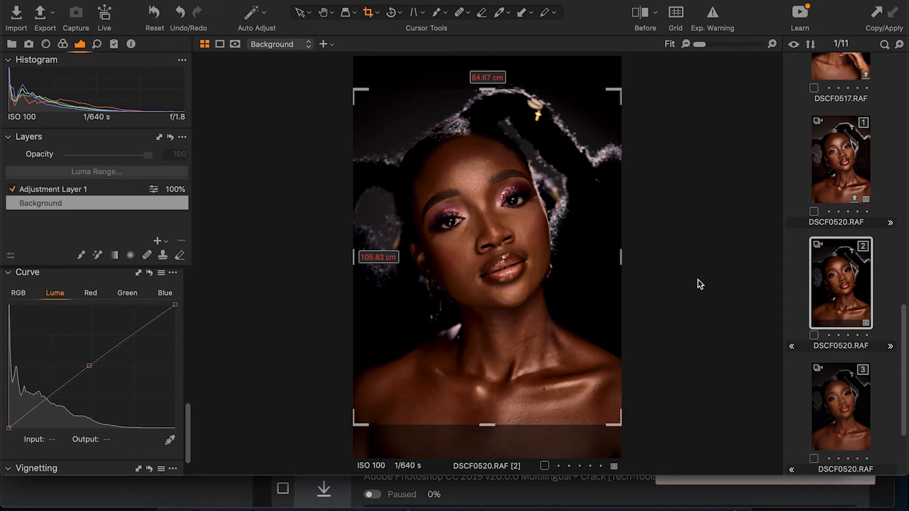
{"action": "key", "text": "h"}
{"action": "left_click", "coordinate": [421, 309]}
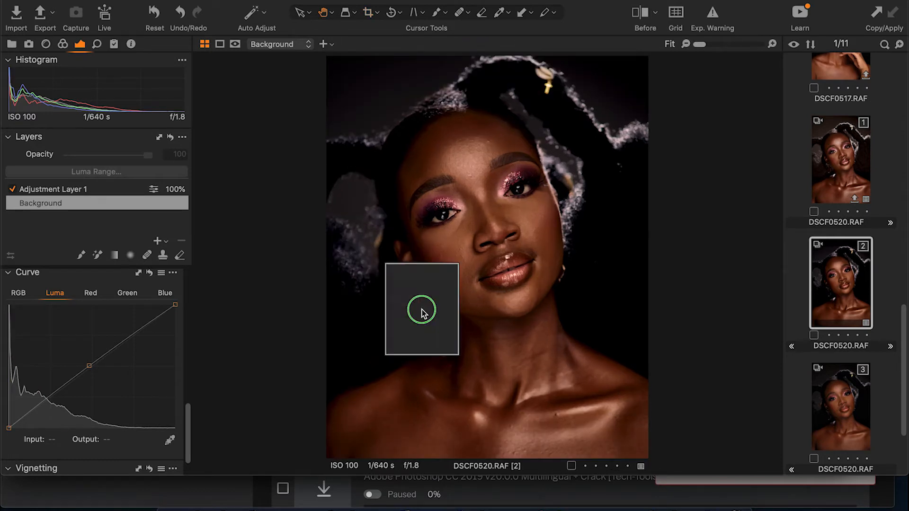
Step: Send the cropped variant to Adobe Photoshop 2021 for editing as an uncompressed 16-bit TIFF in Adobe RGB (1998) at 300 px/in
{"action": "left_click", "coordinate": [300, 12]}
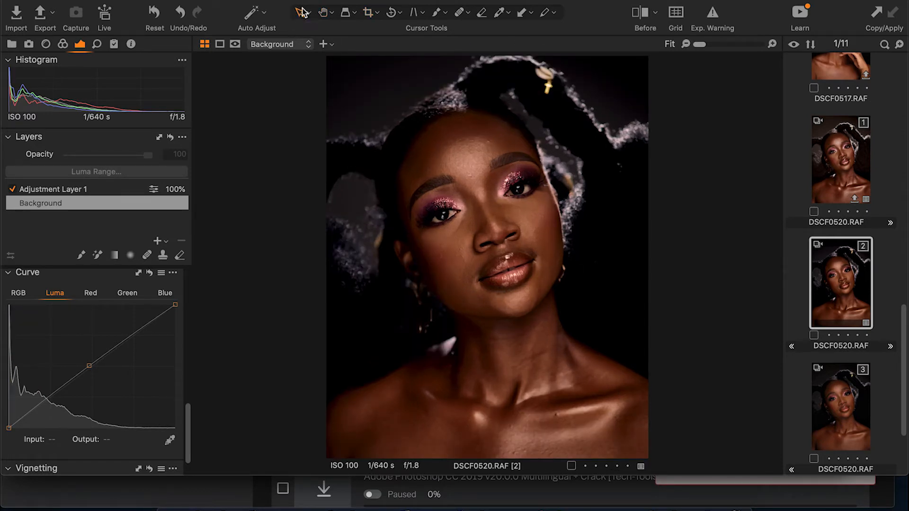
{"action": "right_click", "coordinate": [455, 223]}
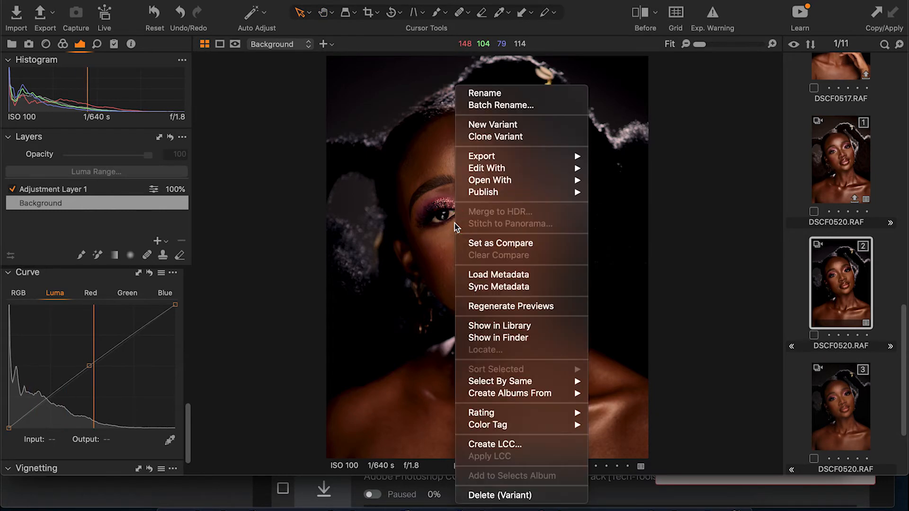
{"action": "mouse_move", "coordinate": [485, 175]}
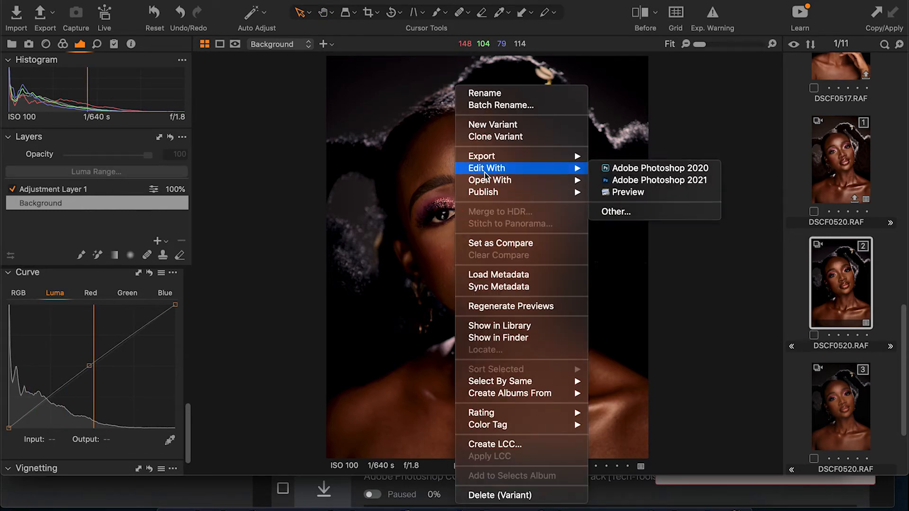
{"action": "left_click", "coordinate": [674, 180]}
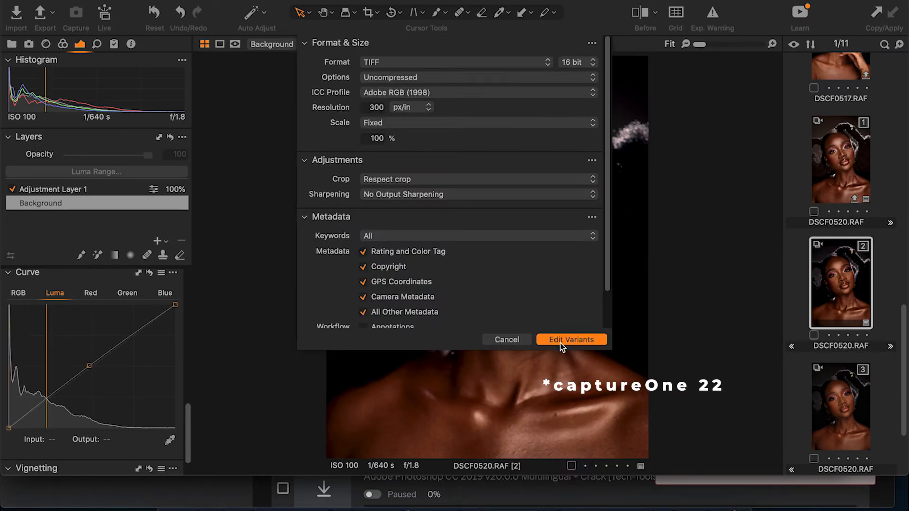
{"action": "left_click", "coordinate": [561, 340]}
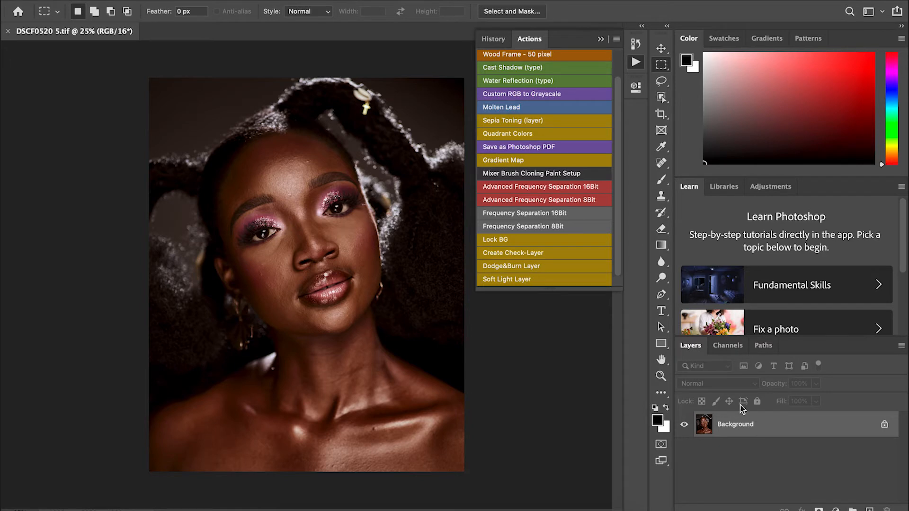
Step: Close the panel group containing Learn, Libraries and Adjustments to make room for the layers
{"action": "right_click", "coordinate": [901, 188]}
{"action": "left_click", "coordinate": [821, 204]}
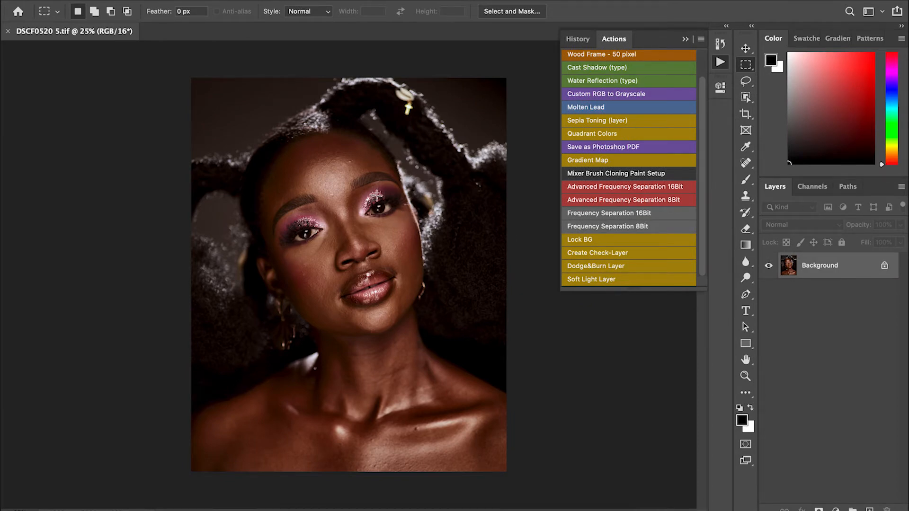
Step: Set up the Spot Healing Brush for close-up skin retouching with a 50° angle and 50% roundness
{"action": "key", "text": "super+plus"}
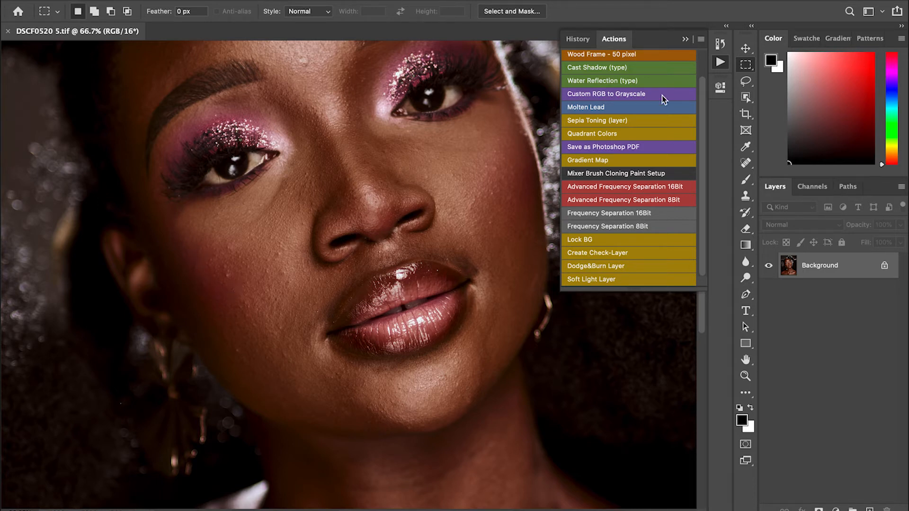
{"action": "left_click", "coordinate": [746, 49]}
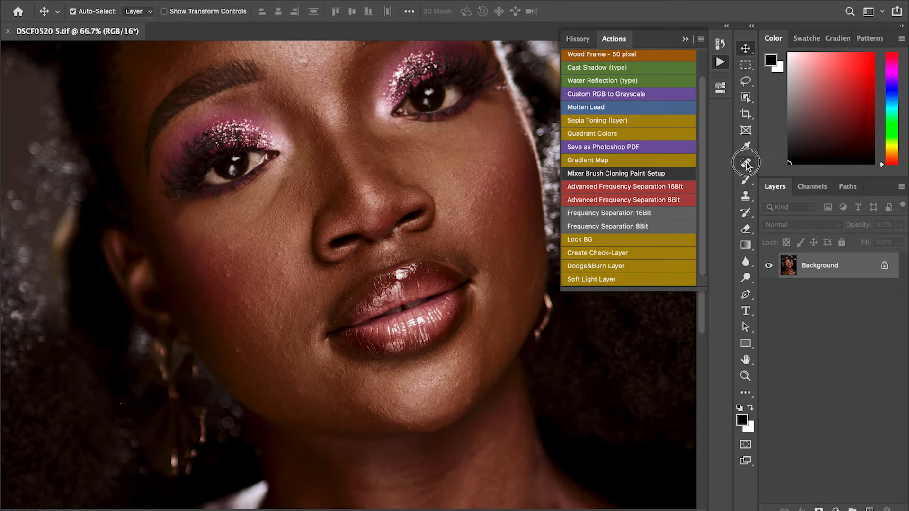
{"action": "left_click", "coordinate": [745, 163]}
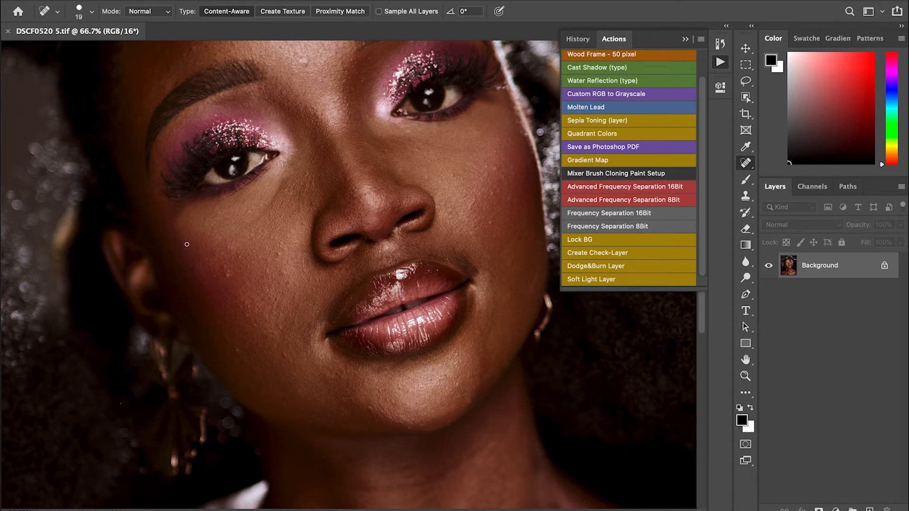
{"action": "right_click", "coordinate": [223, 295]}
{"action": "left_click", "coordinate": [348, 395]}
{"action": "type", "text": "50"}
{"action": "key", "text": "Tab"}
{"action": "type", "text": "50"}
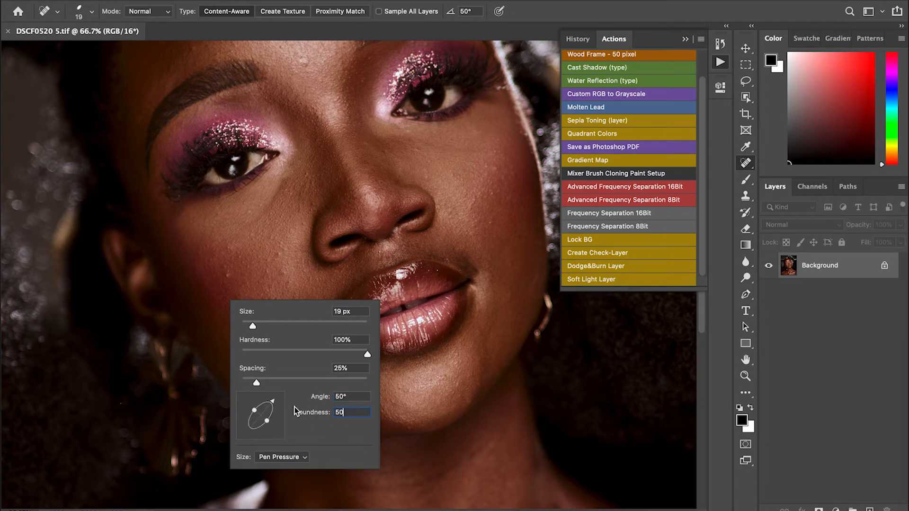
{"action": "key", "text": "Return"}
Step: Heal the blemishes on the cheek and forehead, enlarging the Spot Healing Brush to 35 px for the forehead
{"action": "left_click", "coordinate": [226, 272]}
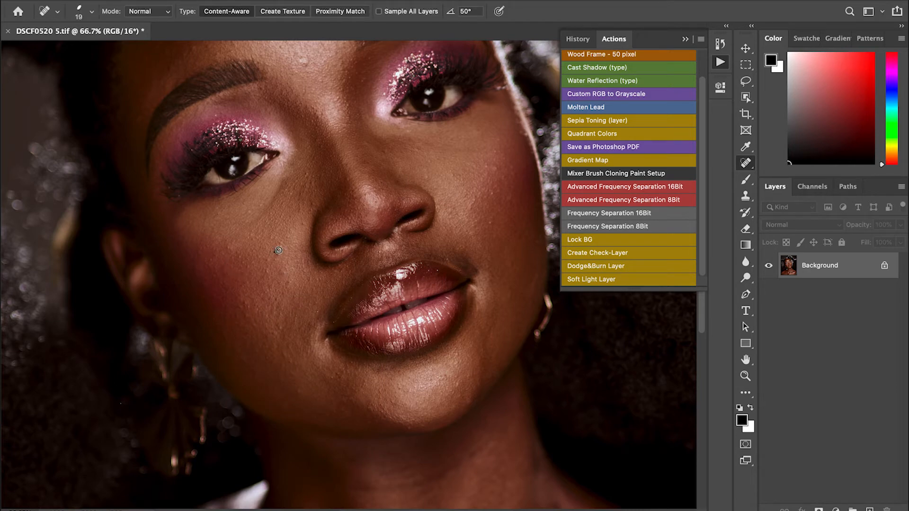
{"action": "left_click_drag", "start_coordinate": [287, 278], "coordinate": [293, 289]}
{"action": "scroll", "coordinate": [307, 200], "scroll_direction": "up", "scroll_amount": 10}
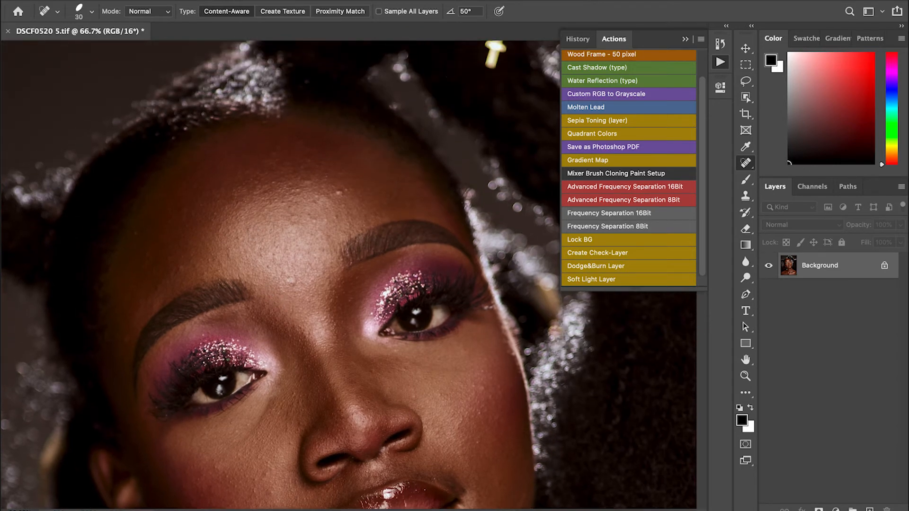
{"action": "key", "text": "]"}
{"action": "left_click_drag", "start_coordinate": [285, 278], "coordinate": [292, 277]}
{"action": "left_click", "coordinate": [338, 193]}
{"action": "left_click_drag", "start_coordinate": [337, 192], "coordinate": [337, 201]}
{"action": "left_click_drag", "start_coordinate": [348, 253], "coordinate": [339, 247]}
Step: Heal the dark spot below the collarbone and the small blemishes along the upper chest with the Spot Healing Brush
{"action": "scroll", "coordinate": [339, 246], "scroll_direction": "down", "scroll_amount": 15}
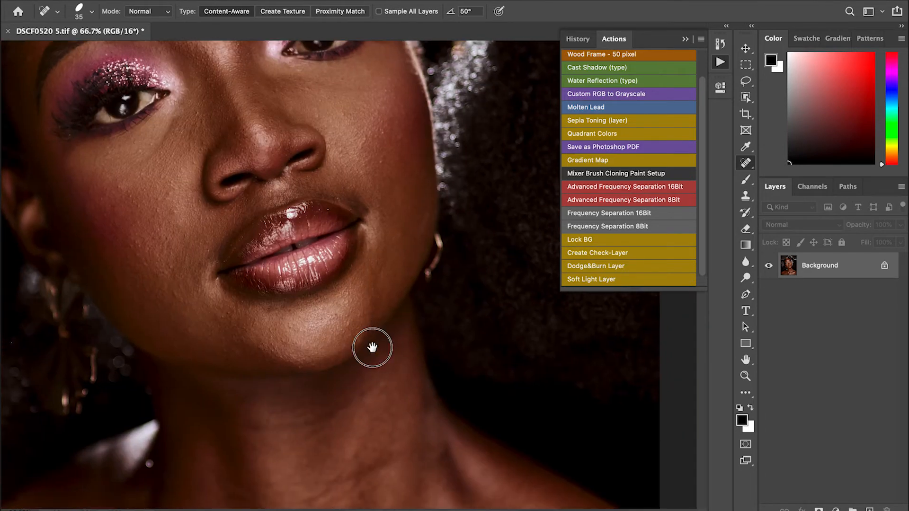
{"action": "scroll", "coordinate": [283, 364], "scroll_direction": "down", "scroll_amount": 10}
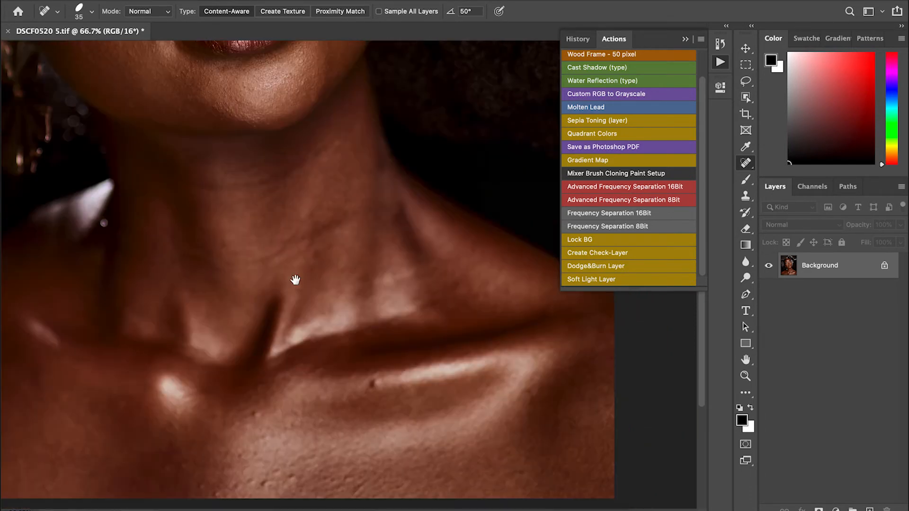
{"action": "left_click", "coordinate": [367, 274]}
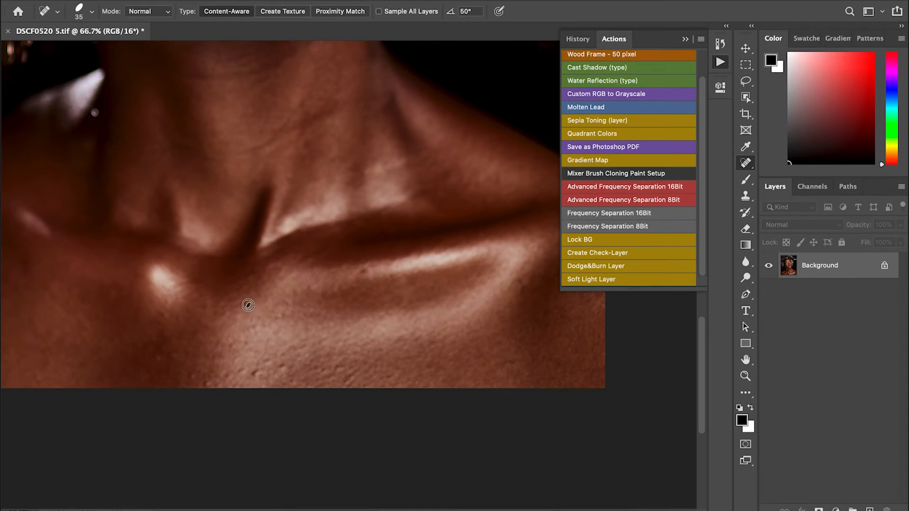
{"action": "mouse_move", "coordinate": [261, 369]}
{"action": "left_mouse_down"}
{"action": "mouse_move", "coordinate": [290, 372]}
{"action": "mouse_move", "coordinate": [233, 374]}
{"action": "left_mouse_up"}
{"action": "left_click", "coordinate": [225, 379]}
{"action": "left_click", "coordinate": [209, 382]}
{"action": "left_click", "coordinate": [190, 377]}
{"action": "left_click", "coordinate": [158, 362]}
{"action": "scroll", "coordinate": [295, 196], "scroll_direction": "down", "scroll_amount": 4}
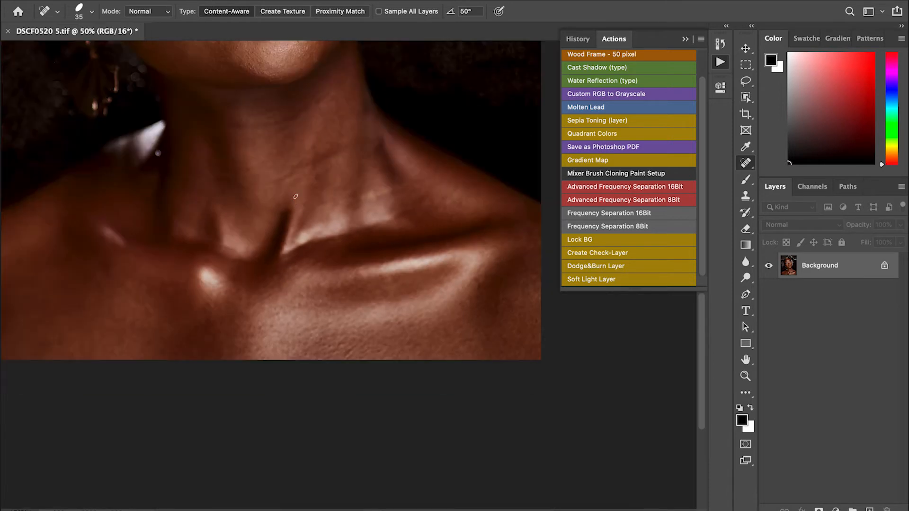
Step: Heal the remaining small spot on the cheek beside the nose with the Spot Healing Brush
{"action": "scroll", "coordinate": [295, 197], "scroll_direction": "up", "scroll_amount": 1}
{"action": "scroll", "coordinate": [295, 198], "scroll_direction": "up", "scroll_amount": 1}
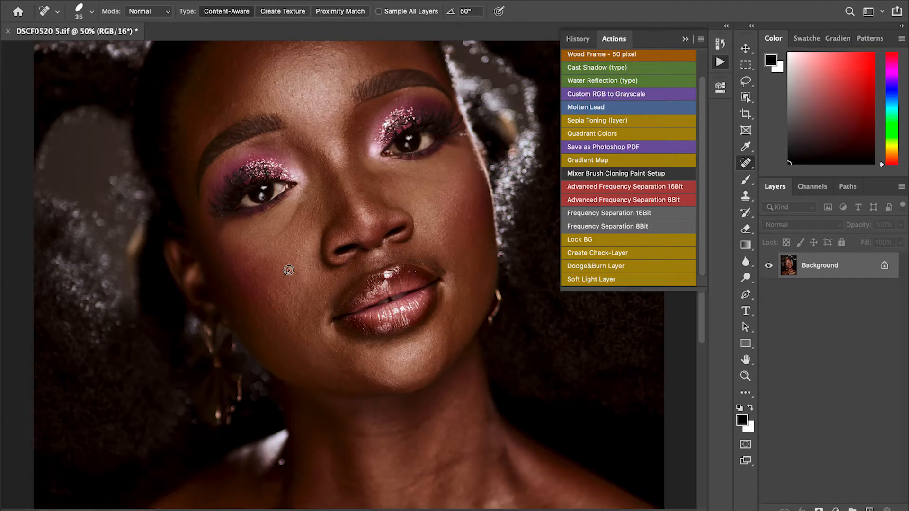
{"action": "left_click_drag", "start_coordinate": [288, 260], "coordinate": [292, 267]}
{"action": "key", "text": "super+minus"}
{"action": "key", "text": "super+minus"}
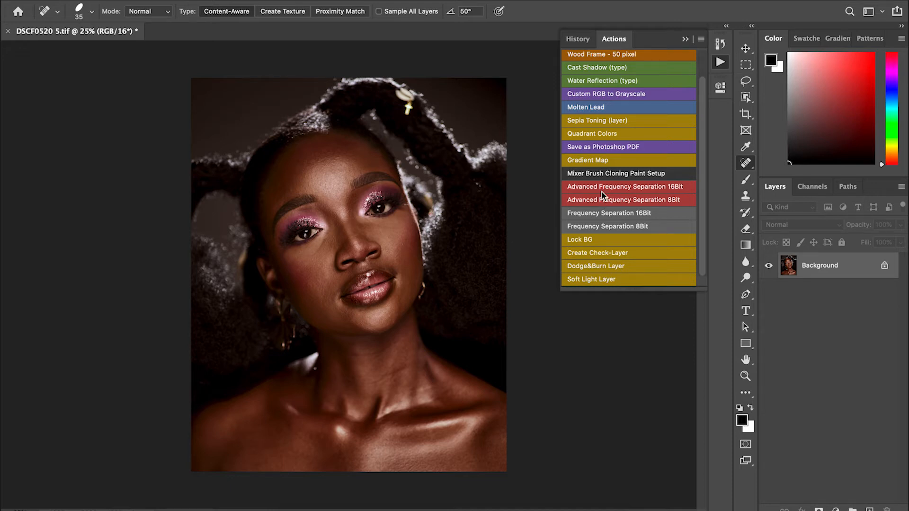
Step: Run the Advanced Frequency Separation 16Bit action, blurring the low-frequency layer with a 9.9-pixel Gaussian Blur radius
{"action": "left_click", "coordinate": [638, 188]}
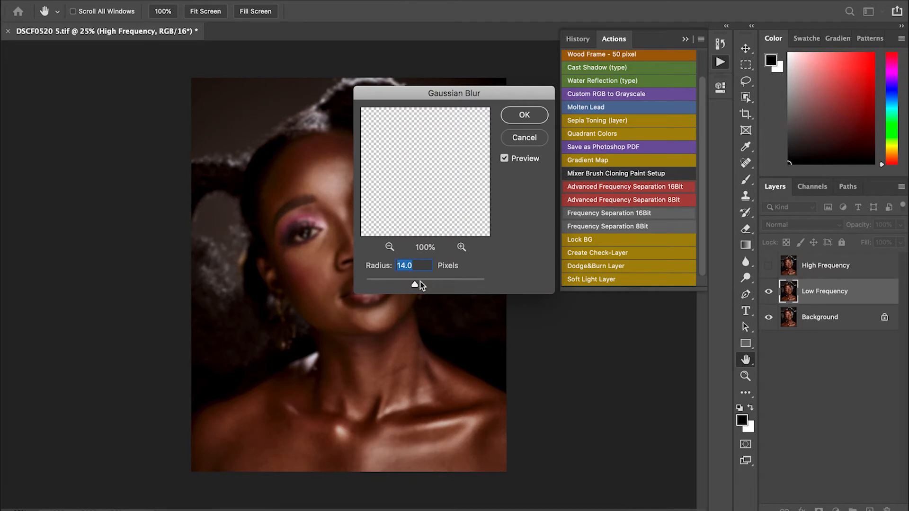
{"action": "left_click", "coordinate": [390, 247]}
{"action": "left_click", "coordinate": [390, 247]}
{"action": "left_click_drag", "start_coordinate": [440, 259], "coordinate": [443, 265]}
{"action": "left_click_drag", "start_coordinate": [401, 154], "coordinate": [413, 284]}
{"action": "left_click", "coordinate": [389, 247]}
{"action": "left_click", "coordinate": [389, 247]}
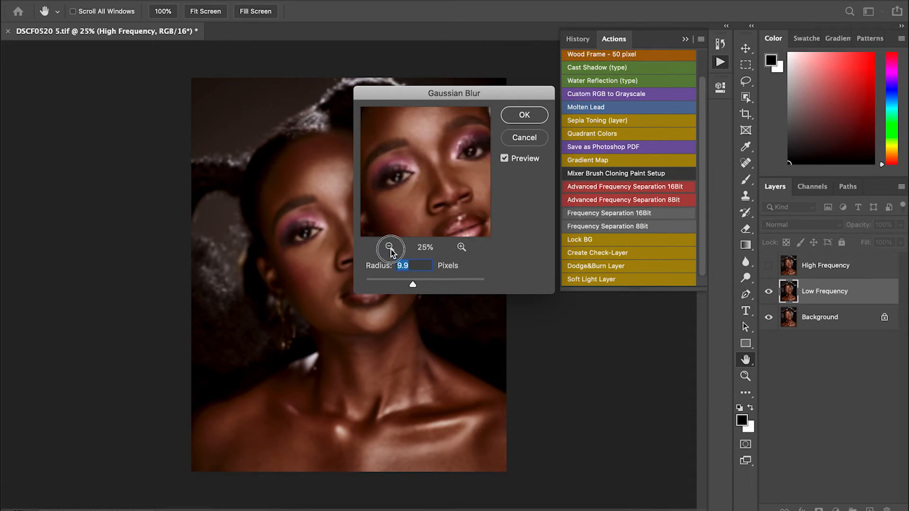
{"action": "left_click", "coordinate": [389, 248]}
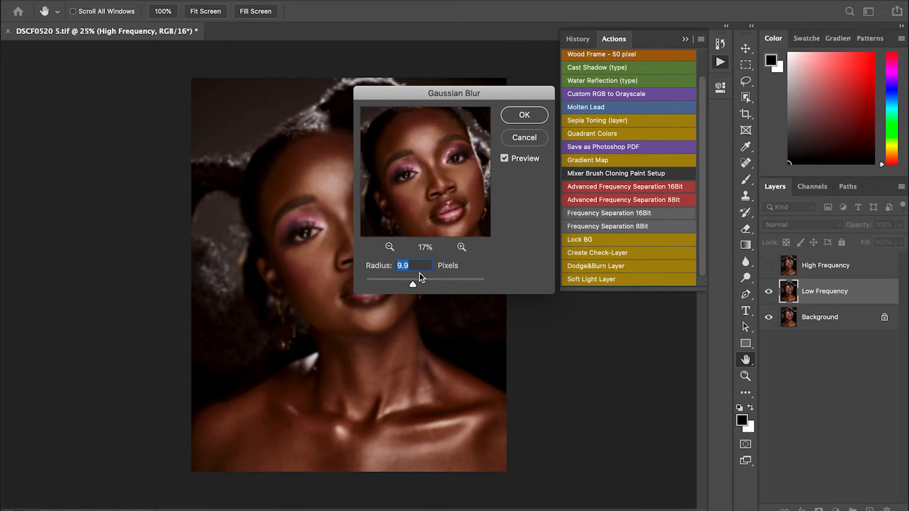
{"action": "left_click", "coordinate": [520, 116]}
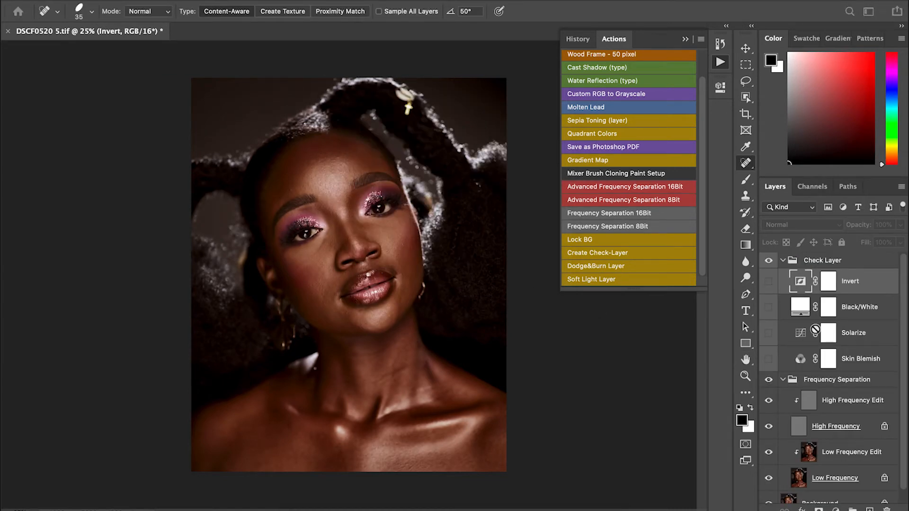
Step: Collapse the Check Layer group and set up the Mixer Brush on the Low Frequency Edit layer without reloading after each stroke
{"action": "left_click", "coordinate": [783, 262]}
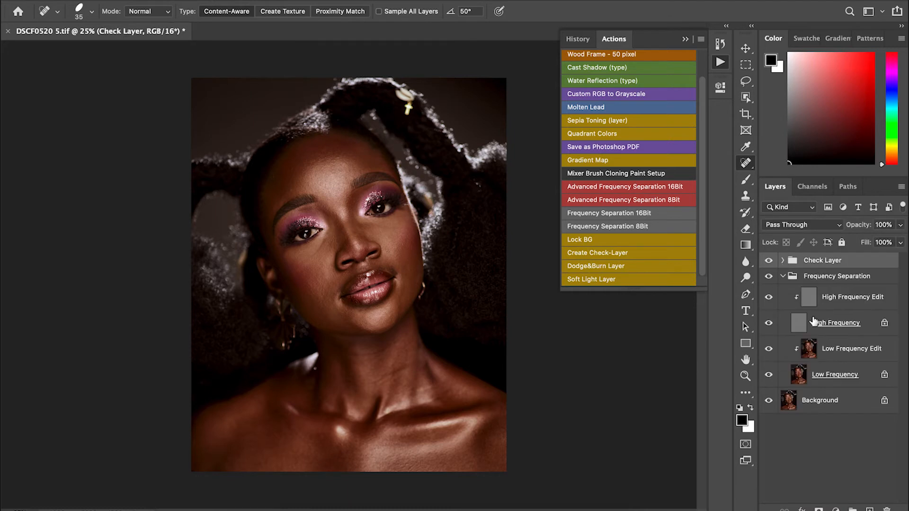
{"action": "left_click", "coordinate": [826, 355]}
{"action": "left_click", "coordinate": [746, 181]}
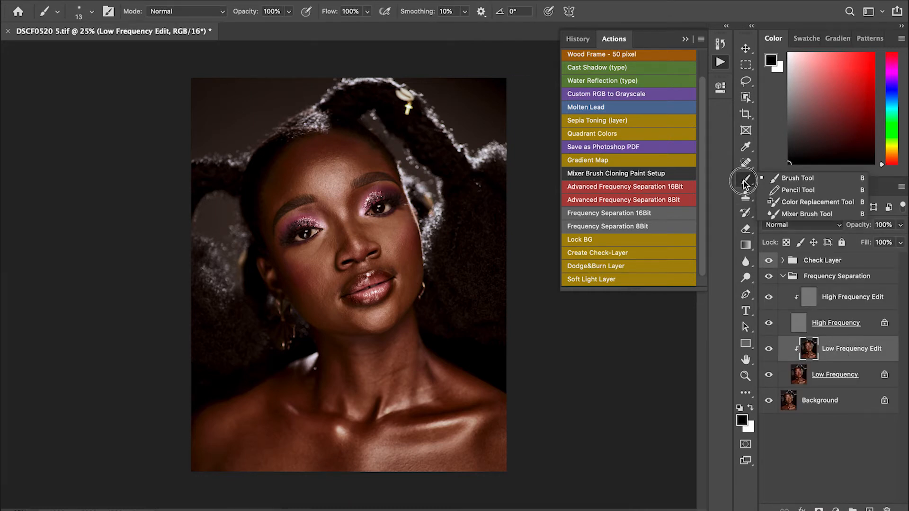
{"action": "left_click", "coordinate": [814, 206]}
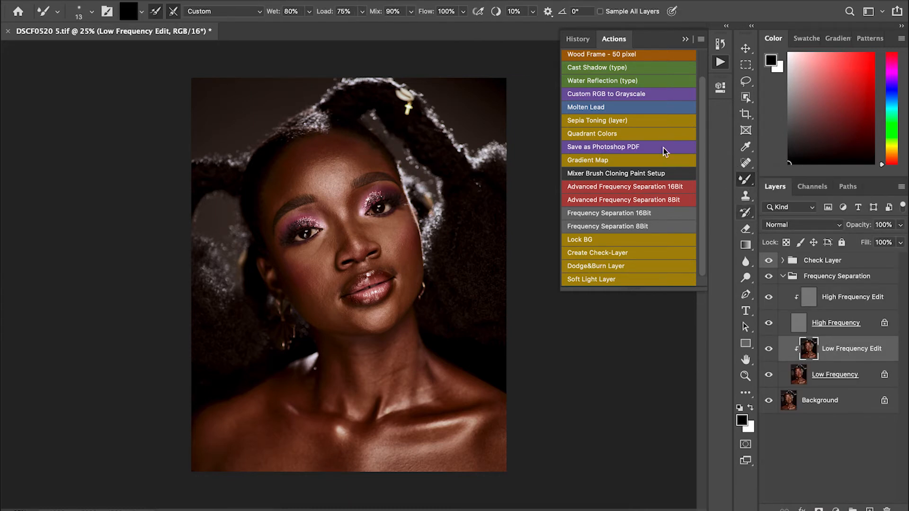
{"action": "left_click", "coordinate": [157, 13]}
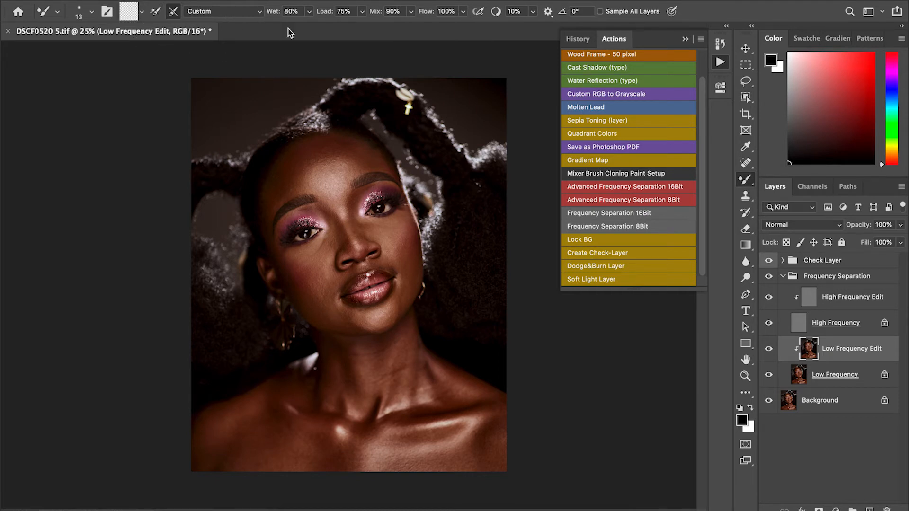
Step: Set the Mixer Brush to 20% wet, 40% load, 50% mix and 20% flow
{"action": "left_click", "coordinate": [294, 11]}
{"action": "type", "text": "20"}
{"action": "left_click", "coordinate": [351, 11]}
{"action": "type", "text": "40"}
{"action": "key", "text": "Tab"}
{"action": "type", "text": "50"}
{"action": "key", "text": "Tab"}
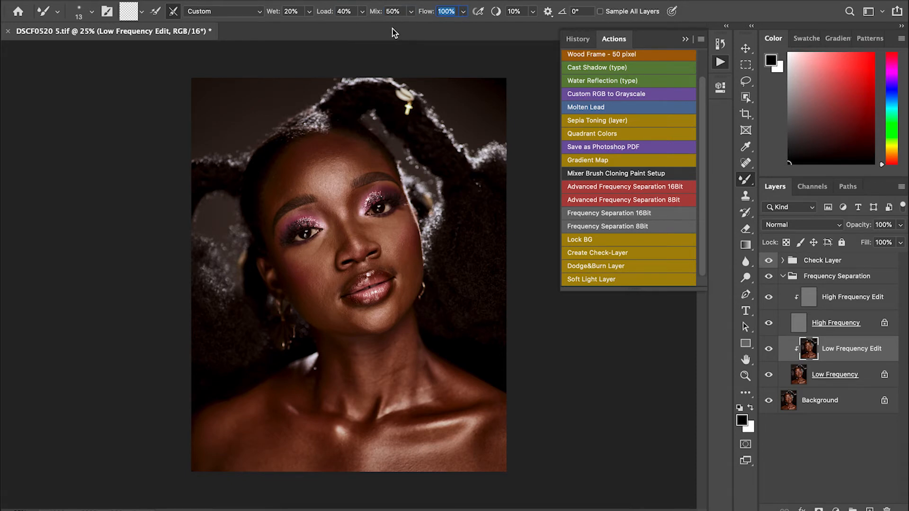
{"action": "type", "text": "20"}
{"action": "key", "text": "Return"}
{"action": "key", "text": "ctrl+plus"}
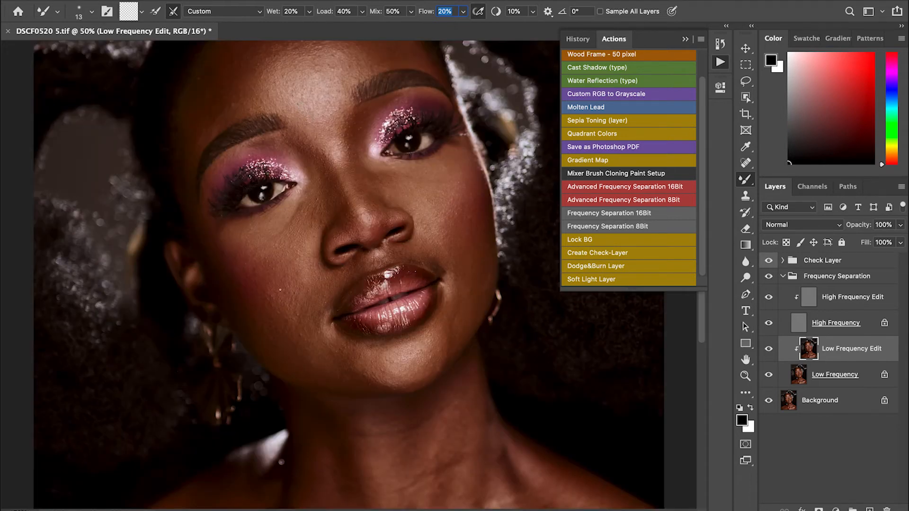
{"action": "key", "text": "ctrl+minus"}
{"action": "key", "text": "ctrl+minus"}
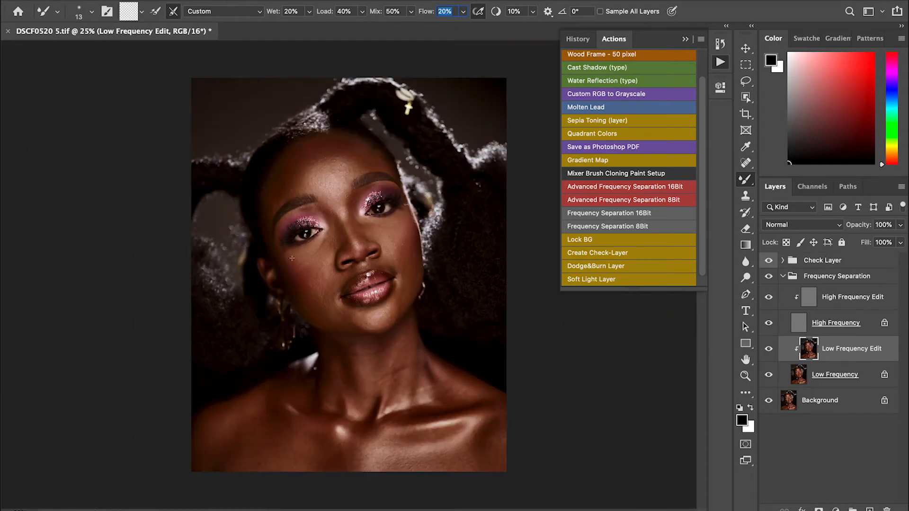
{"action": "key", "text": "ctrl+minus"}
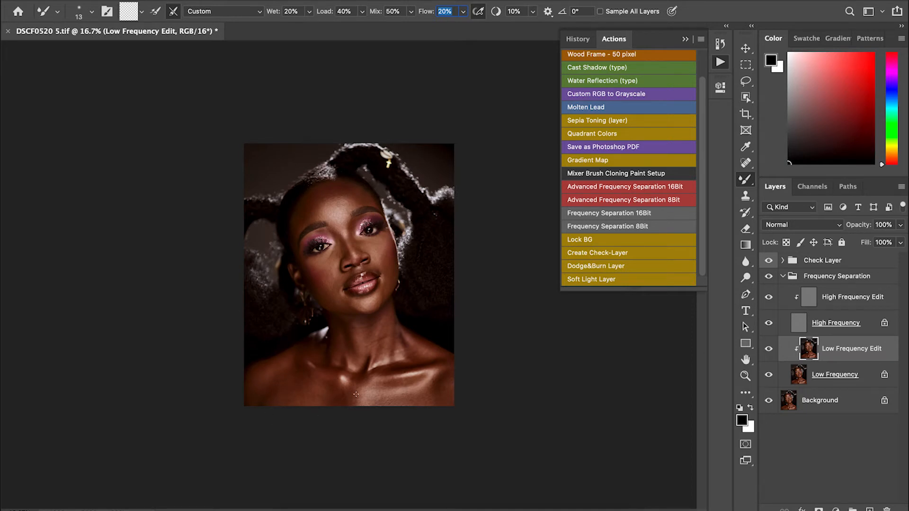
{"action": "left_click", "coordinate": [853, 298]}
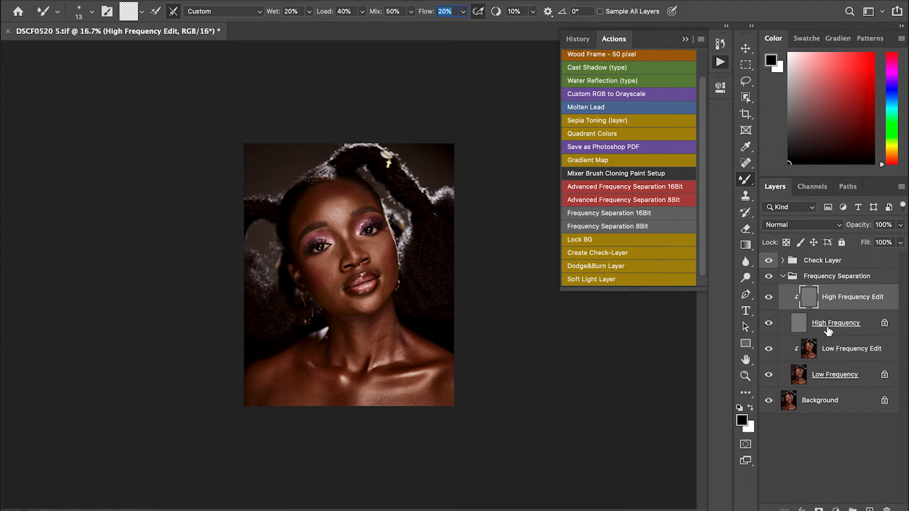
{"action": "left_click", "coordinate": [842, 352]}
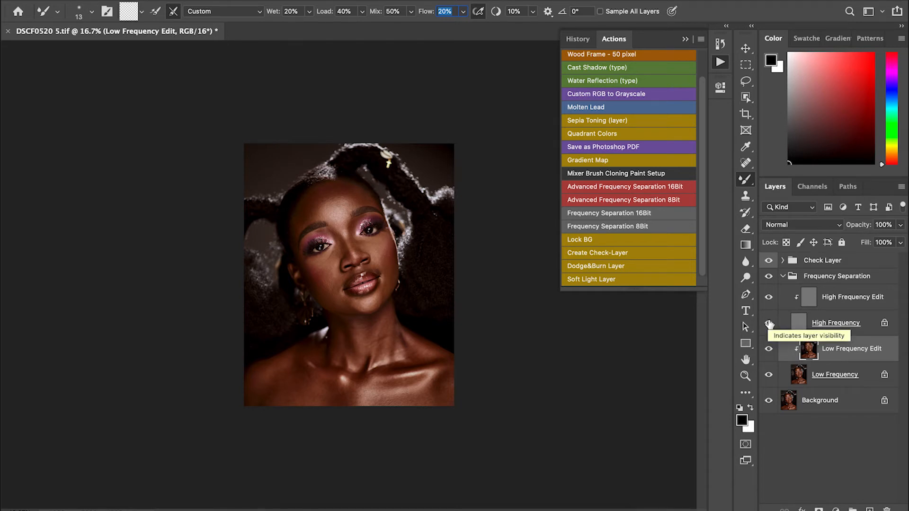
Step: Blend the skin tones around the nose bridge, under the eyes and on the cheek with the Mixer Brush, starting at 150 px
{"action": "key", "text": "ctrl+plus"}
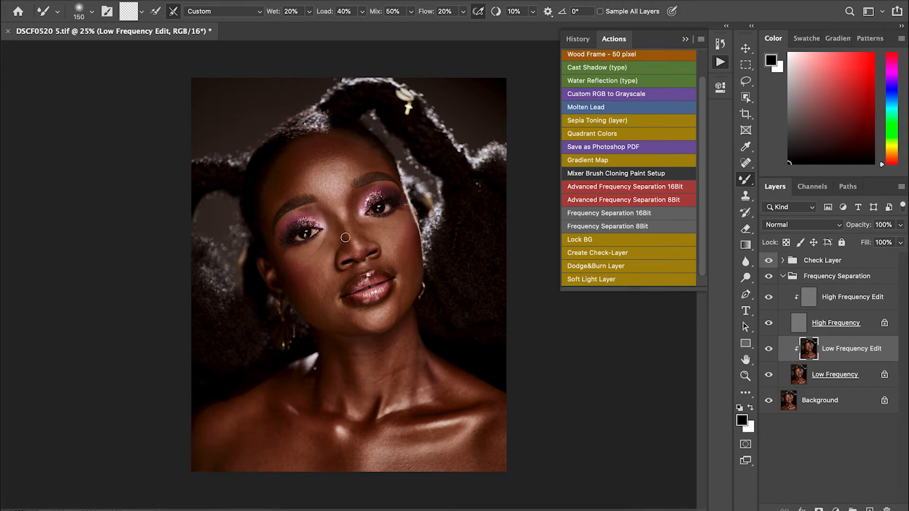
{"action": "key", "text": "bracketright"}
{"action": "key", "text": "bracketright"}
{"action": "mouse_move", "coordinate": [321, 214]}
{"action": "left_mouse_down"}
{"action": "mouse_move", "coordinate": [326, 207]}
{"action": "mouse_move", "coordinate": [343, 223]}
{"action": "mouse_move", "coordinate": [354, 214]}
{"action": "mouse_move", "coordinate": [371, 233]}
{"action": "mouse_move", "coordinate": [394, 225]}
{"action": "mouse_move", "coordinate": [383, 220]}
{"action": "mouse_move", "coordinate": [396, 243]}
{"action": "mouse_move", "coordinate": [402, 232]}
{"action": "mouse_move", "coordinate": [394, 233]}
{"action": "left_mouse_up"}
{"action": "key", "text": "bracketright"}
{"action": "key", "text": "bracketright"}
{"action": "key", "text": "bracketleft"}
{"action": "key", "text": "bracketleft"}
{"action": "mouse_move", "coordinate": [314, 275]}
{"action": "left_mouse_down"}
{"action": "mouse_move", "coordinate": [297, 265]}
{"action": "mouse_move", "coordinate": [317, 266]}
{"action": "mouse_move", "coordinate": [322, 259]}
{"action": "mouse_move", "coordinate": [309, 257]}
{"action": "mouse_move", "coordinate": [318, 259]}
{"action": "mouse_move", "coordinate": [329, 233]}
{"action": "mouse_move", "coordinate": [315, 254]}
{"action": "mouse_move", "coordinate": [314, 247]}
{"action": "mouse_move", "coordinate": [326, 237]}
{"action": "mouse_move", "coordinate": [325, 274]}
{"action": "left_mouse_up"}
Step: Smooth the broader tonal transitions on the cheek with the Mixer Brush, varying its size up to about 400 px
{"action": "key", "text": "bracketright"}
{"action": "key", "text": "bracketleft"}
{"action": "key", "text": "bracketright"}
{"action": "key", "text": "bracketright"}
{"action": "key", "text": "bracketright"}
{"action": "key", "text": "bracketleft"}
{"action": "scroll", "coordinate": [331, 268], "scroll_direction": "up", "scroll_amount": 1}
{"action": "scroll", "coordinate": [332, 268], "scroll_direction": "down", "scroll_amount": 2}
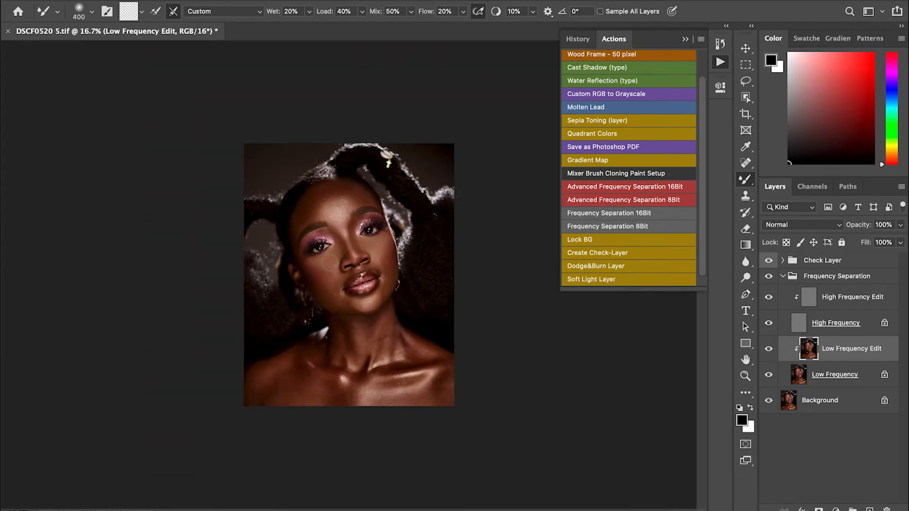
{"action": "key", "text": "bracketright"}
{"action": "key", "text": "bracketleft"}
{"action": "key", "text": "bracketleft"}
{"action": "key", "text": "bracketleft"}
{"action": "key", "text": "bracketleft"}
{"action": "key", "text": "bracketright"}
{"action": "key", "text": "bracketright"}
{"action": "key", "text": "super+equal"}
Step: Even out the forehead tones up to the hairline with the Mixer Brush, varying its size between 250 and 500 px
{"action": "key", "text": "bracketright"}
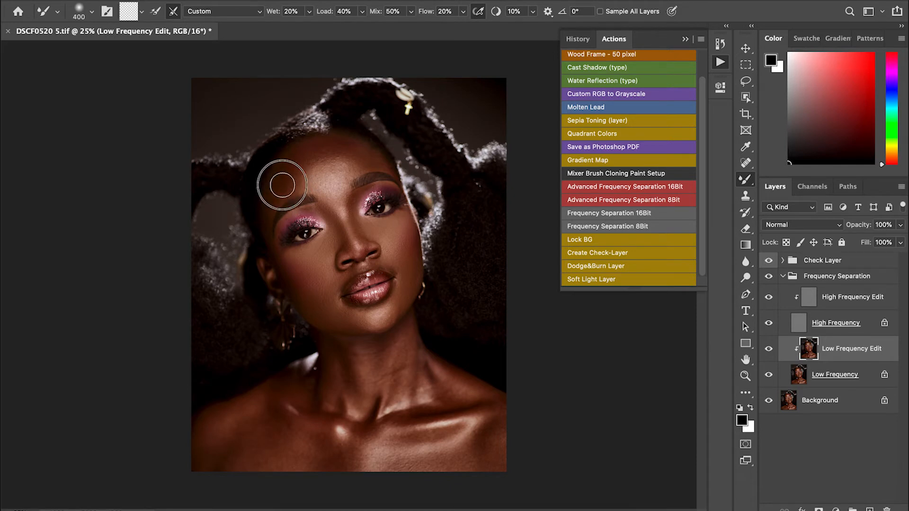
{"action": "key", "text": "bracketright"}
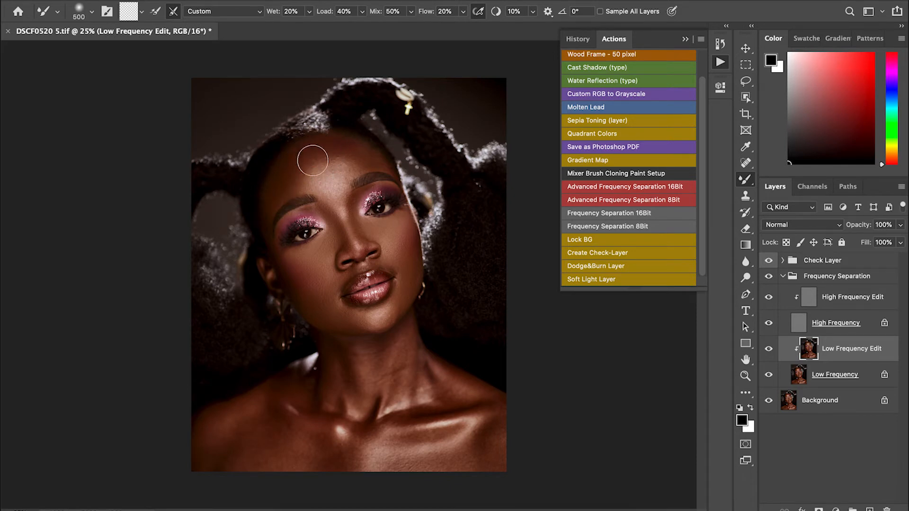
{"action": "key", "text": "bracketleft"}
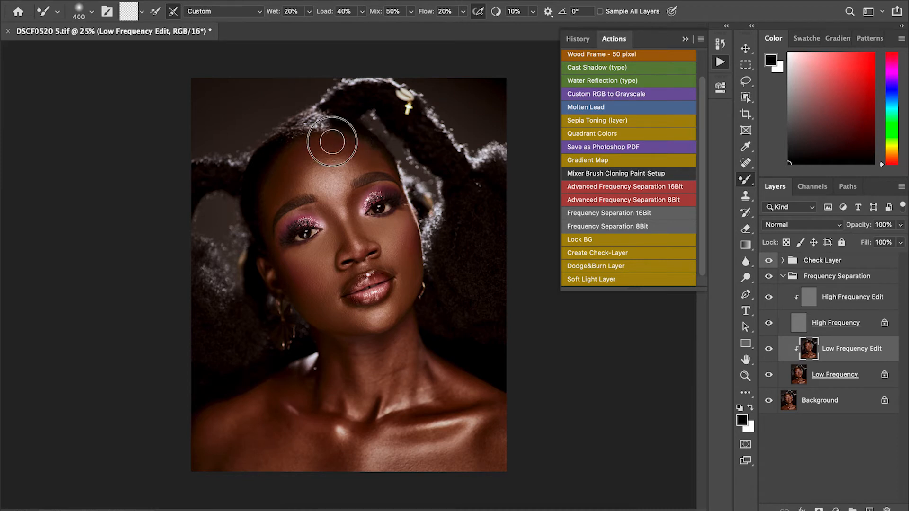
{"action": "key", "text": "bracketleft"}
{"action": "key", "text": "bracketleft"}
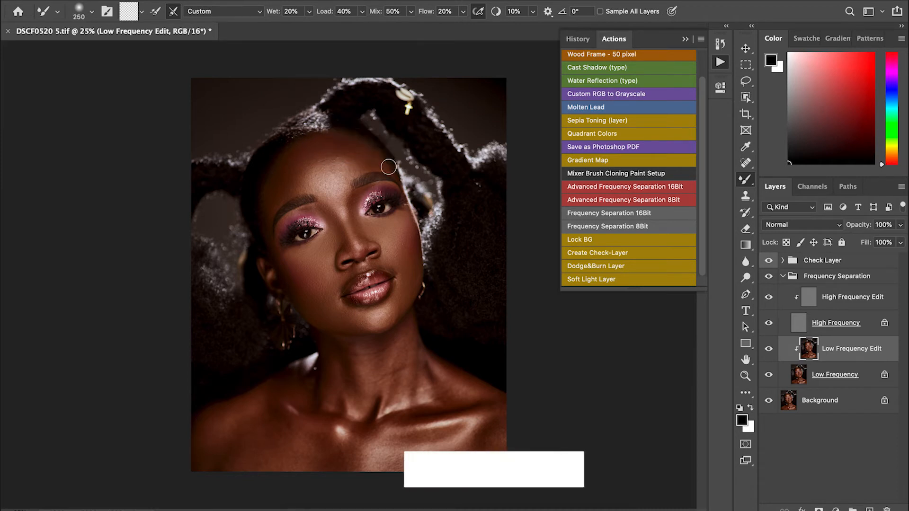
{"action": "key", "text": "bracketright"}
{"action": "key", "text": "bracketright"}
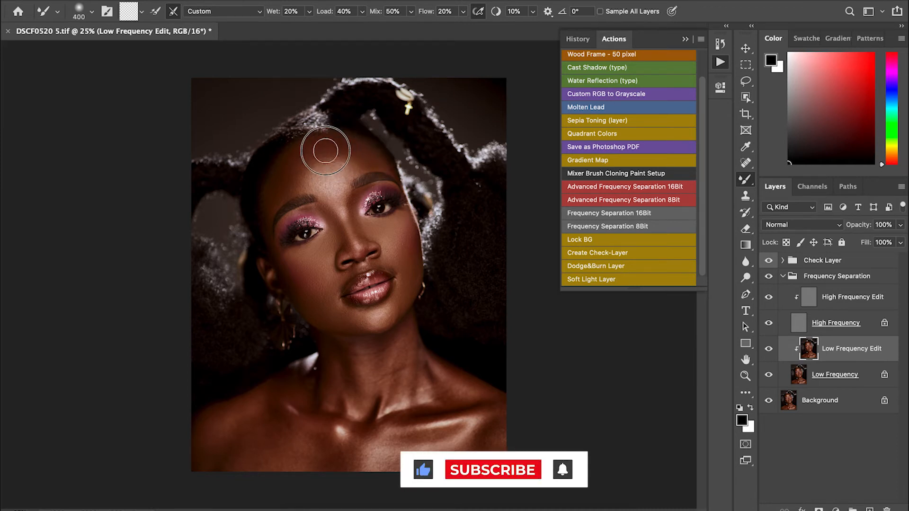
{"action": "key", "text": "bracketleft"}
{"action": "key", "text": "bracketleft"}
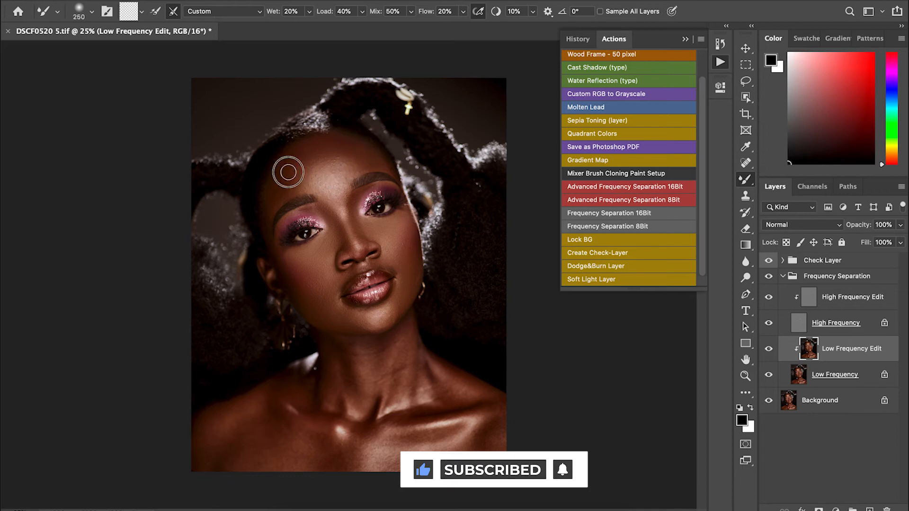
{"action": "key", "text": "bracketleft"}
{"action": "key", "text": "bracketleft"}
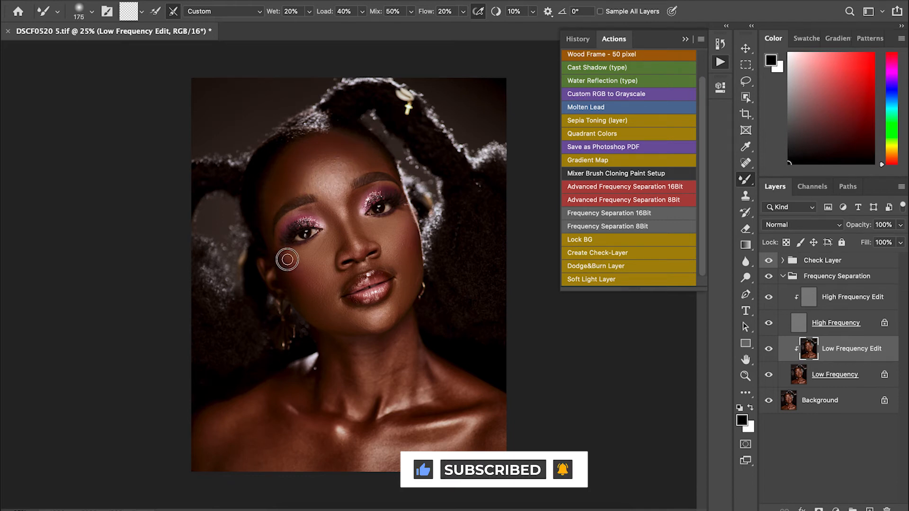
Step: Smooth the under-eye area at 300 px, then the area between the brows and the upper eyelid with a smaller Mixer Brush
{"action": "key", "text": "bracketright"}
{"action": "key", "text": "bracketright"}
{"action": "key", "text": "bracketright"}
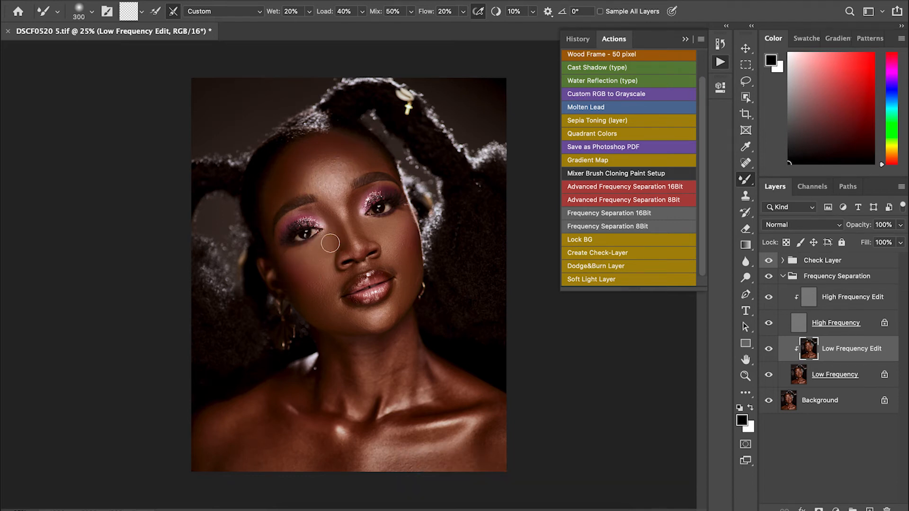
{"action": "key", "text": "bracketleft"}
{"action": "key", "text": "bracketleft"}
{"action": "key", "text": "bracketleft"}
{"action": "mouse_move", "coordinate": [346, 198]}
{"action": "left_mouse_down"}
{"action": "mouse_move", "coordinate": [347, 223]}
{"action": "mouse_move", "coordinate": [353, 194]}
{"action": "mouse_move", "coordinate": [371, 191]}
{"action": "left_mouse_up"}
{"action": "key", "text": "bracketleft"}
{"action": "key", "text": "bracketleft"}
{"action": "left_click_drag", "start_coordinate": [304, 216], "coordinate": [293, 214]}
{"action": "key", "text": "bracketright"}
Step: Blend the skin tones on the chin and around the mouth with the Mixer Brush, enlarging it from 90 to 150 px
{"action": "key", "text": "ctrl+plus"}
{"action": "key", "text": "ctrl+plus"}
{"action": "key", "text": "ctrl+plus"}
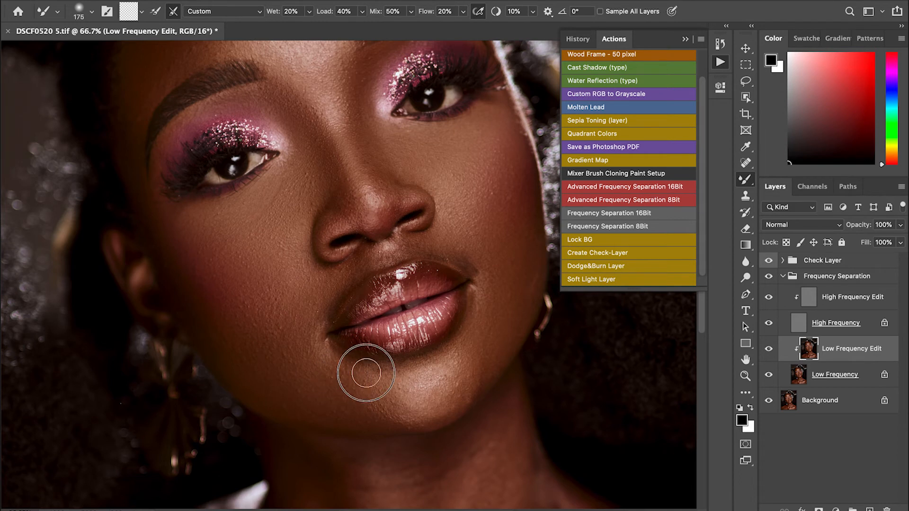
{"action": "key", "text": "bracketleft"}
{"action": "key", "text": "bracketleft"}
{"action": "key", "text": "bracketleft"}
{"action": "key", "text": "bracketleft"}
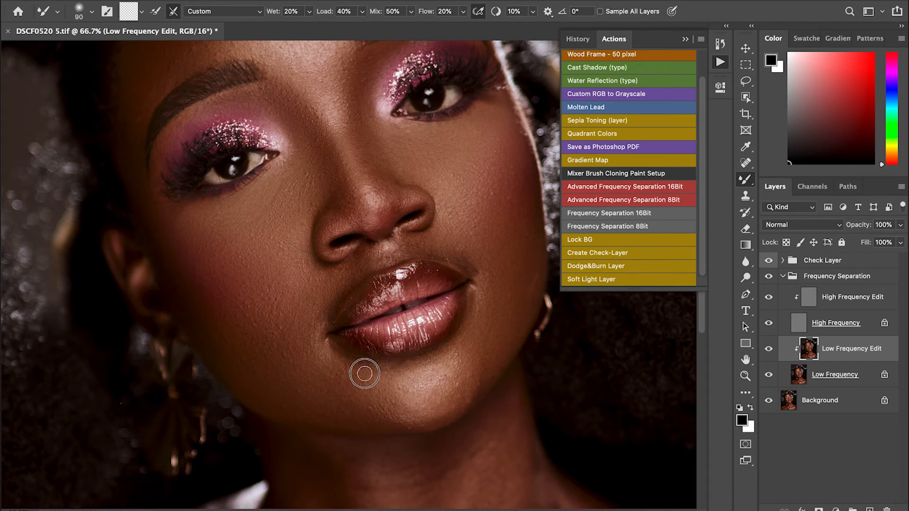
{"action": "mouse_move", "coordinate": [383, 377]}
{"action": "left_mouse_down"}
{"action": "mouse_move", "coordinate": [416, 355]}
{"action": "mouse_move", "coordinate": [399, 365]}
{"action": "mouse_move", "coordinate": [452, 348]}
{"action": "left_mouse_up"}
{"action": "key", "text": "bracketright"}
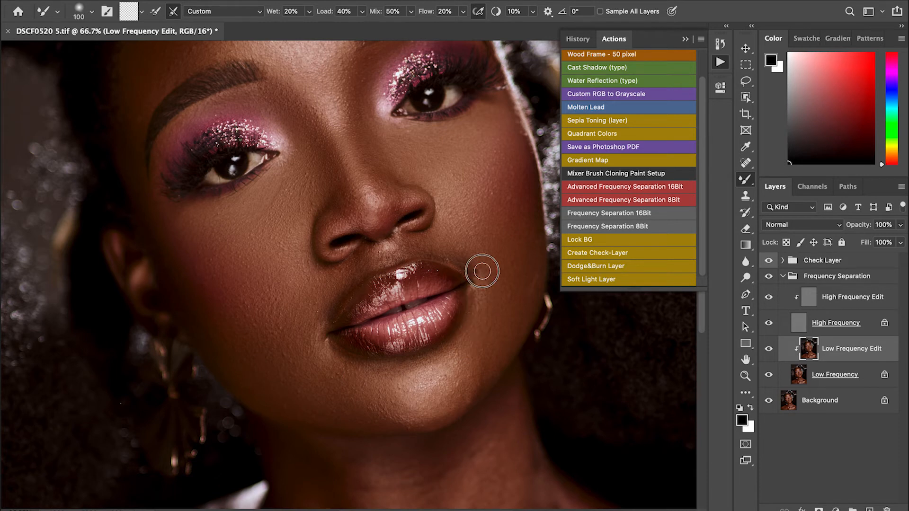
{"action": "key", "text": "bracketright"}
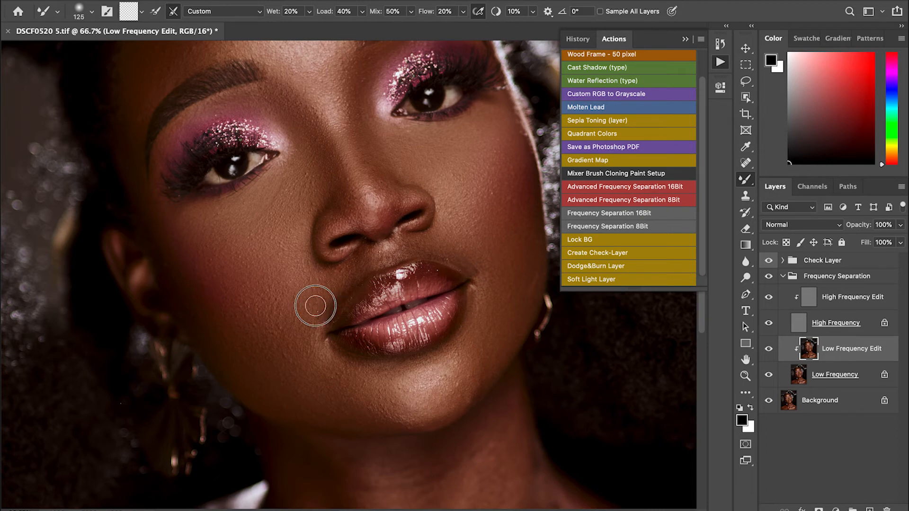
{"action": "key", "text": "bracketright"}
Step: Set up the Clone Stamp at 50% opacity on the High Frequency Edit layer for close-up work at the mouth corner
{"action": "left_click", "coordinate": [842, 303]}
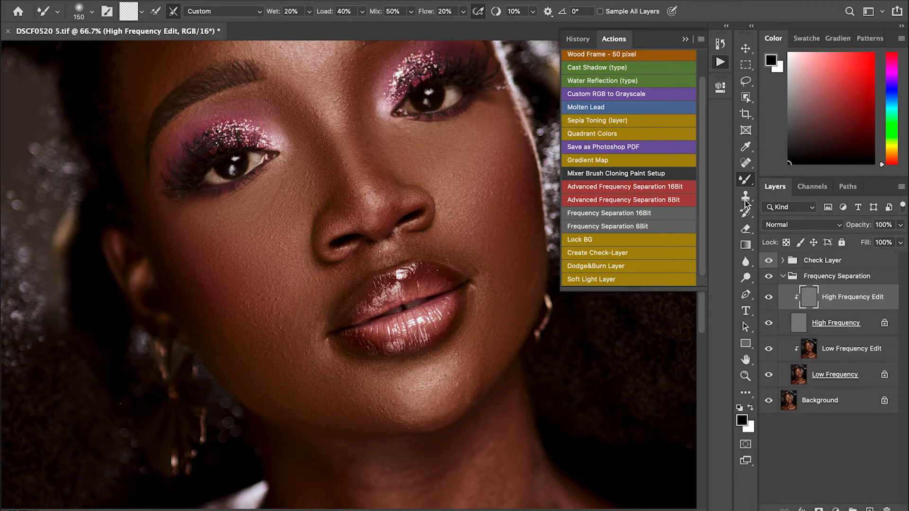
{"action": "key", "text": "s"}
{"action": "key", "text": "super+plus"}
{"action": "key", "text": "super+plus"}
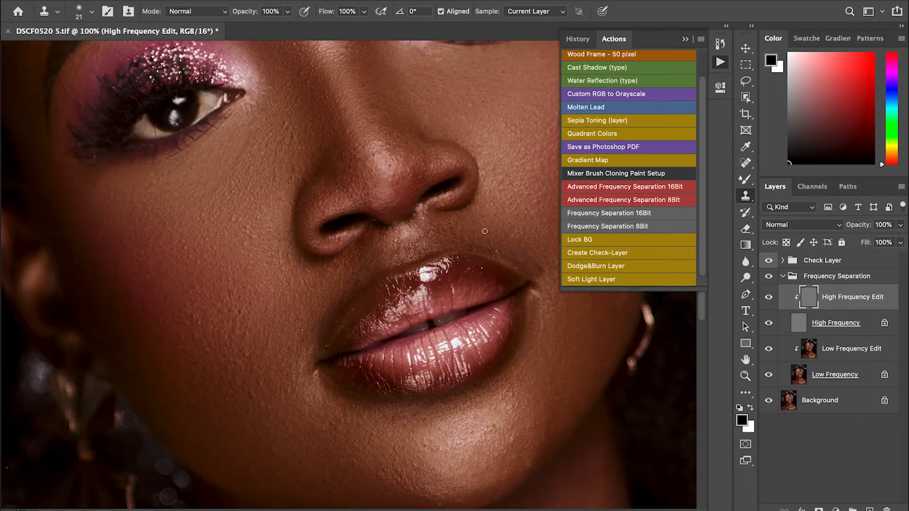
{"action": "mouse_move", "coordinate": [480, 307]}
{"action": "left_mouse_down"}
{"action": "mouse_move", "coordinate": [164, 278]}
{"action": "mouse_move", "coordinate": [178, 268]}
{"action": "mouse_move", "coordinate": [65, 253]}
{"action": "left_mouse_up"}
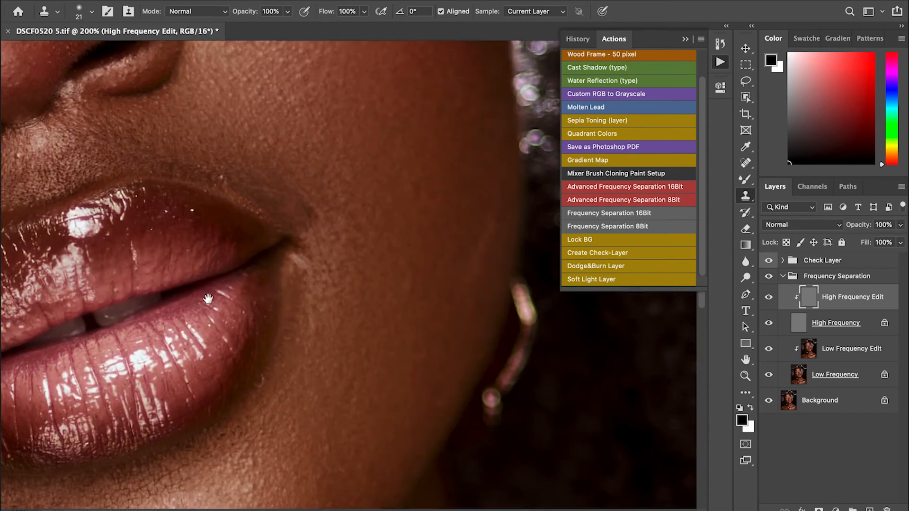
{"action": "left_click", "coordinate": [288, 12]}
{"action": "left_click_drag", "start_coordinate": [290, 25], "coordinate": [242, 27]}
{"action": "type", "text": "50"}
{"action": "key", "text": "Return"}
Step: Clone clean skin texture over the crease at the mouth corner and enlarge the Clone Stamp to 40 px
{"action": "left_click", "coordinate": [351, 172]}
{"action": "left_click", "coordinate": [549, 175]}
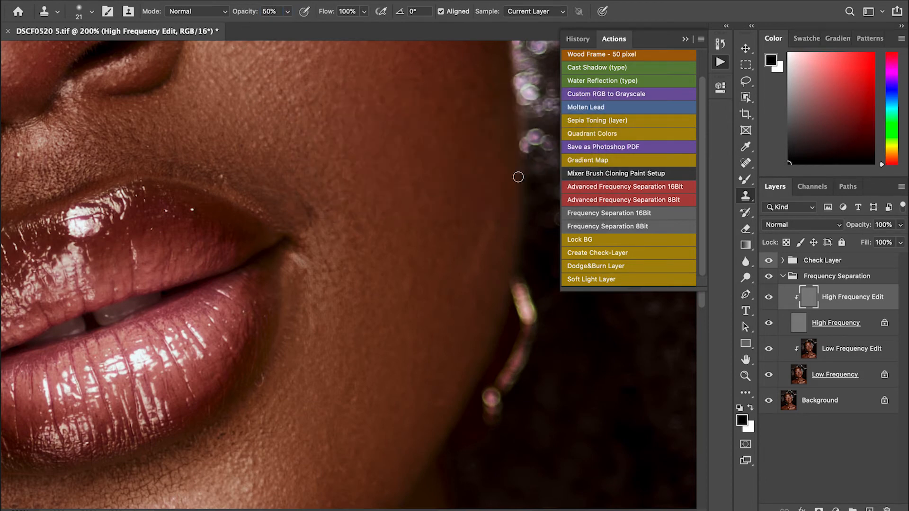
{"action": "left_click", "coordinate": [343, 209], "text": "alt"}
{"action": "mouse_move", "coordinate": [313, 233]}
{"action": "left_mouse_down"}
{"action": "mouse_move", "coordinate": [307, 217]}
{"action": "mouse_move", "coordinate": [333, 209]}
{"action": "left_mouse_up"}
{"action": "key", "text": "bracketright"}
{"action": "key", "text": "bracketright"}
{"action": "key", "text": "bracketright"}
{"action": "key", "text": "bracketright"}
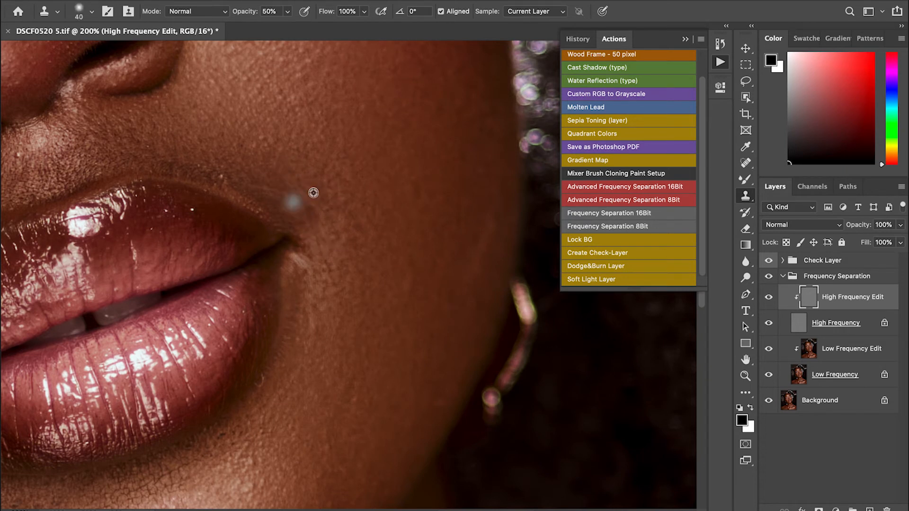
Step: Even out the skin texture above the upper lip and beside the mouth corner with freshly sampled Clone Stamp strokes
{"action": "left_click_drag", "start_coordinate": [306, 196], "coordinate": [254, 184]}
{"action": "left_click", "coordinate": [287, 155], "text": "alt"}
{"action": "left_click_drag", "start_coordinate": [319, 211], "coordinate": [310, 211]}
{"action": "left_click", "coordinate": [371, 161], "text": "alt"}
{"action": "left_click_drag", "start_coordinate": [403, 286], "coordinate": [372, 297]}
{"action": "left_click", "coordinate": [352, 303], "text": "alt"}
{"action": "left_click_drag", "start_coordinate": [327, 260], "coordinate": [325, 261]}
{"action": "left_click", "coordinate": [358, 247], "text": "alt"}
{"action": "left_click", "coordinate": [358, 236], "text": "alt"}
{"action": "mouse_move", "coordinate": [339, 243]}
{"action": "left_mouse_down"}
{"action": "mouse_move", "coordinate": [317, 233]}
{"action": "mouse_move", "coordinate": [317, 212]}
{"action": "left_mouse_up"}
Step: Compare the whole portrait with the Frequency Separation group hidden and shown
{"action": "key", "text": "ctrl+minus"}
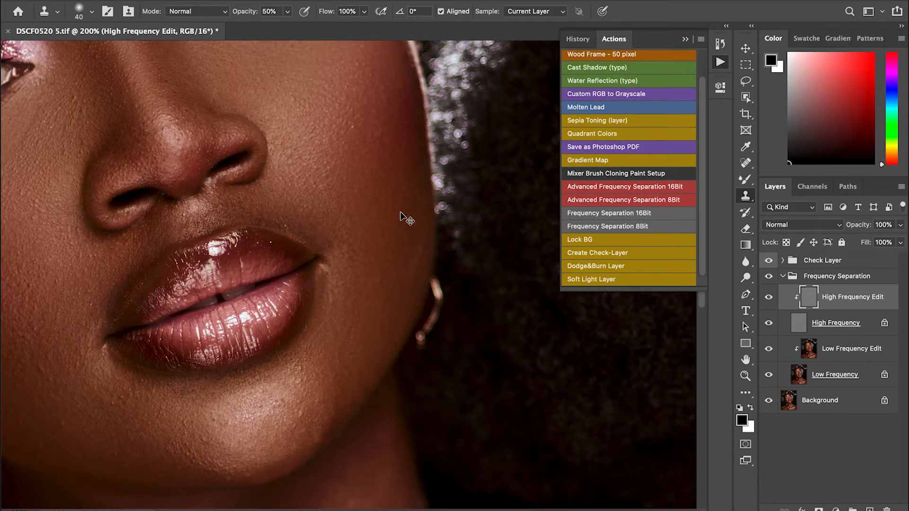
{"action": "key", "text": "ctrl+minus"}
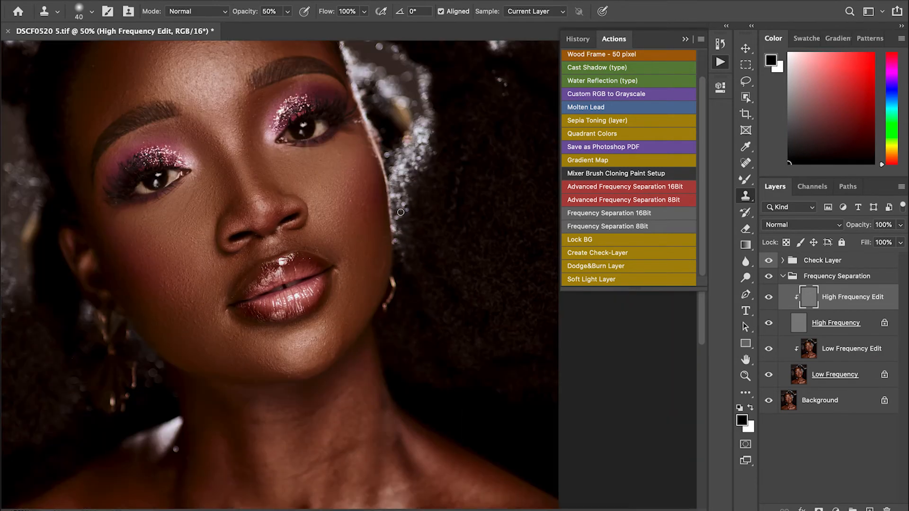
{"action": "left_click", "coordinate": [769, 276]}
{"action": "left_click", "coordinate": [770, 278]}
{"action": "key", "text": "ctrl+minus"}
{"action": "key", "text": "ctrl+minus"}
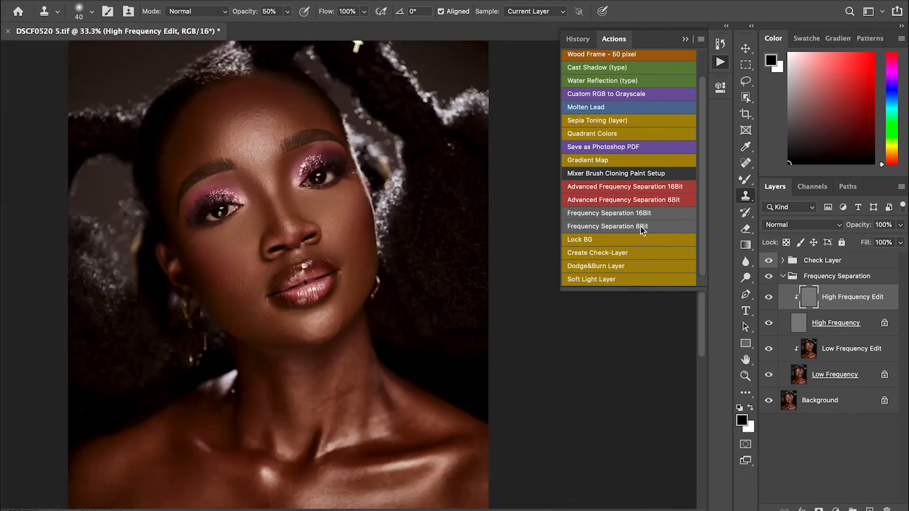
{"action": "left_click", "coordinate": [769, 277]}
{"action": "left_click", "coordinate": [769, 278]}
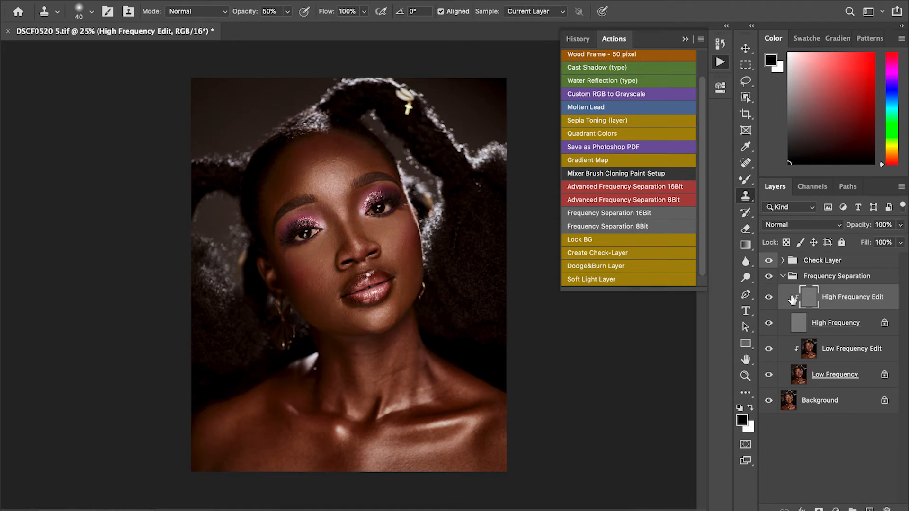
Step: Blend the tones of the jaw and both cheeks on the Low Frequency Edit layer with the Mixer Brush, enlarging it to 400 px
{"action": "left_click", "coordinate": [827, 359]}
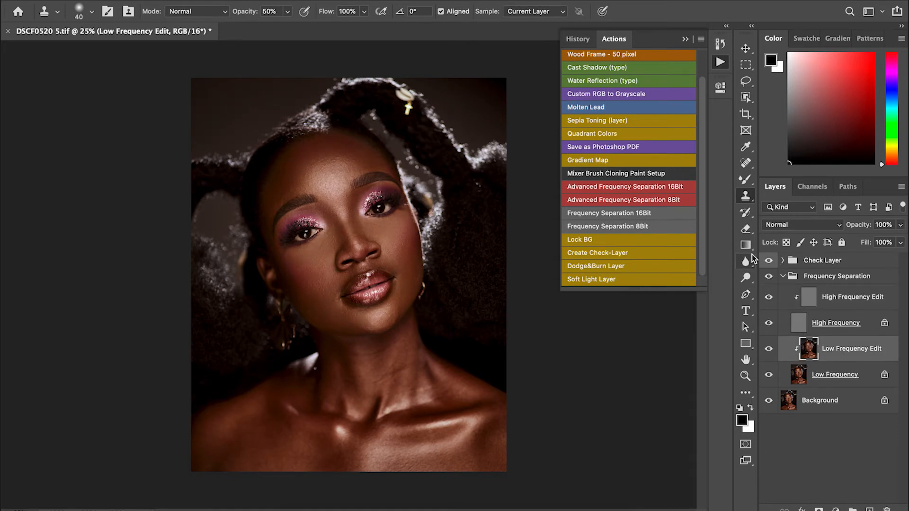
{"action": "left_click", "coordinate": [748, 180]}
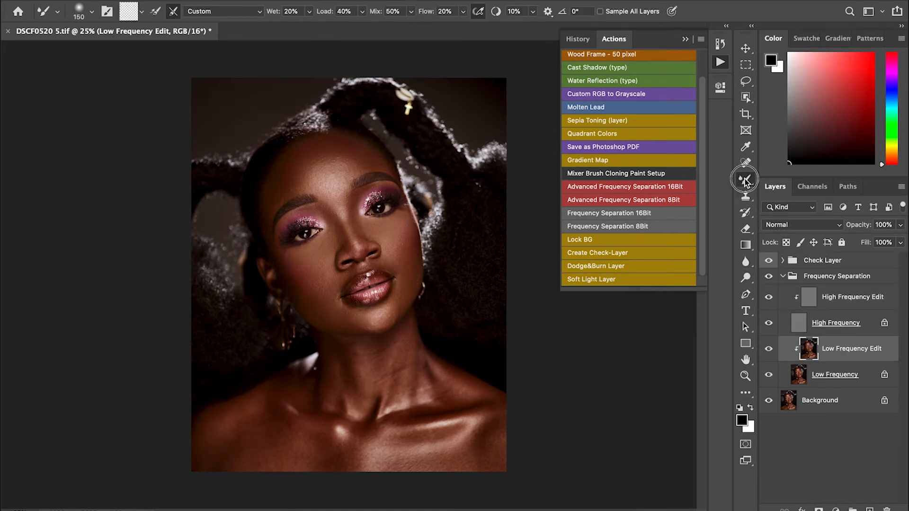
{"action": "mouse_move", "coordinate": [343, 315]}
{"action": "left_mouse_down"}
{"action": "mouse_move", "coordinate": [336, 308]}
{"action": "mouse_move", "coordinate": [378, 327]}
{"action": "mouse_move", "coordinate": [396, 300]}
{"action": "mouse_move", "coordinate": [397, 310]}
{"action": "mouse_move", "coordinate": [353, 317]}
{"action": "left_mouse_up"}
{"action": "mouse_move", "coordinate": [311, 287]}
{"action": "left_mouse_down"}
{"action": "mouse_move", "coordinate": [332, 293]}
{"action": "mouse_move", "coordinate": [324, 264]}
{"action": "left_mouse_up"}
{"action": "left_click_drag", "start_coordinate": [410, 249], "coordinate": [408, 240]}
{"action": "key", "text": "bracketright"}
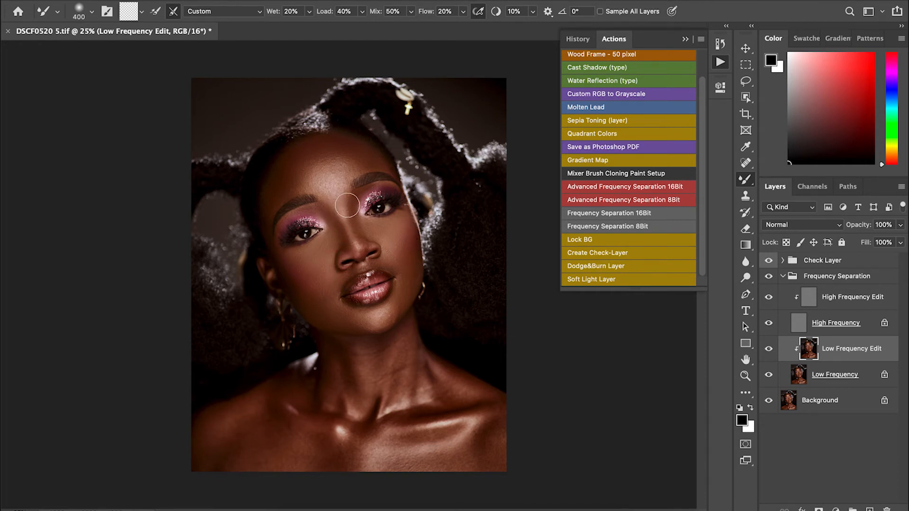
{"action": "key", "text": "bracketleft"}
{"action": "key", "text": "bracketleft"}
{"action": "key", "text": "bracketleft"}
{"action": "key", "text": "bracketright"}
Step: Smooth the tones across the shoulders, chest and below the collarbones with the Mixer Brush at 600 px
{"action": "key", "text": "ctrl+minus"}
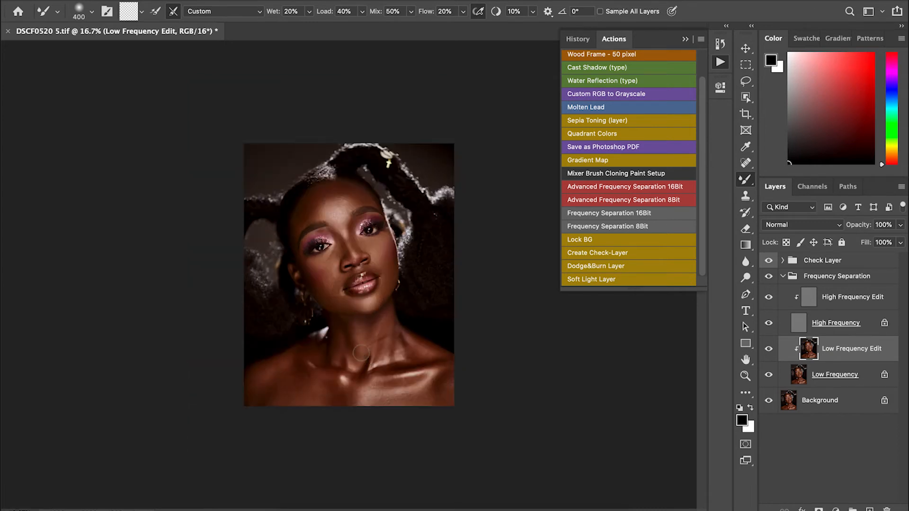
{"action": "key", "text": "bracketright"}
{"action": "key", "text": "bracketleft"}
{"action": "mouse_move", "coordinate": [267, 397]}
{"action": "left_mouse_down"}
{"action": "mouse_move", "coordinate": [258, 406]}
{"action": "mouse_move", "coordinate": [270, 385]}
{"action": "mouse_move", "coordinate": [260, 411]}
{"action": "left_mouse_up"}
{"action": "mouse_move", "coordinate": [277, 392]}
{"action": "left_mouse_down"}
{"action": "mouse_move", "coordinate": [265, 375]}
{"action": "mouse_move", "coordinate": [295, 381]}
{"action": "mouse_move", "coordinate": [298, 396]}
{"action": "mouse_move", "coordinate": [290, 381]}
{"action": "mouse_move", "coordinate": [290, 391]}
{"action": "mouse_move", "coordinate": [329, 392]}
{"action": "mouse_move", "coordinate": [322, 386]}
{"action": "mouse_move", "coordinate": [347, 407]}
{"action": "mouse_move", "coordinate": [349, 397]}
{"action": "mouse_move", "coordinate": [366, 407]}
{"action": "left_mouse_up"}
{"action": "mouse_move", "coordinate": [378, 406]}
{"action": "left_mouse_down"}
{"action": "mouse_move", "coordinate": [382, 395]}
{"action": "mouse_move", "coordinate": [379, 404]}
{"action": "mouse_move", "coordinate": [439, 395]}
{"action": "mouse_move", "coordinate": [448, 375]}
{"action": "left_mouse_up"}
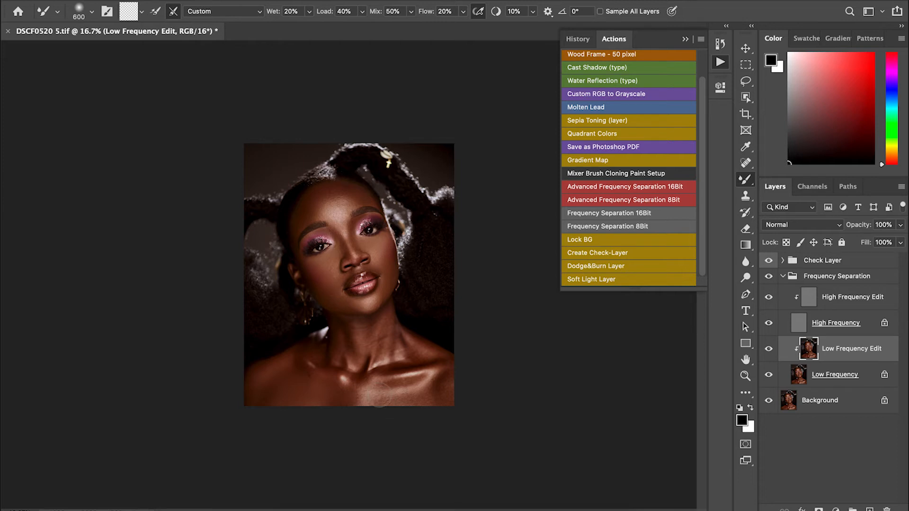
{"action": "mouse_move", "coordinate": [375, 412]}
{"action": "left_mouse_down"}
{"action": "mouse_move", "coordinate": [358, 405]}
{"action": "mouse_move", "coordinate": [423, 400]}
{"action": "mouse_move", "coordinate": [443, 378]}
{"action": "left_mouse_up"}
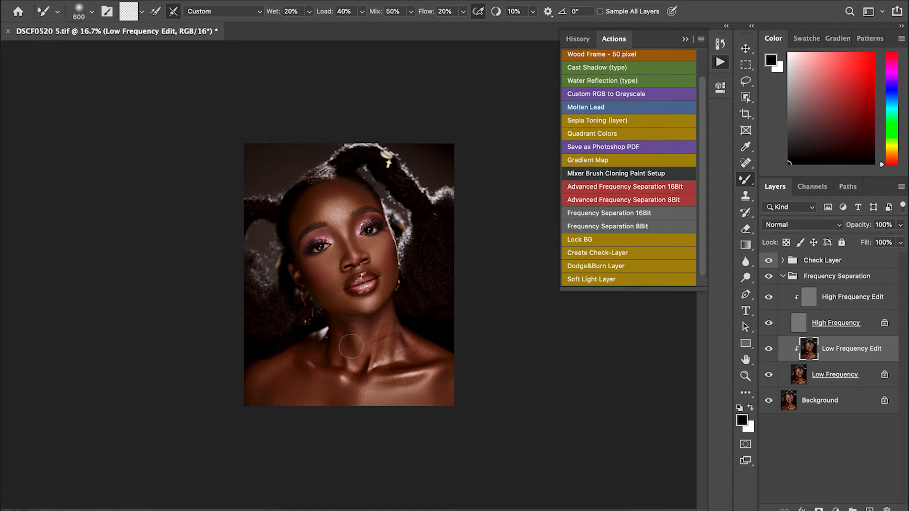
Step: Even out the neck shadows and the collarbone area with the Mixer Brush, reducing it from 1200 to 600 px
{"action": "mouse_move", "coordinate": [354, 347]}
{"action": "left_mouse_down"}
{"action": "mouse_move", "coordinate": [345, 331]}
{"action": "mouse_move", "coordinate": [348, 348]}
{"action": "mouse_move", "coordinate": [354, 335]}
{"action": "mouse_move", "coordinate": [363, 353]}
{"action": "left_mouse_up"}
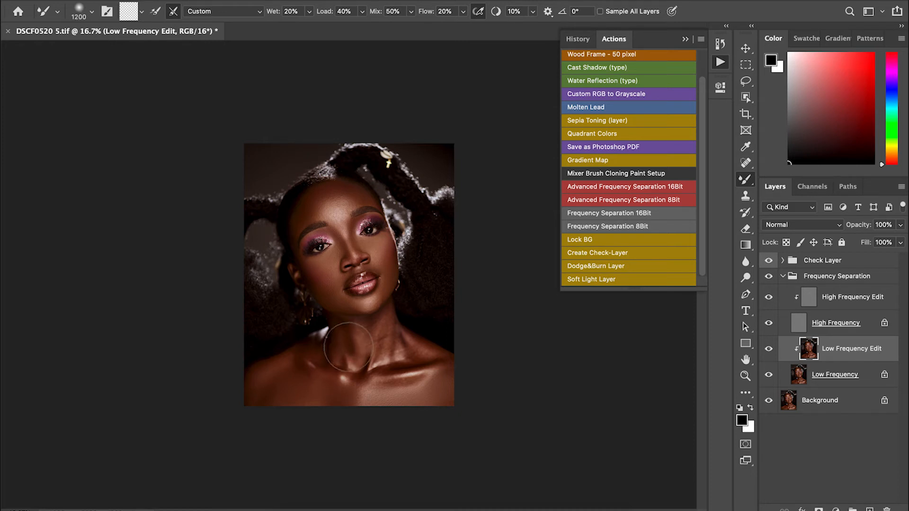
{"action": "key", "text": "bracketleft"}
{"action": "key", "text": "bracketleft"}
{"action": "key", "text": "bracketleft"}
{"action": "key", "text": "bracketleft"}
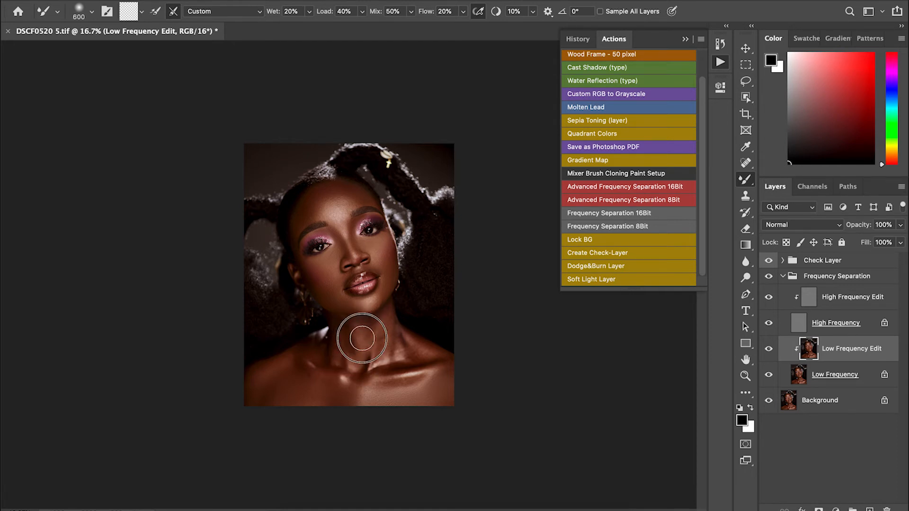
{"action": "mouse_move", "coordinate": [368, 334]}
{"action": "left_mouse_down"}
{"action": "mouse_move", "coordinate": [377, 354]}
{"action": "mouse_move", "coordinate": [384, 322]}
{"action": "mouse_move", "coordinate": [385, 346]}
{"action": "left_mouse_up"}
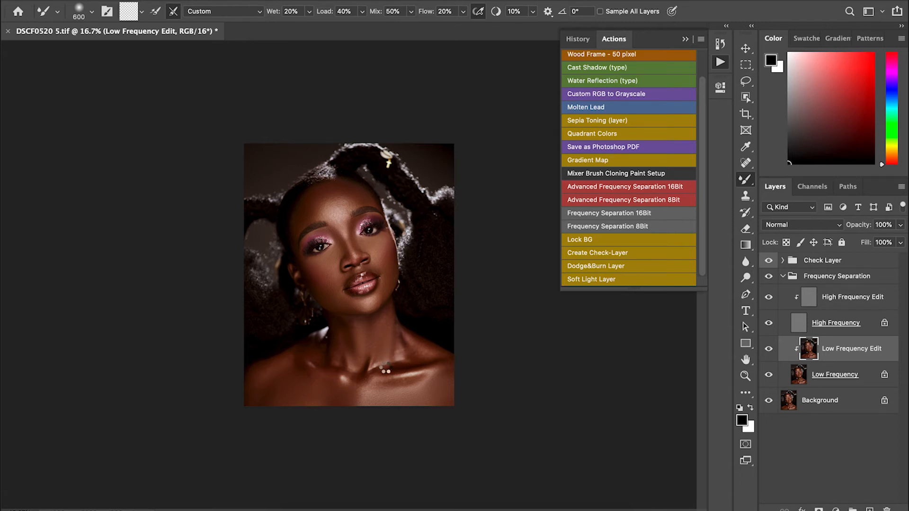
{"action": "mouse_move", "coordinate": [401, 357]}
{"action": "left_mouse_down"}
{"action": "mouse_move", "coordinate": [396, 345]}
{"action": "mouse_move", "coordinate": [424, 348]}
{"action": "mouse_move", "coordinate": [408, 351]}
{"action": "mouse_move", "coordinate": [422, 354]}
{"action": "mouse_move", "coordinate": [430, 383]}
{"action": "left_mouse_up"}
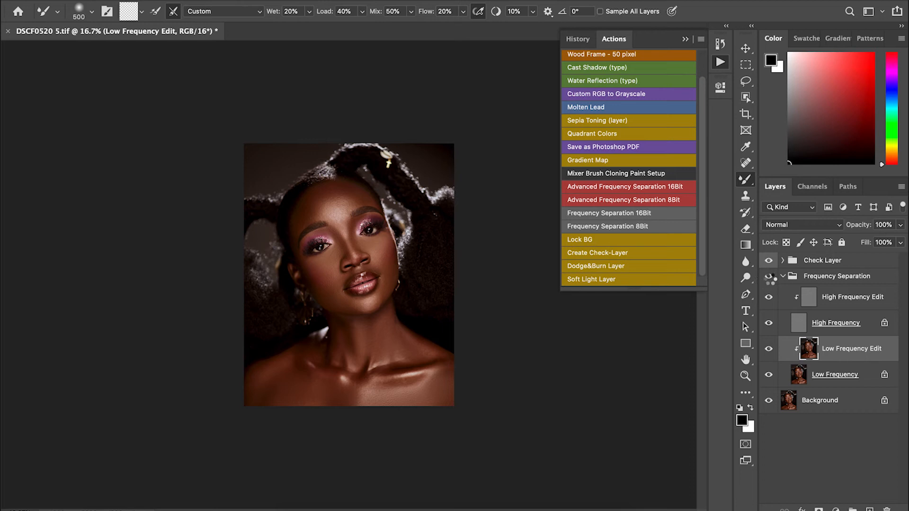
Step: Check the smoothed neck and shoulders by toggling the visibility of the Frequency Separation group
{"action": "left_click", "coordinate": [768, 277]}
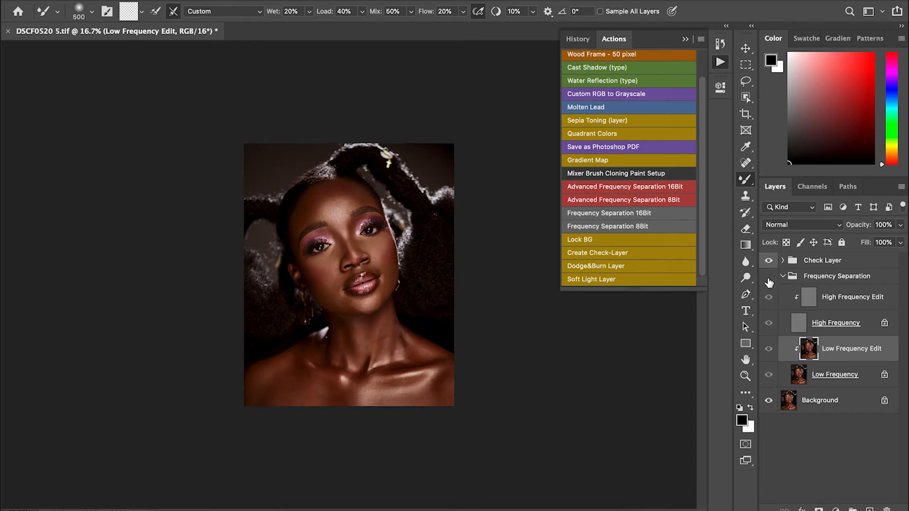
{"action": "left_click", "coordinate": [768, 277]}
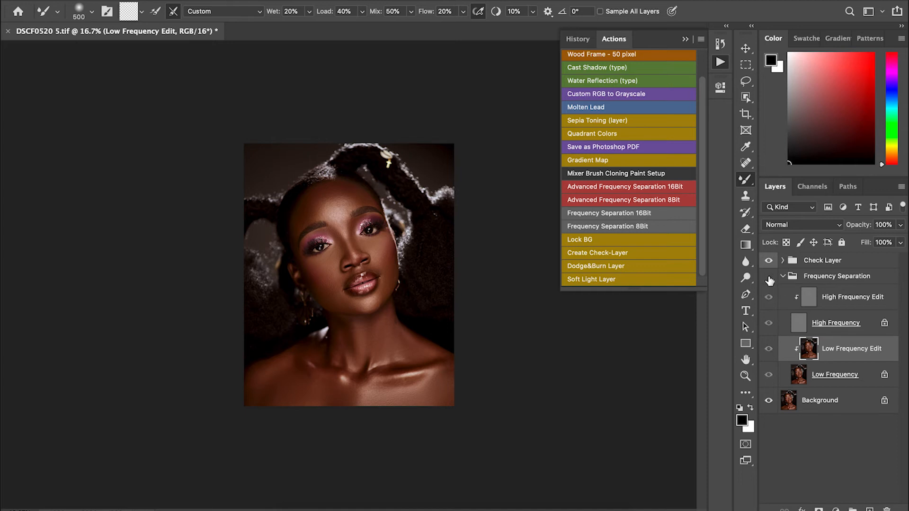
{"action": "left_click", "coordinate": [769, 280]}
{"action": "left_click", "coordinate": [769, 278]}
Step: Blend the remaining tones on the neck and forehead at 500 px and collapse the Frequency Separation group
{"action": "mouse_move", "coordinate": [347, 343]}
{"action": "left_mouse_down"}
{"action": "mouse_move", "coordinate": [340, 335]}
{"action": "mouse_move", "coordinate": [337, 362]}
{"action": "mouse_move", "coordinate": [308, 369]}
{"action": "mouse_move", "coordinate": [292, 362]}
{"action": "mouse_move", "coordinate": [328, 345]}
{"action": "mouse_move", "coordinate": [346, 369]}
{"action": "mouse_move", "coordinate": [339, 325]}
{"action": "mouse_move", "coordinate": [361, 346]}
{"action": "mouse_move", "coordinate": [349, 325]}
{"action": "mouse_move", "coordinate": [377, 334]}
{"action": "mouse_move", "coordinate": [386, 316]}
{"action": "mouse_move", "coordinate": [389, 361]}
{"action": "left_mouse_up"}
{"action": "left_click_drag", "start_coordinate": [317, 216], "coordinate": [331, 202]}
{"action": "left_click", "coordinate": [793, 281]}
{"action": "left_click", "coordinate": [782, 277]}
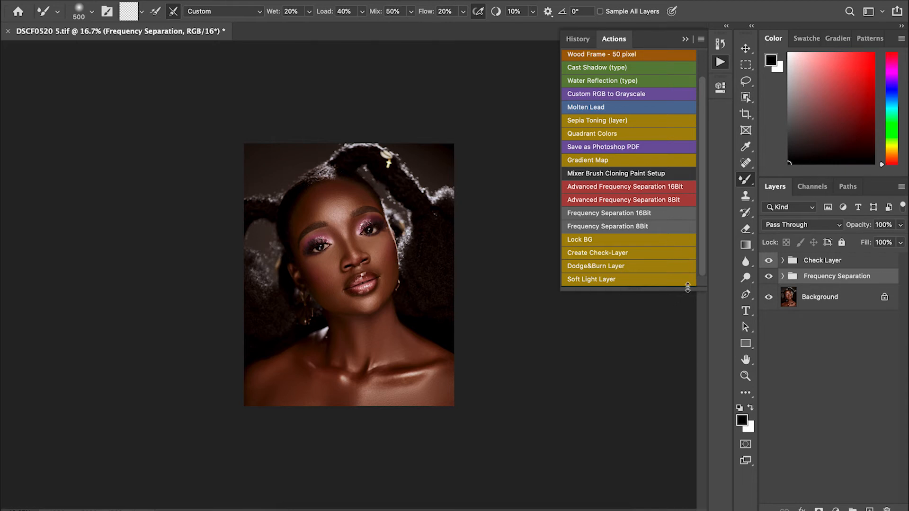
Step: Create a Dodge&Burn layer above the Frequency Separation group with the recorded action and set up the Brush Tool at 2% flow
{"action": "left_click", "coordinate": [702, 261]}
{"action": "key", "text": "super+plus"}
{"action": "key", "text": "super+plus"}
{"action": "key", "text": "super+plus"}
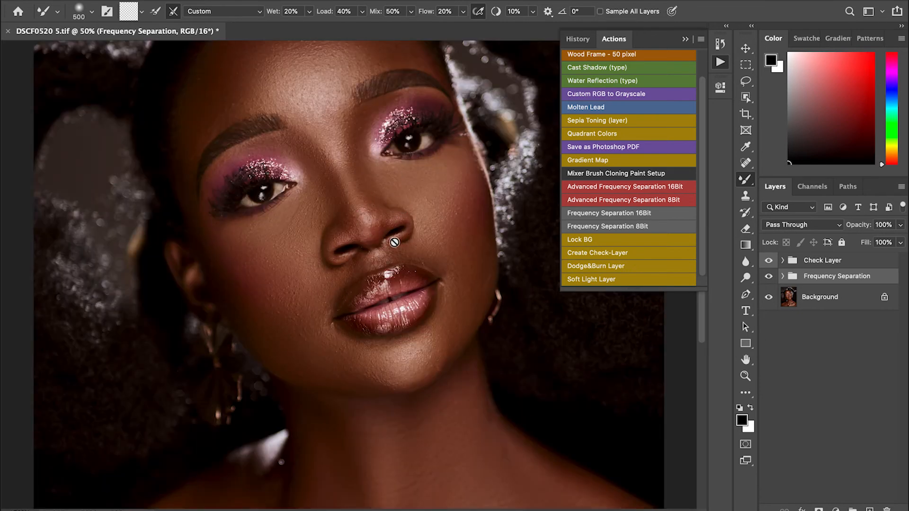
{"action": "left_click", "coordinate": [636, 281]}
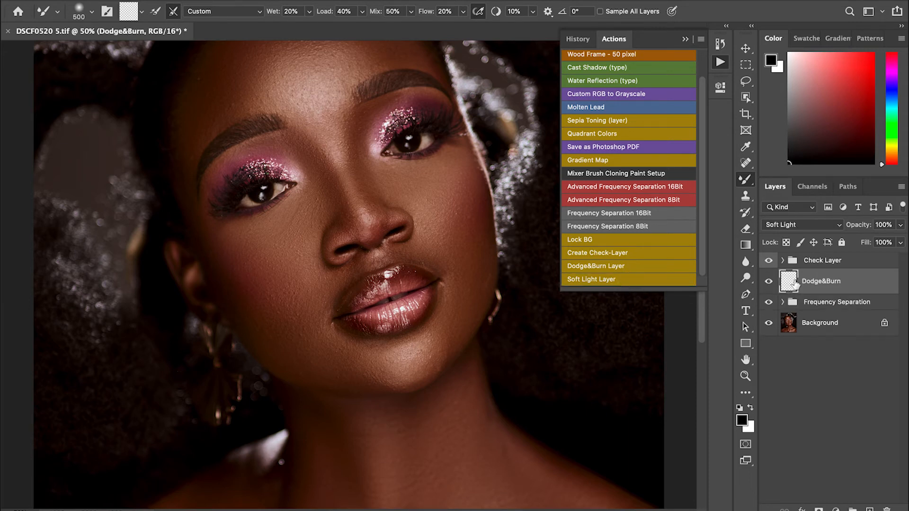
{"action": "right_click", "coordinate": [745, 179]}
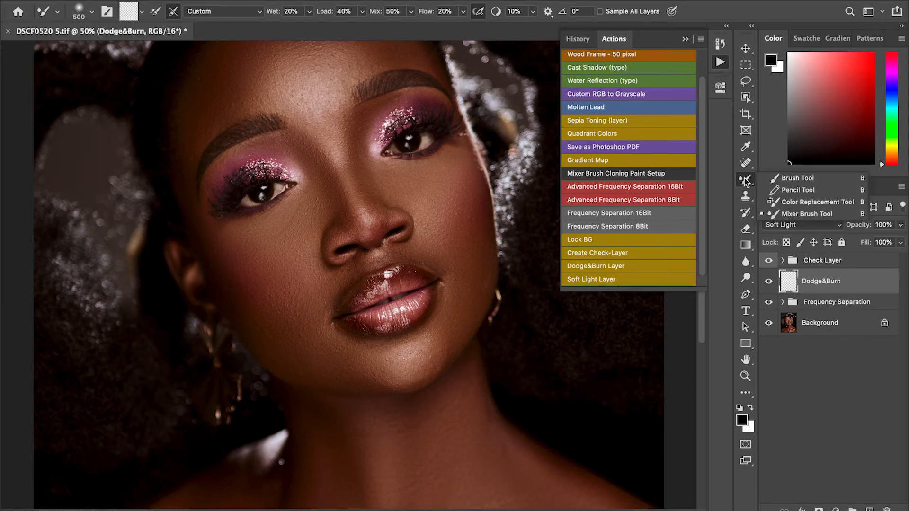
{"action": "left_click", "coordinate": [784, 181]}
{"action": "left_click", "coordinate": [358, 12]}
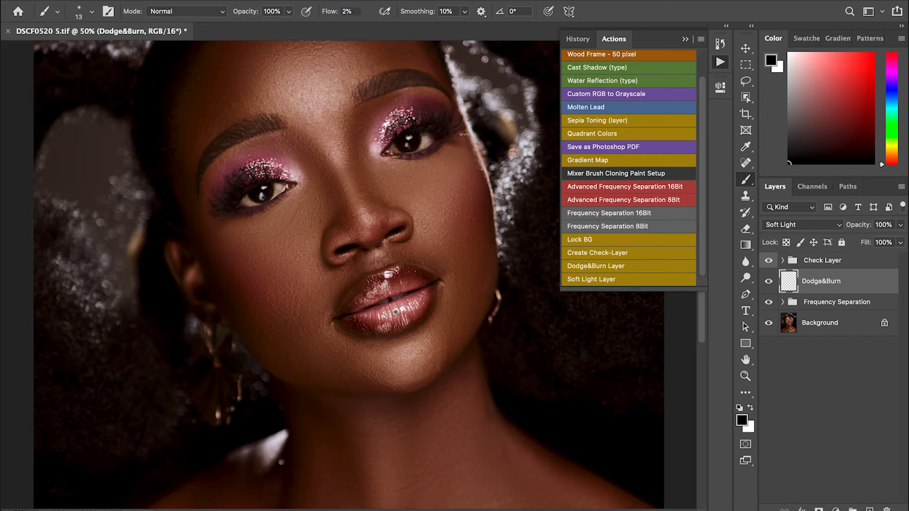
Step: Undo the black stroke on the lips and brighten the lips and both glittered eyelids with white at 150 px
{"action": "left_click_drag", "start_coordinate": [378, 316], "coordinate": [404, 307]}
{"action": "key", "text": "super+z"}
{"action": "left_click", "coordinate": [750, 410]}
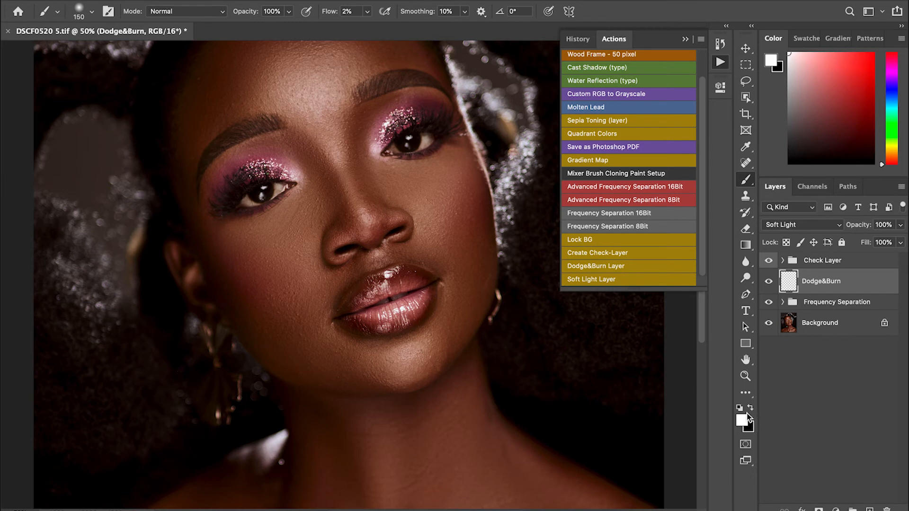
{"action": "mouse_move", "coordinate": [376, 314]}
{"action": "left_mouse_down"}
{"action": "mouse_move", "coordinate": [399, 310]}
{"action": "mouse_move", "coordinate": [382, 315]}
{"action": "mouse_move", "coordinate": [413, 307]}
{"action": "mouse_move", "coordinate": [384, 316]}
{"action": "mouse_move", "coordinate": [366, 298]}
{"action": "mouse_move", "coordinate": [375, 289]}
{"action": "mouse_move", "coordinate": [361, 301]}
{"action": "mouse_move", "coordinate": [389, 287]}
{"action": "left_mouse_up"}
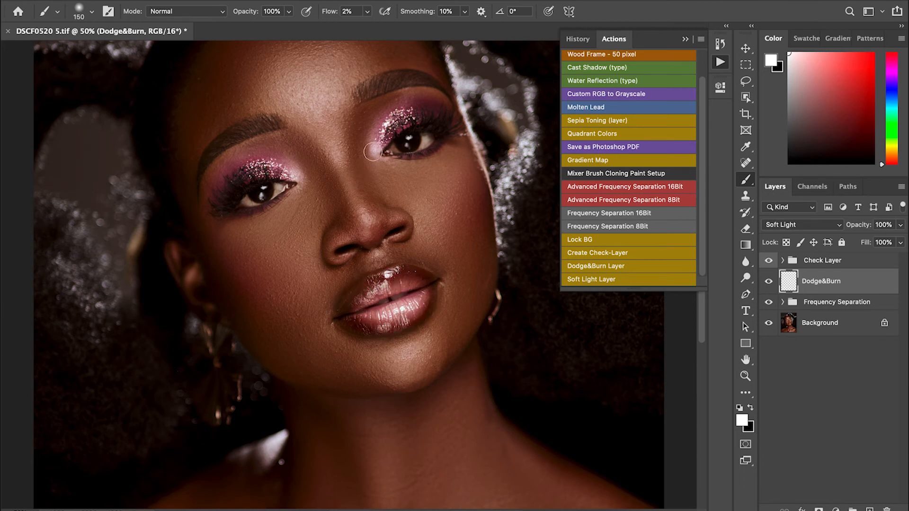
{"action": "mouse_move", "coordinate": [403, 113]}
{"action": "left_mouse_down"}
{"action": "mouse_move", "coordinate": [380, 132]}
{"action": "mouse_move", "coordinate": [398, 113]}
{"action": "left_mouse_up"}
{"action": "mouse_move", "coordinate": [261, 170]}
{"action": "left_mouse_down"}
{"action": "mouse_move", "coordinate": [250, 158]}
{"action": "mouse_move", "coordinate": [289, 177]}
{"action": "mouse_move", "coordinate": [274, 158]}
{"action": "left_mouse_up"}
{"action": "left_click_drag", "start_coordinate": [383, 323], "coordinate": [410, 301]}
Step: Brighten the highlights along the collarbones with a larger white brush of 200 to 400 px
{"action": "key", "text": "super+minus"}
{"action": "key", "text": "super+minus"}
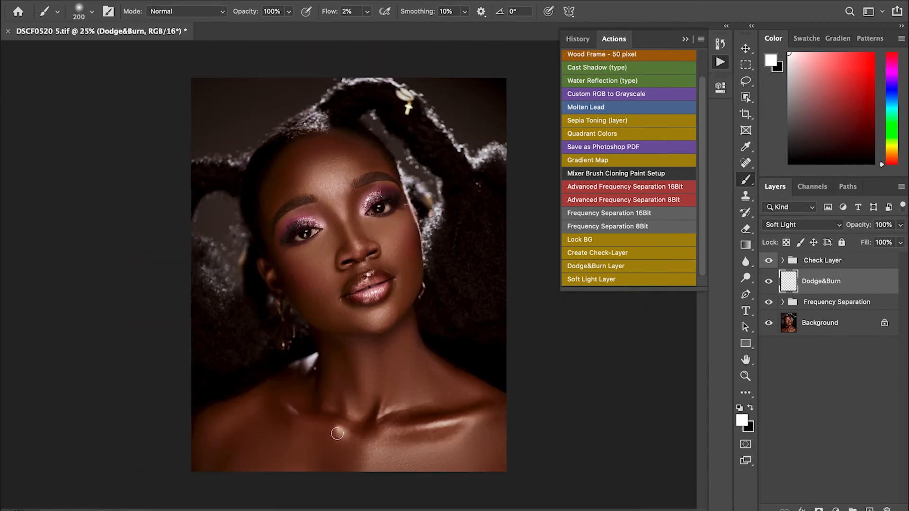
{"action": "key", "text": "bracketleft"}
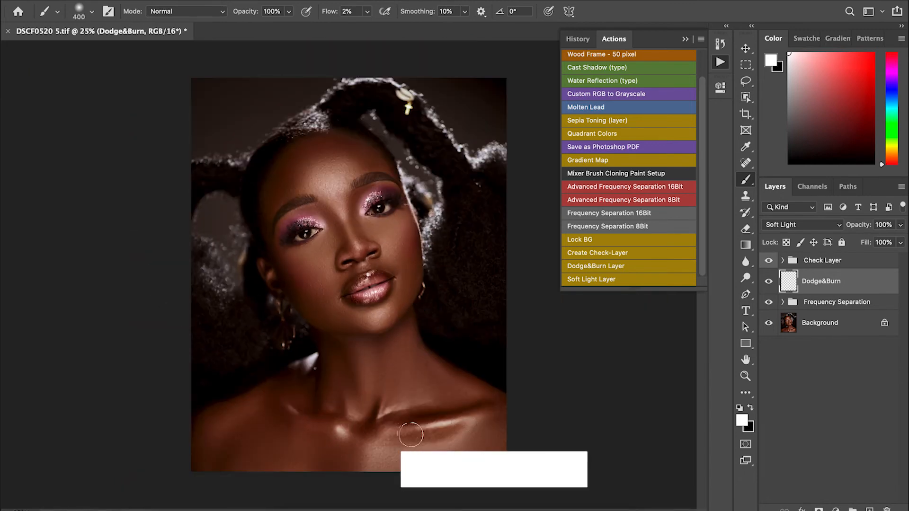
{"action": "mouse_move", "coordinate": [440, 421]}
{"action": "left_mouse_down"}
{"action": "mouse_move", "coordinate": [466, 418]}
{"action": "mouse_move", "coordinate": [367, 437]}
{"action": "mouse_move", "coordinate": [474, 411]}
{"action": "left_mouse_up"}
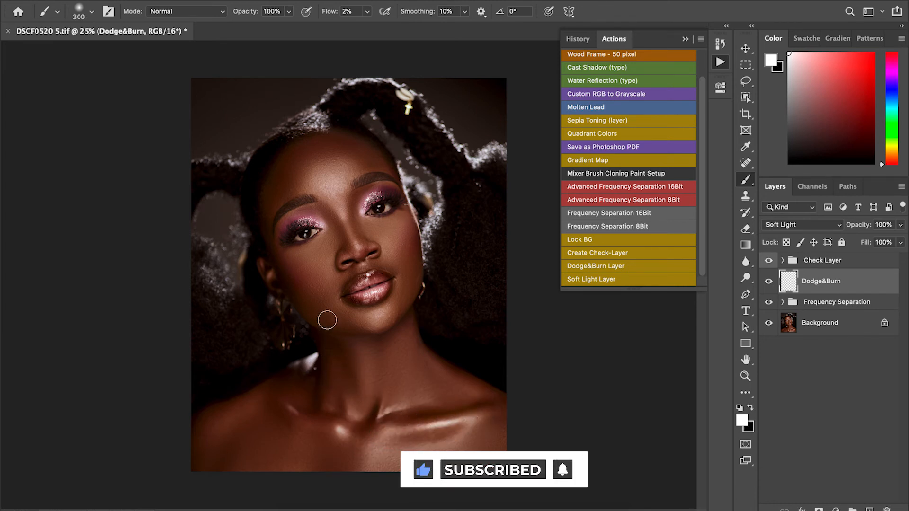
Step: Adjust the brush size to 400 px and lower the brush flow to 1%
{"action": "key", "text": "bracketright"}
{"action": "key", "text": "bracketright"}
{"action": "key", "text": "bracketleft"}
{"action": "key", "text": "bracketleft"}
{"action": "key", "text": "bracketright"}
{"action": "key", "text": "bracketright"}
{"action": "key", "text": "bracketright"}
{"action": "key", "text": "bracketright"}
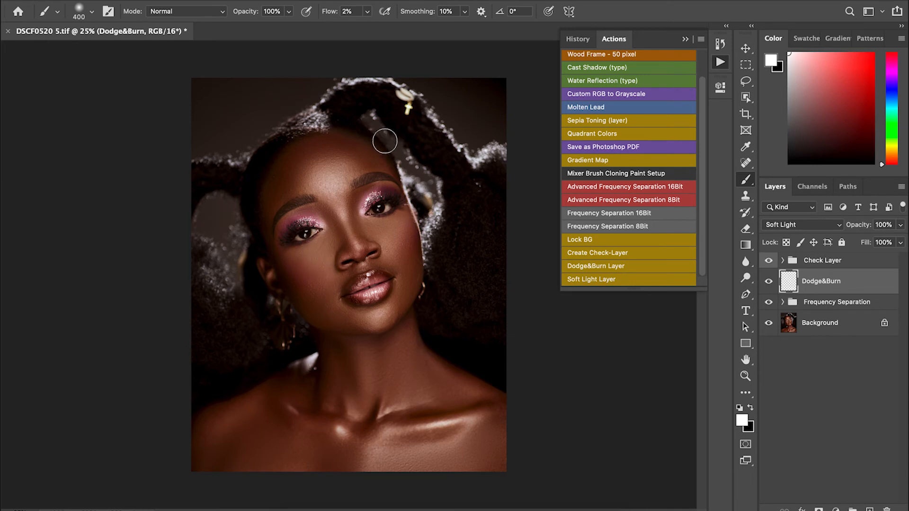
{"action": "left_click", "coordinate": [367, 11]}
{"action": "left_click", "coordinate": [342, 209]}
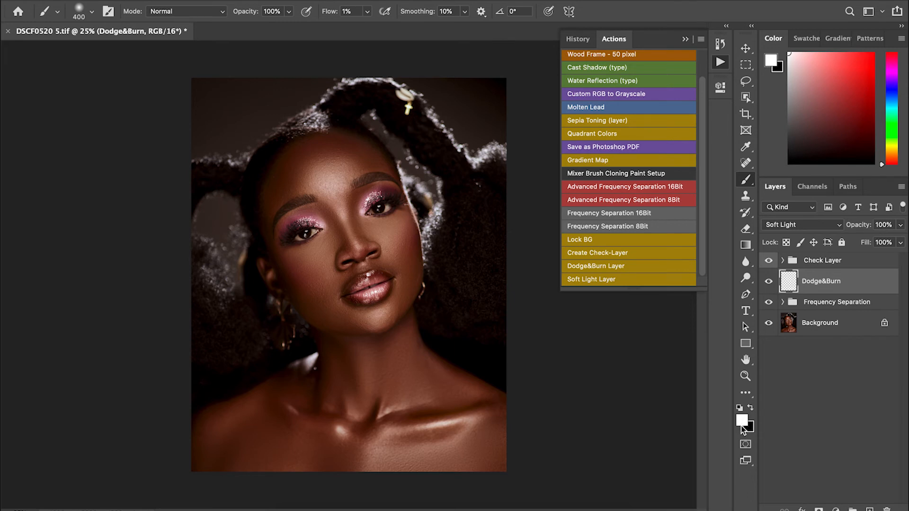
Step: Make black the foreground color and darken the contours of both cheeks on the Dodge&Burn layer
{"action": "key", "text": "x"}
{"action": "key", "text": "x"}
{"action": "key", "text": "x"}
{"action": "key", "text": "x"}
{"action": "key", "text": "x"}
{"action": "key", "text": "x"}
{"action": "key", "text": "x"}
{"action": "key", "text": "x"}
{"action": "key", "text": "x"}
{"action": "key", "text": "x"}
{"action": "key", "text": "x"}
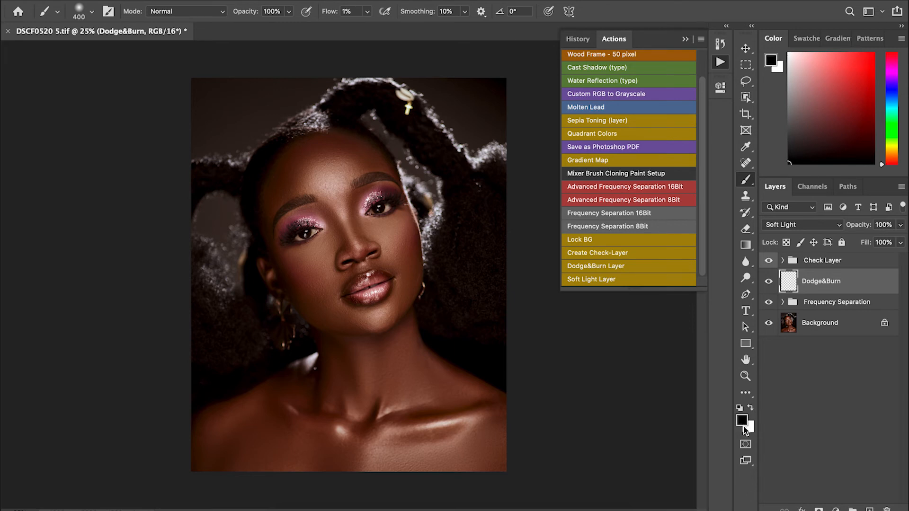
{"action": "key", "text": "x"}
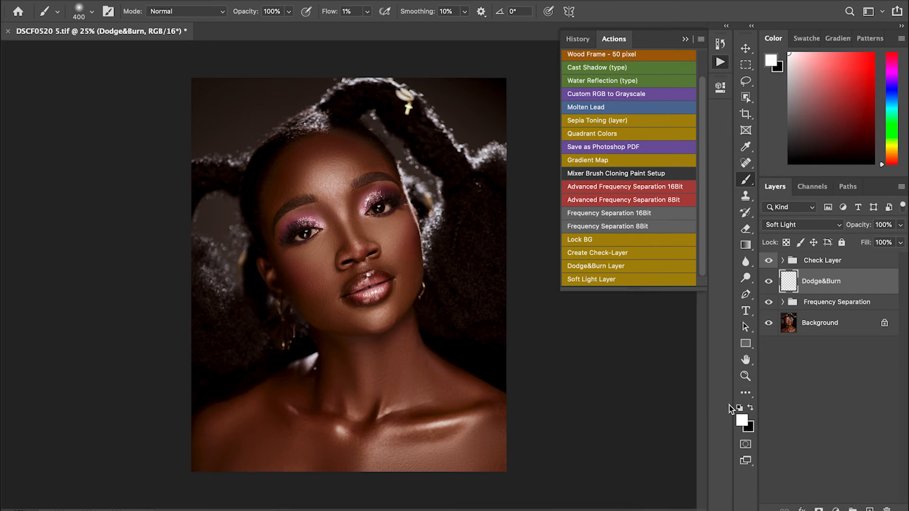
{"action": "key", "text": "x"}
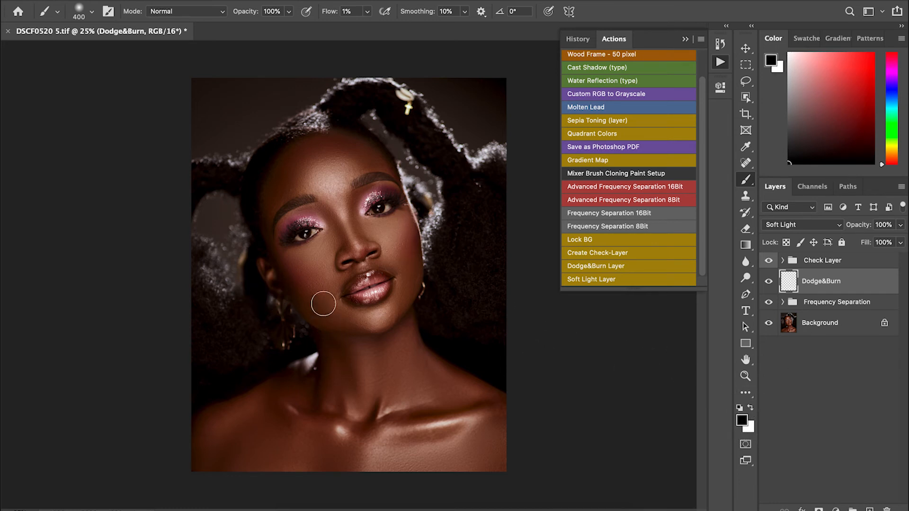
{"action": "left_click_drag", "start_coordinate": [290, 269], "coordinate": [322, 283]}
{"action": "mouse_move", "coordinate": [315, 284]}
{"action": "left_mouse_down"}
{"action": "mouse_move", "coordinate": [300, 286]}
{"action": "mouse_move", "coordinate": [298, 269]}
{"action": "mouse_move", "coordinate": [301, 285]}
{"action": "left_mouse_up"}
{"action": "mouse_move", "coordinate": [403, 244]}
{"action": "left_mouse_down"}
{"action": "mouse_move", "coordinate": [399, 228]}
{"action": "mouse_move", "coordinate": [395, 260]}
{"action": "left_mouse_up"}
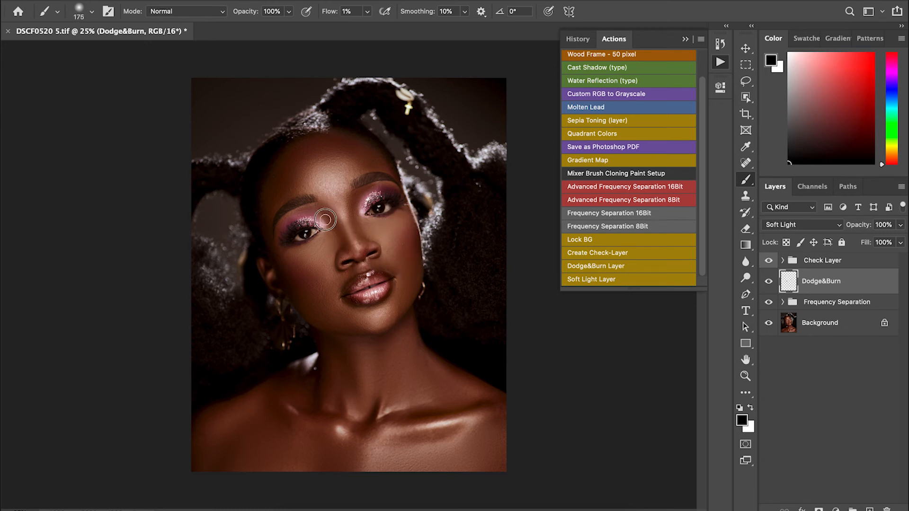
Step: Darken the area around the inner eyes and both eyebrows with a smaller black brush
{"action": "mouse_move", "coordinate": [354, 195]}
{"action": "left_mouse_down"}
{"action": "mouse_move", "coordinate": [361, 227]}
{"action": "mouse_move", "coordinate": [334, 196]}
{"action": "mouse_move", "coordinate": [333, 232]}
{"action": "mouse_move", "coordinate": [314, 198]}
{"action": "mouse_move", "coordinate": [324, 216]}
{"action": "mouse_move", "coordinate": [307, 211]}
{"action": "mouse_move", "coordinate": [316, 210]}
{"action": "mouse_move", "coordinate": [284, 237]}
{"action": "left_mouse_up"}
{"action": "key", "text": "]"}
{"action": "left_click_drag", "start_coordinate": [304, 202], "coordinate": [284, 205]}
{"action": "mouse_move", "coordinate": [363, 190]}
{"action": "left_mouse_down"}
{"action": "mouse_move", "coordinate": [375, 177]}
{"action": "mouse_move", "coordinate": [360, 180]}
{"action": "left_mouse_up"}
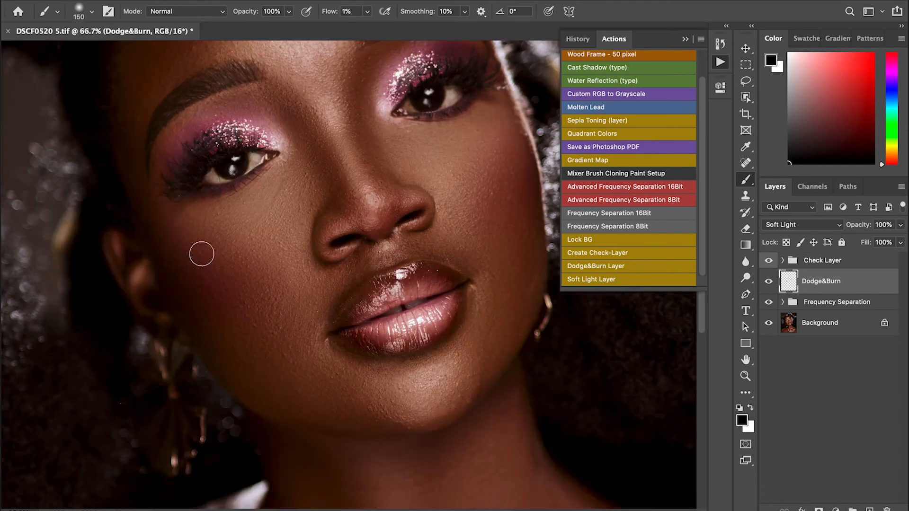
Step: Darken the skin along the lower lash lines of both eyes with a black brush of 50 to 60 px
{"action": "key", "text": "bracketleft"}
{"action": "key", "text": "bracketleft"}
{"action": "key", "text": "bracketleft"}
{"action": "key", "text": "bracketleft"}
{"action": "key", "text": "bracketleft"}
{"action": "key", "text": "bracketleft"}
{"action": "key", "text": "bracketleft"}
{"action": "left_click_drag", "start_coordinate": [196, 196], "coordinate": [255, 173]}
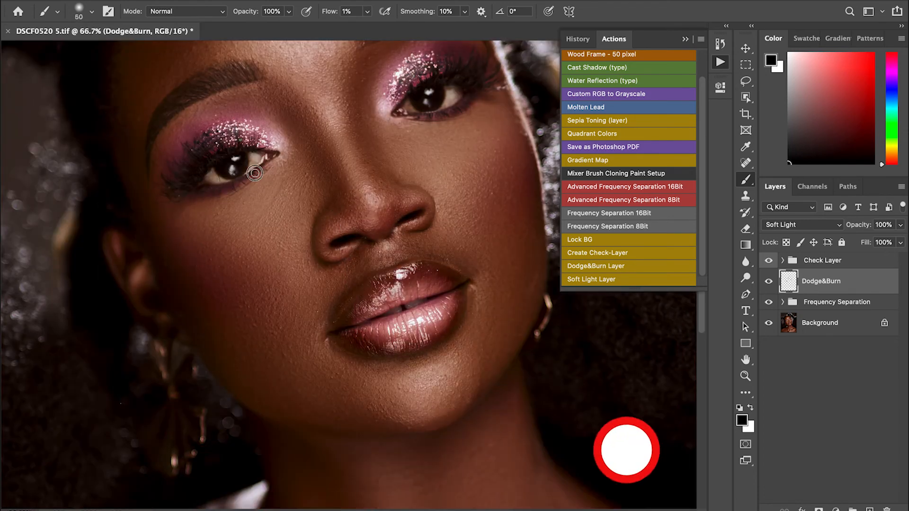
{"action": "key", "text": "bracketright"}
{"action": "mouse_move", "coordinate": [436, 113]}
{"action": "left_mouse_down"}
{"action": "mouse_move", "coordinate": [464, 105]}
{"action": "mouse_move", "coordinate": [414, 120]}
{"action": "mouse_move", "coordinate": [452, 109]}
{"action": "mouse_move", "coordinate": [470, 91]}
{"action": "mouse_move", "coordinate": [434, 119]}
{"action": "mouse_move", "coordinate": [458, 97]}
{"action": "left_mouse_up"}
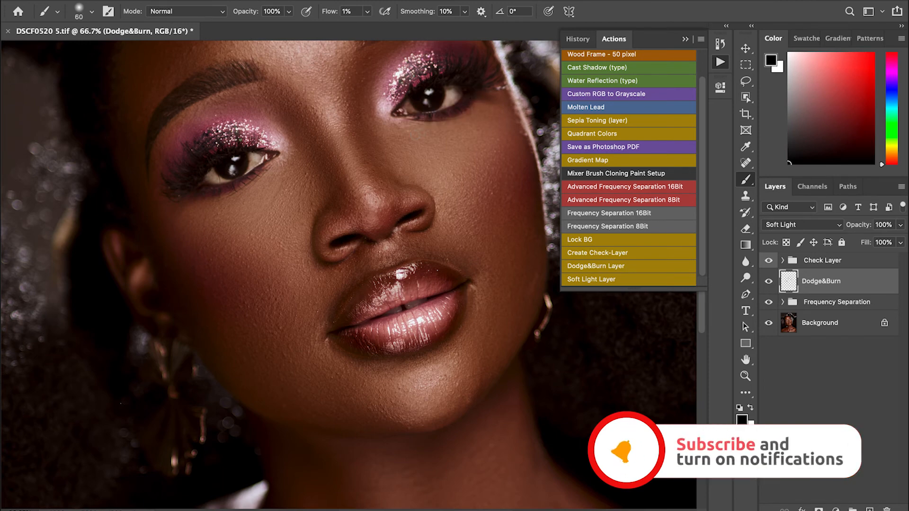
Step: Darken the lips on the Dodge&Burn layer with a 125 px black brush
{"action": "key", "text": "super+minus"}
{"action": "key", "text": "super+minus"}
{"action": "key", "text": "super+minus"}
{"action": "key", "text": "super+minus"}
{"action": "key", "text": "bracketright"}
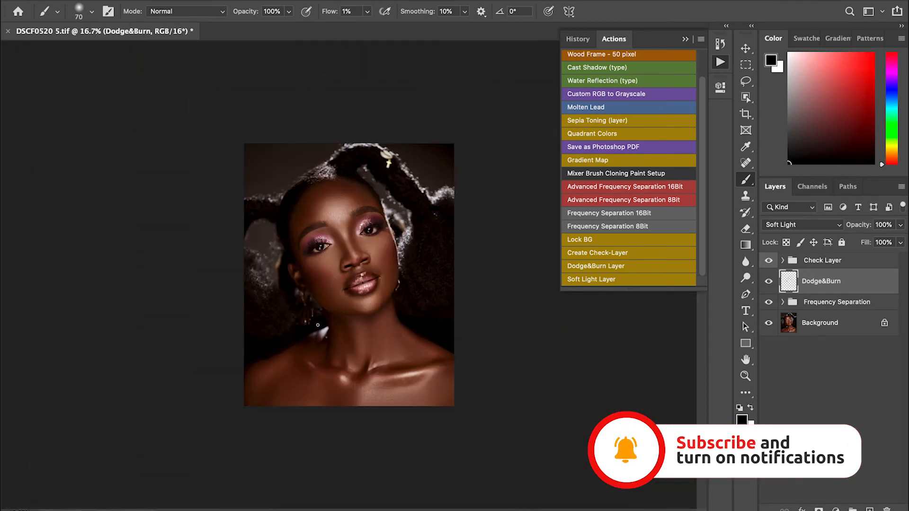
{"action": "key", "text": "super+equal"}
{"action": "key", "text": "super+equal"}
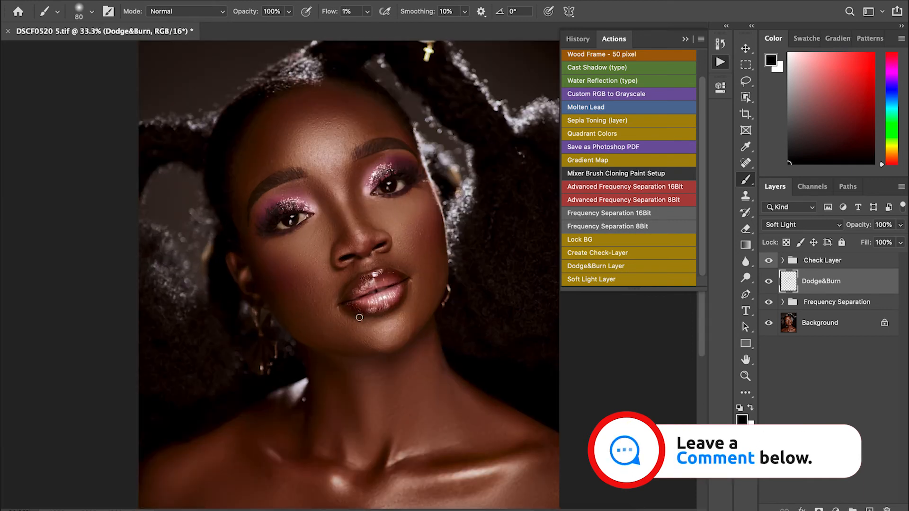
{"action": "key", "text": "bracketright"}
{"action": "key", "text": "bracketright"}
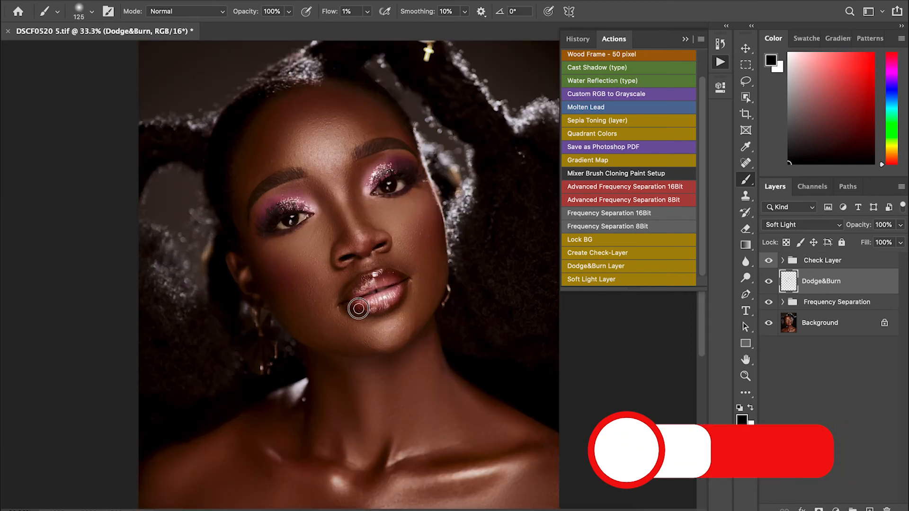
{"action": "mouse_move", "coordinate": [367, 308]}
{"action": "left_mouse_down"}
{"action": "mouse_move", "coordinate": [401, 301]}
{"action": "mouse_move", "coordinate": [408, 284]}
{"action": "mouse_move", "coordinate": [366, 316]}
{"action": "mouse_move", "coordinate": [378, 311]}
{"action": "mouse_move", "coordinate": [357, 293]}
{"action": "mouse_move", "coordinate": [345, 301]}
{"action": "mouse_move", "coordinate": [369, 278]}
{"action": "mouse_move", "coordinate": [403, 273]}
{"action": "left_mouse_up"}
Step: Darken the sides of both cheeks and the jawline with the black brush enlarged to 400 px
{"action": "key", "text": "bracketright"}
{"action": "key", "text": "bracketright"}
{"action": "mouse_move", "coordinate": [427, 233]}
{"action": "left_mouse_down"}
{"action": "mouse_move", "coordinate": [421, 247]}
{"action": "mouse_move", "coordinate": [430, 221]}
{"action": "mouse_move", "coordinate": [412, 256]}
{"action": "left_mouse_up"}
{"action": "mouse_move", "coordinate": [283, 268]}
{"action": "left_mouse_down"}
{"action": "mouse_move", "coordinate": [286, 302]}
{"action": "mouse_move", "coordinate": [316, 323]}
{"action": "left_mouse_up"}
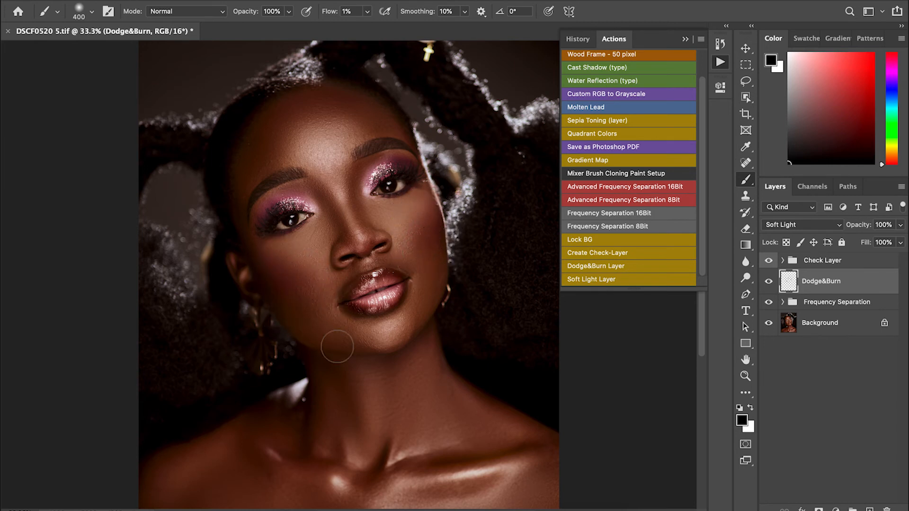
{"action": "key", "text": "ctrl+minus"}
{"action": "key", "text": "ctrl+minus"}
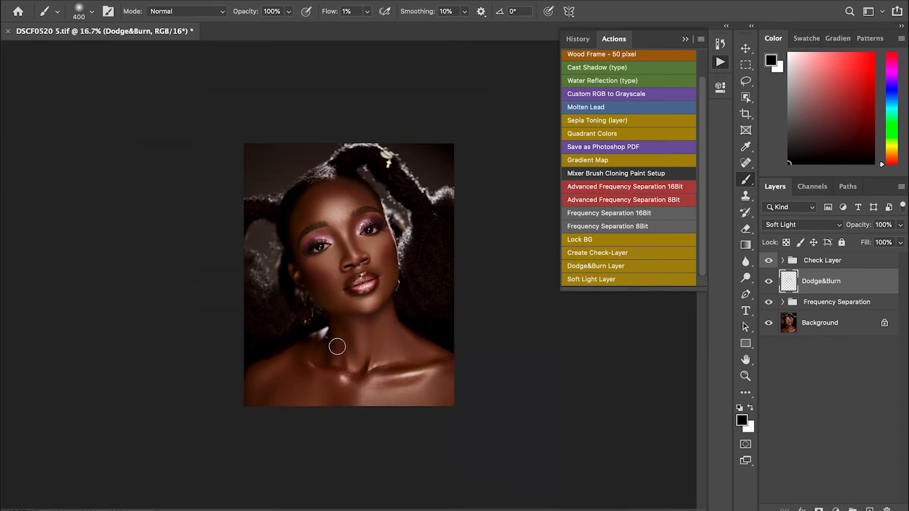
{"action": "mouse_move", "coordinate": [326, 286]}
{"action": "left_mouse_down"}
{"action": "mouse_move", "coordinate": [337, 283]}
{"action": "mouse_move", "coordinate": [329, 275]}
{"action": "left_mouse_up"}
{"action": "left_click_drag", "start_coordinate": [387, 277], "coordinate": [381, 287]}
Step: Darken the shoulders, neck and chest around the collarbones with black, and brighten the front of the neck with white
{"action": "left_click_drag", "start_coordinate": [298, 371], "coordinate": [310, 368]}
{"action": "left_click_drag", "start_coordinate": [327, 376], "coordinate": [324, 371]}
{"action": "mouse_move", "coordinate": [355, 341]}
{"action": "left_mouse_down"}
{"action": "mouse_move", "coordinate": [341, 320]}
{"action": "mouse_move", "coordinate": [347, 331]}
{"action": "mouse_move", "coordinate": [368, 319]}
{"action": "mouse_move", "coordinate": [367, 331]}
{"action": "mouse_move", "coordinate": [396, 332]}
{"action": "mouse_move", "coordinate": [424, 362]}
{"action": "left_mouse_up"}
{"action": "left_click_drag", "start_coordinate": [363, 390], "coordinate": [426, 380]}
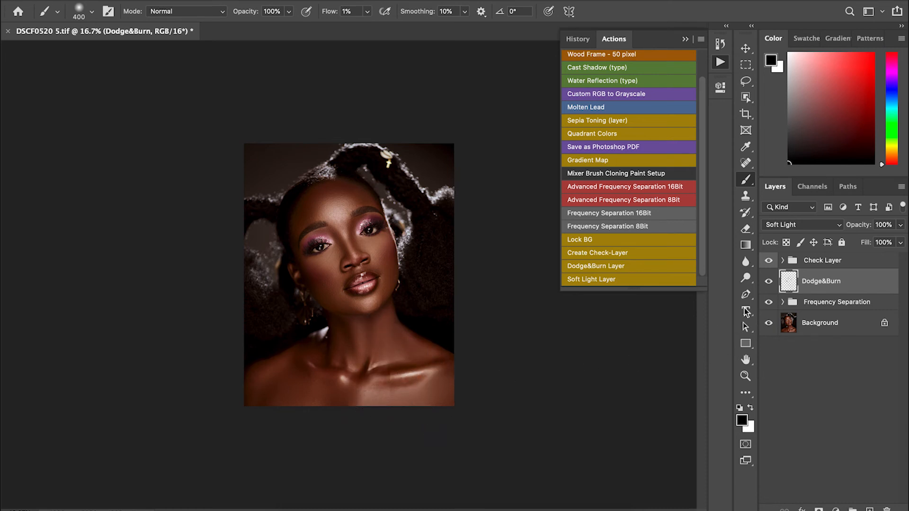
{"action": "key", "text": "x"}
{"action": "mouse_move", "coordinate": [358, 335]}
{"action": "left_mouse_down"}
{"action": "mouse_move", "coordinate": [353, 325]}
{"action": "mouse_move", "coordinate": [363, 354]}
{"action": "left_mouse_up"}
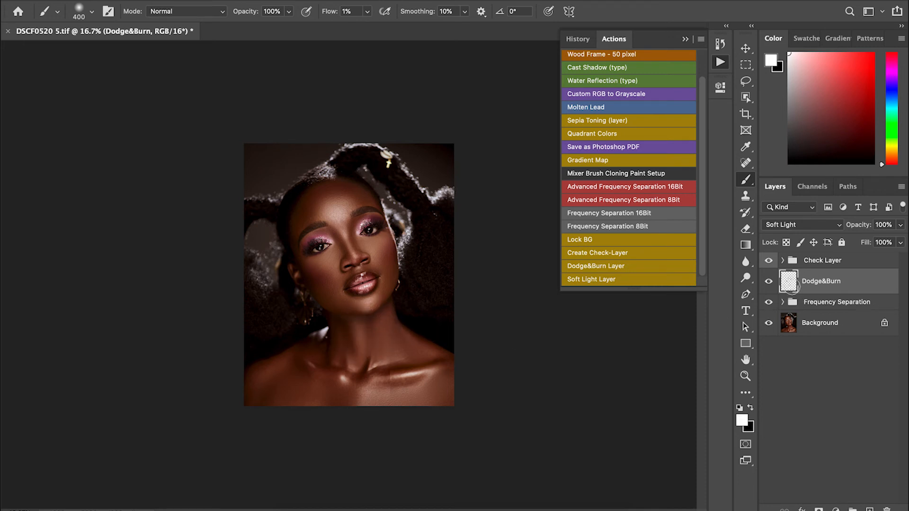
Step: Compare the portrait with and without the Dodge&Burn layer and reduce that layer's opacity to 74%
{"action": "left_click", "coordinate": [769, 282]}
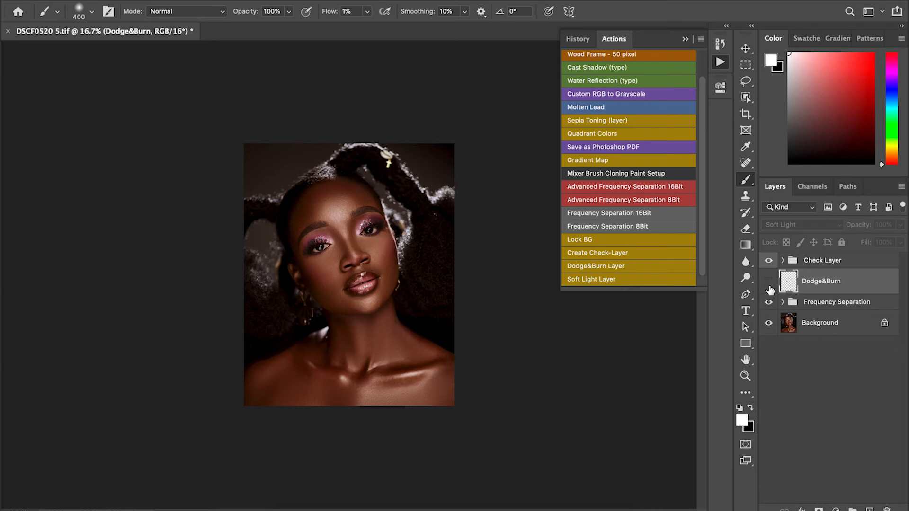
{"action": "left_click", "coordinate": [768, 284]}
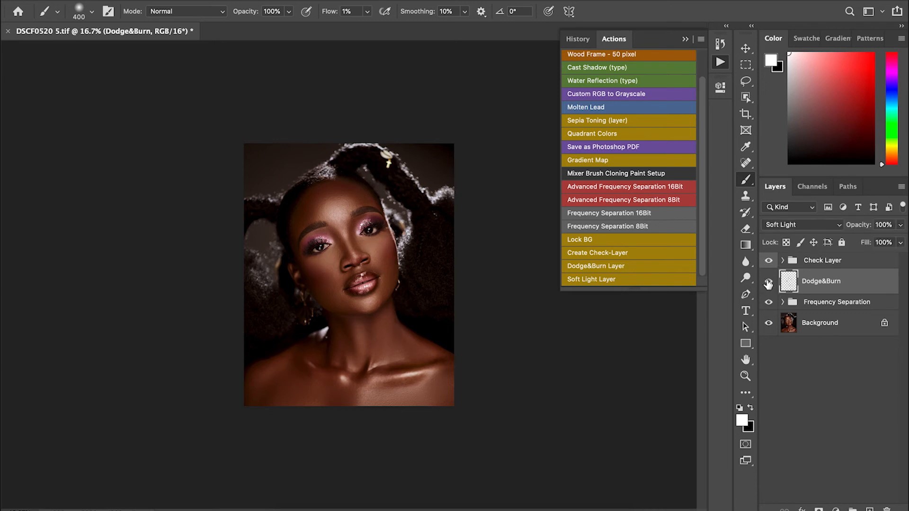
{"action": "left_click", "coordinate": [768, 284]}
{"action": "left_click", "coordinate": [767, 283]}
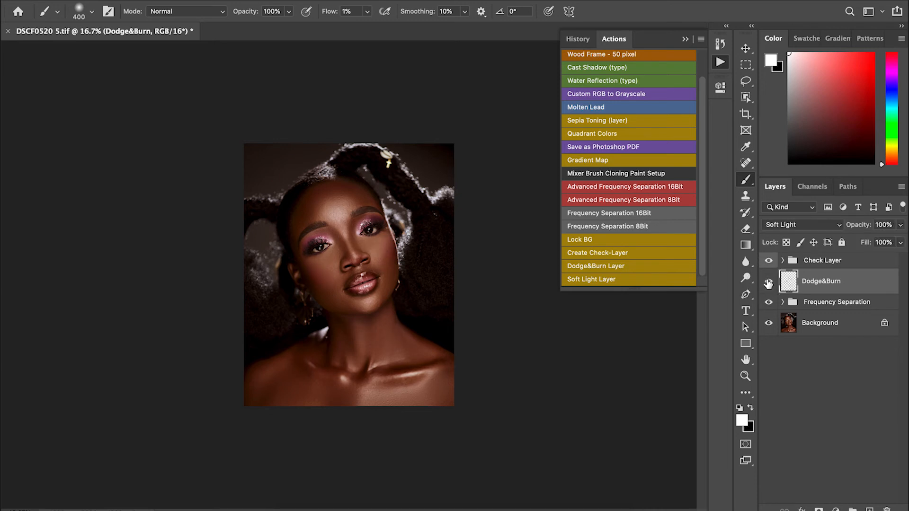
{"action": "left_click", "coordinate": [901, 228]}
{"action": "left_click_drag", "start_coordinate": [898, 240], "coordinate": [885, 249]}
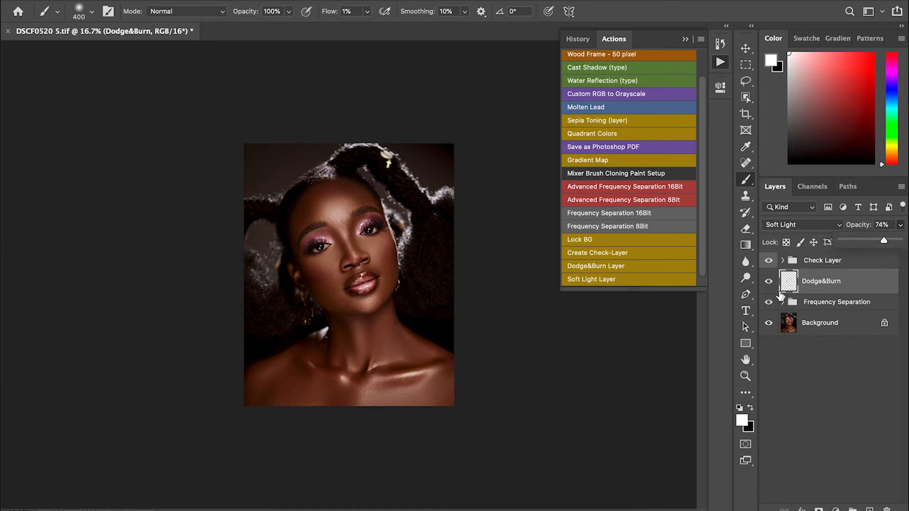
Step: Delete the Check Layer group and inspect the retouched face up close
{"action": "left_click", "coordinate": [824, 259]}
{"action": "key", "text": "BackSpace"}
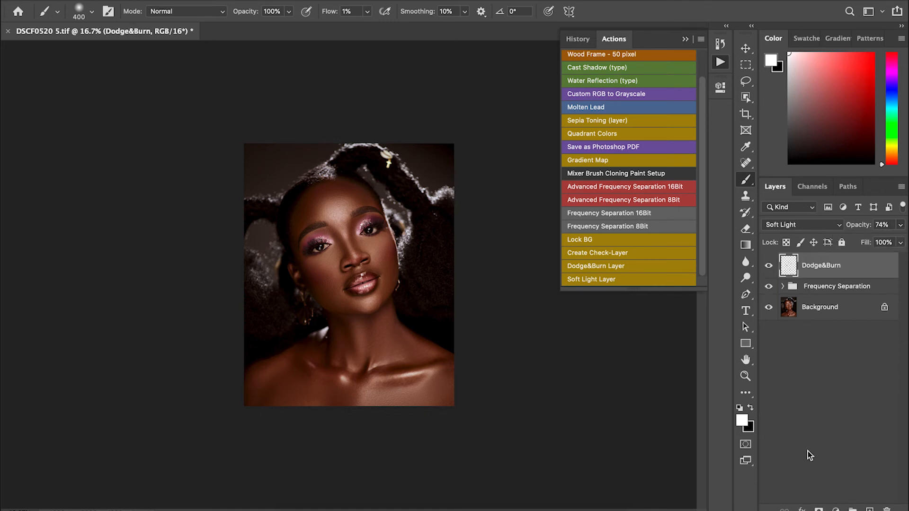
{"action": "key", "text": "ctrl+plus"}
{"action": "key", "text": "ctrl+plus"}
{"action": "key", "text": "ctrl+plus"}
{"action": "key", "text": "ctrl+plus"}
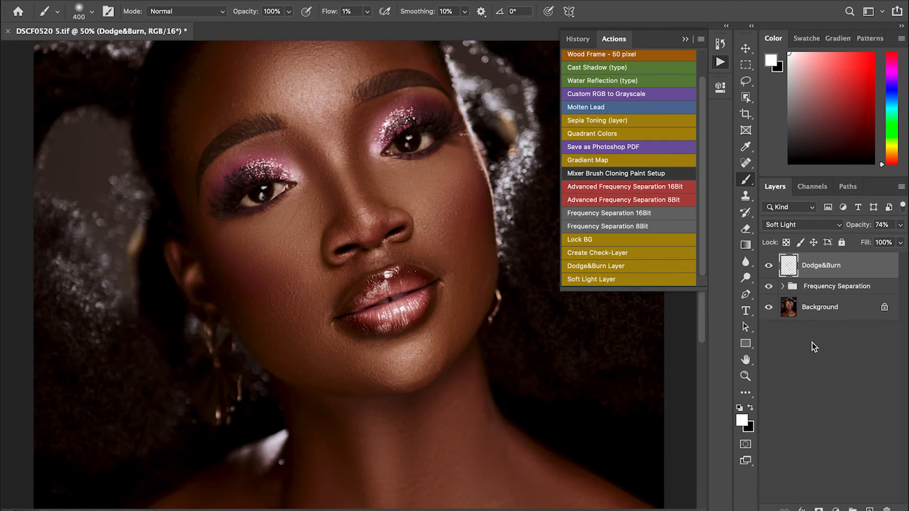
{"action": "key", "text": "ctrl+minus"}
{"action": "key", "text": "ctrl+minus"}
{"action": "key", "text": "ctrl+minus"}
{"action": "key", "text": "ctrl+minus"}
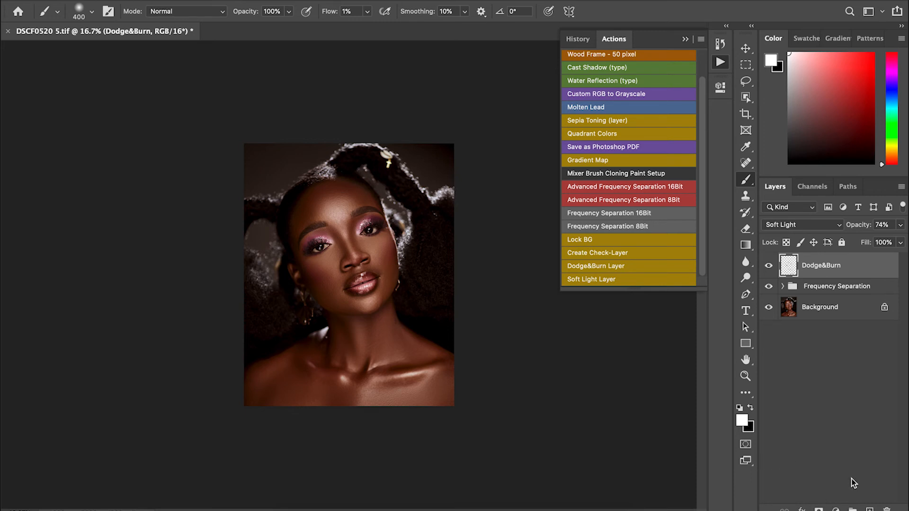
Step: Add a Black & White adjustment layer on top and set its Reds to 96
{"action": "left_click", "coordinate": [835, 510]}
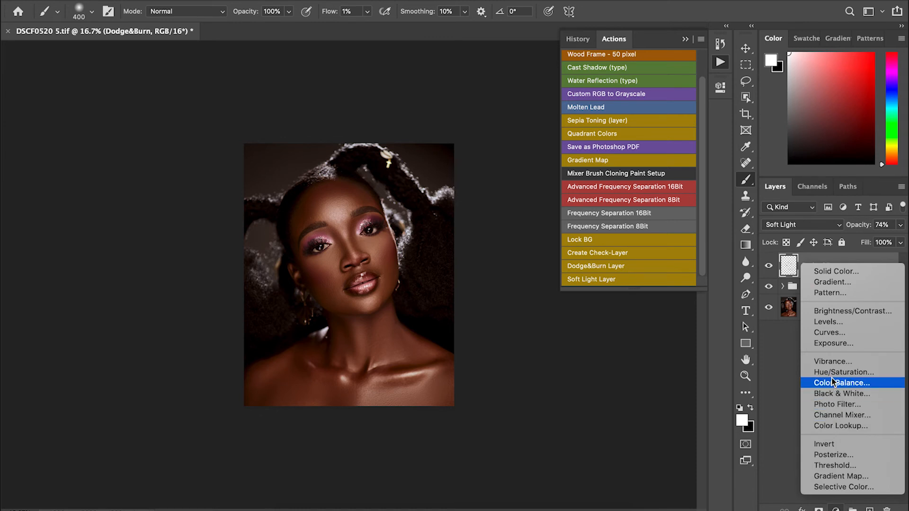
{"action": "left_click", "coordinate": [846, 395]}
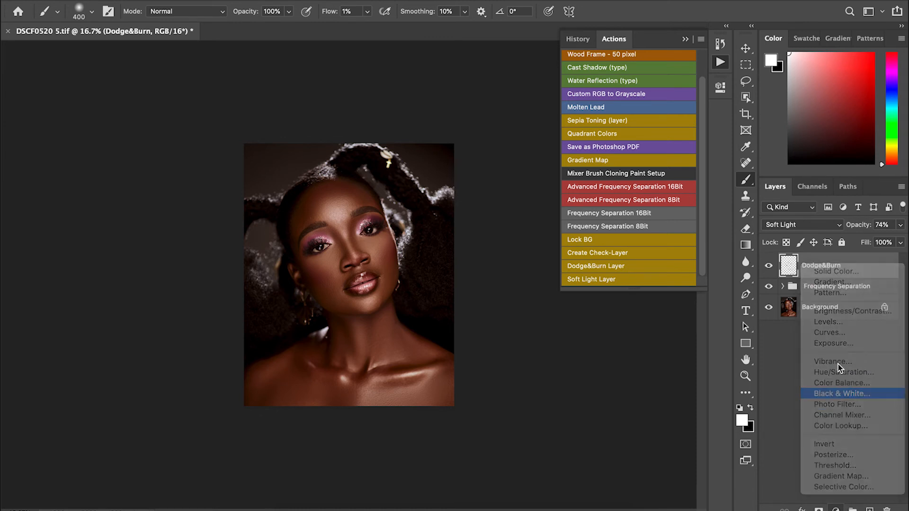
{"action": "left_click_drag", "start_coordinate": [610, 173], "coordinate": [629, 172]}
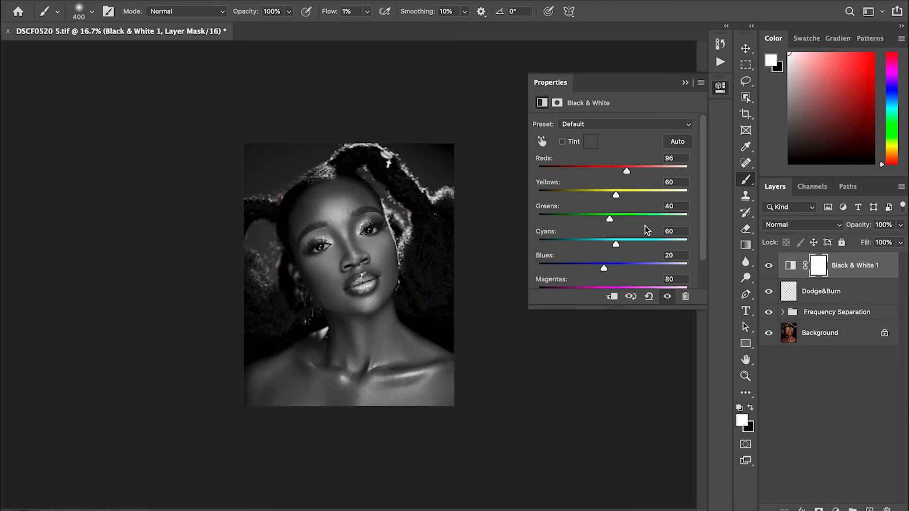
Step: Add a Channel Mixer adjustment layer and increase the blue in its Blue output channel
{"action": "left_click", "coordinate": [835, 508]}
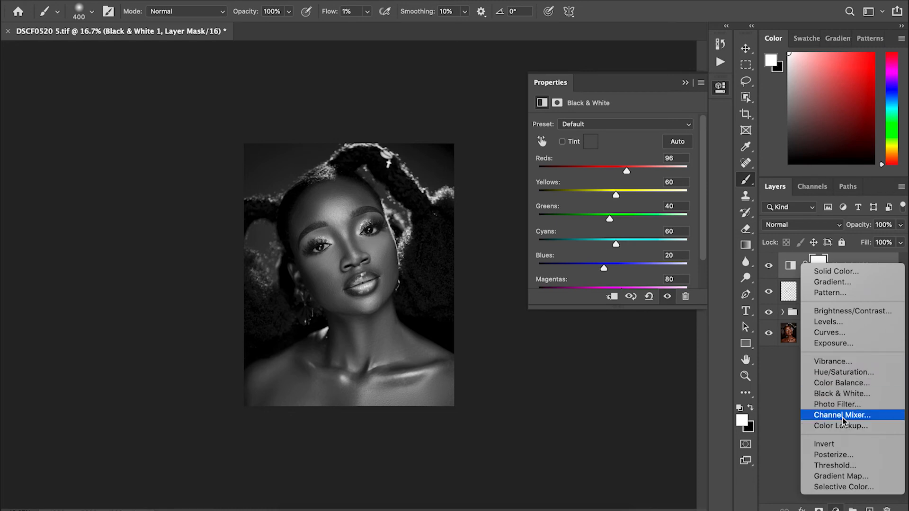
{"action": "key", "text": "Escape"}
{"action": "left_click_drag", "start_coordinate": [617, 234], "coordinate": [623, 235]}
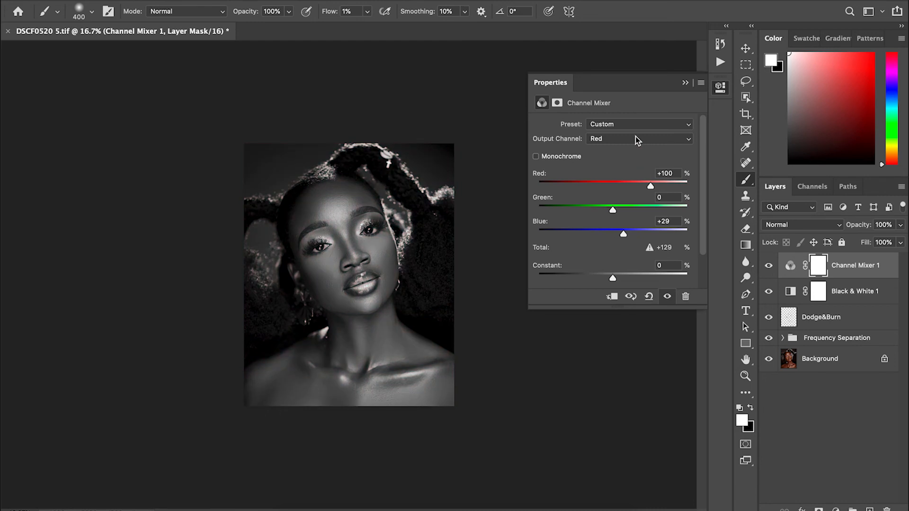
{"action": "left_click", "coordinate": [635, 139]}
{"action": "left_click", "coordinate": [623, 232]}
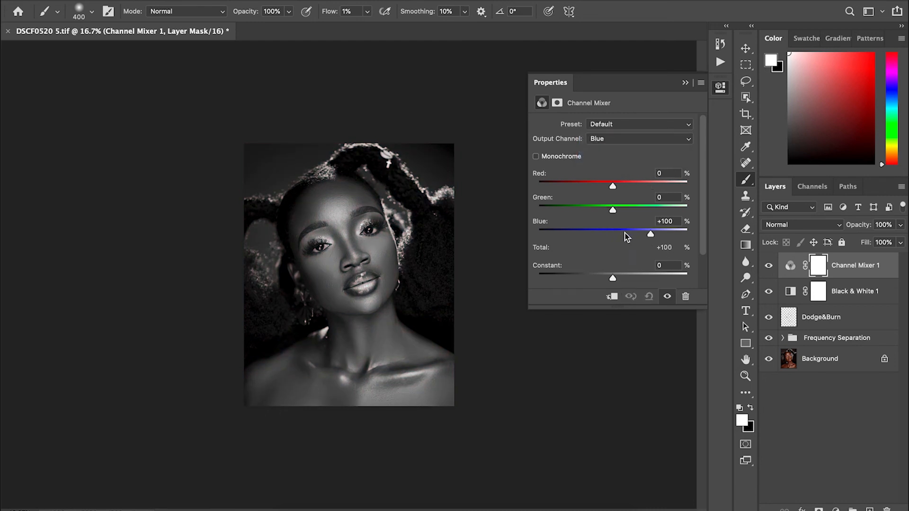
{"action": "left_click_drag", "start_coordinate": [653, 234], "coordinate": [651, 235]}
Step: Group the Channel Mixer and Black & White layers, and give the group an inverted black mask
{"action": "left_click", "coordinate": [840, 297], "text": "shift"}
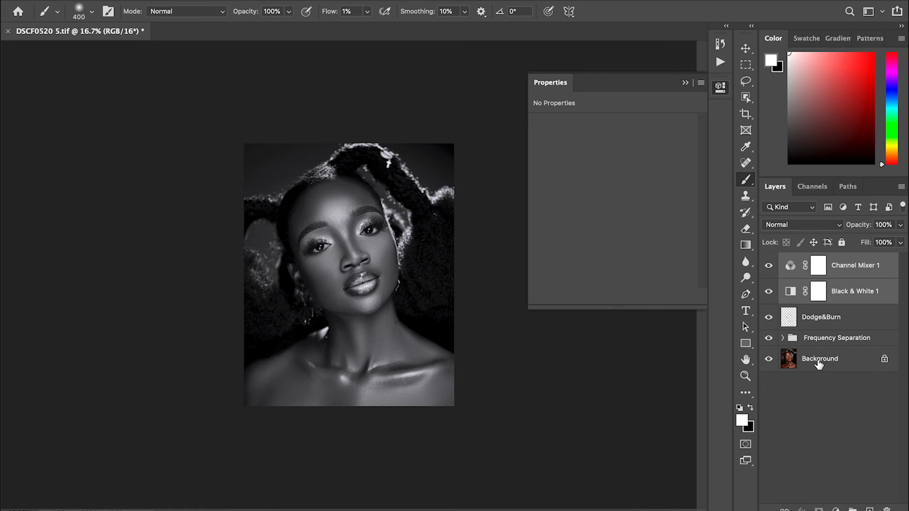
{"action": "key", "text": "super+g"}
{"action": "left_click", "coordinate": [819, 510]}
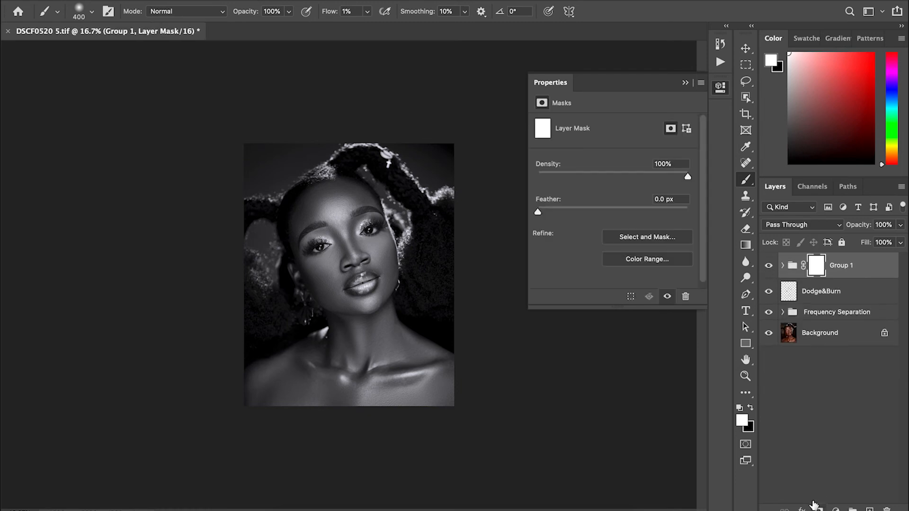
{"action": "key", "text": "super+i"}
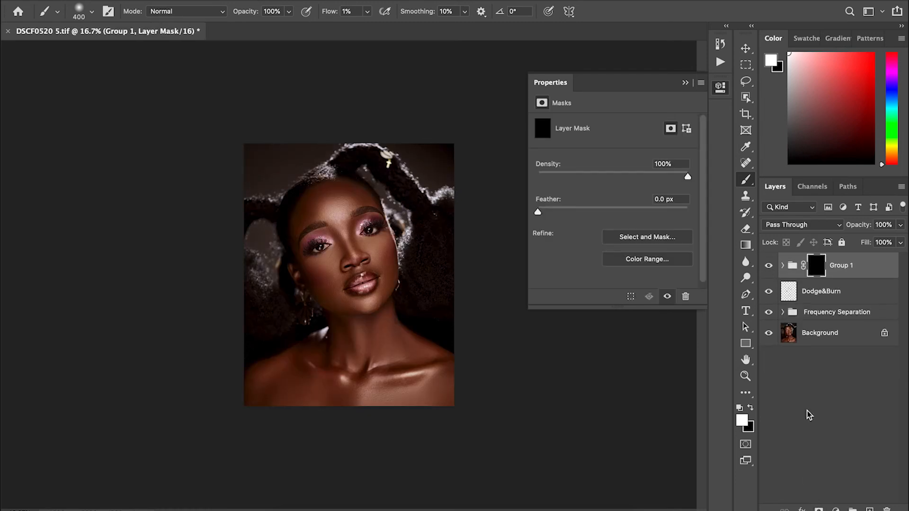
Step: Set the brush flow to 40% and the brush size to 40 px for close-up work on the eye
{"action": "key", "text": "super+equal"}
{"action": "key", "text": "super+equal"}
{"action": "key", "text": "super+equal"}
{"action": "key", "text": "super+equal"}
{"action": "key", "text": "super+equal"}
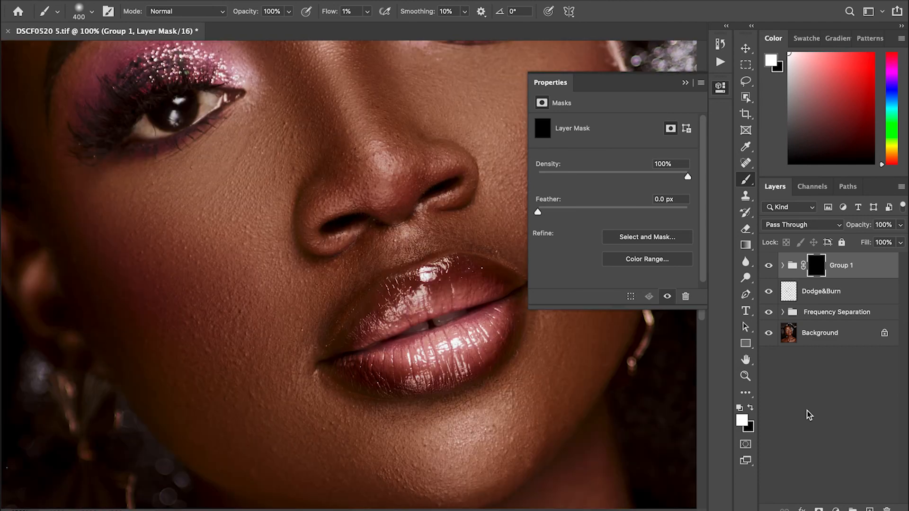
{"action": "scroll", "coordinate": [294, 366], "scroll_direction": "up", "scroll_amount": 5}
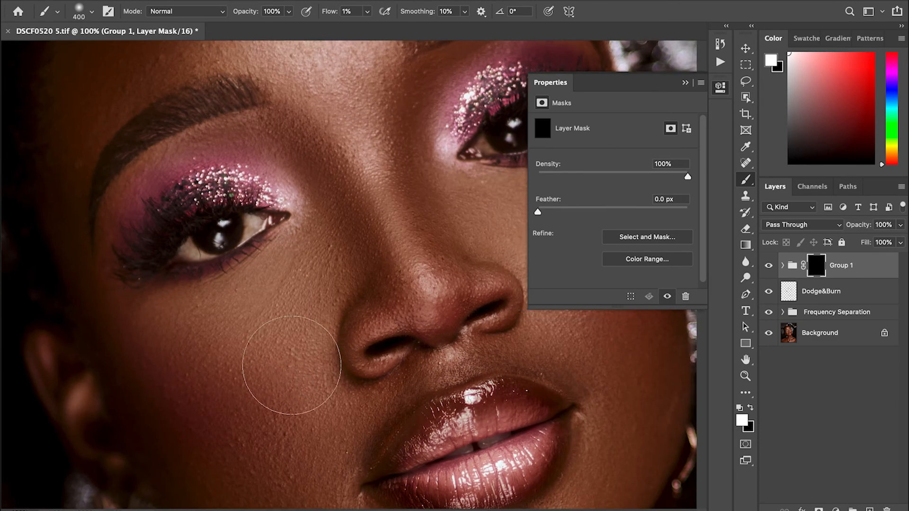
{"action": "key", "text": "super+equal"}
{"action": "key", "text": "space"}
{"action": "left_click_drag", "start_coordinate": [207, 321], "coordinate": [311, 315]}
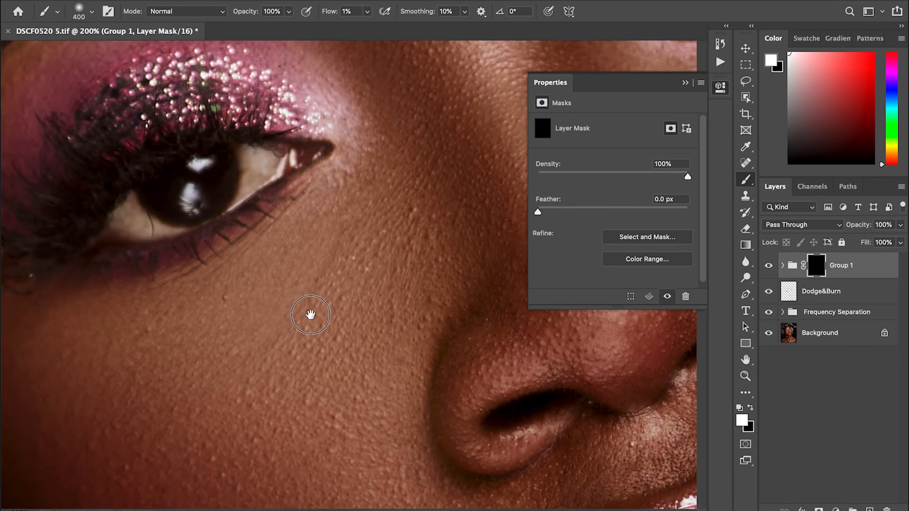
{"action": "left_click", "coordinate": [367, 11]}
{"action": "left_click_drag", "start_coordinate": [365, 25], "coordinate": [392, 28]}
{"action": "key", "text": "bracketleft"}
{"action": "key", "text": "bracketleft"}
{"action": "key", "text": "bracketleft"}
{"action": "key", "text": "bracketleft"}
{"action": "key", "text": "bracketleft"}
{"action": "key", "text": "bracketleft"}
{"action": "key", "text": "bracketleft"}
{"action": "key", "text": "bracketleft"}
{"action": "key", "text": "bracketleft"}
{"action": "key", "text": "bracketleft"}
{"action": "key", "text": "bracketleft"}
{"action": "key", "text": "bracketleft"}
{"action": "key", "text": "bracketleft"}
Step: Paint white on the group mask over the whites of the first eye with a brush of 26 to 40 px
{"action": "left_click_drag", "start_coordinate": [119, 220], "coordinate": [128, 211]}
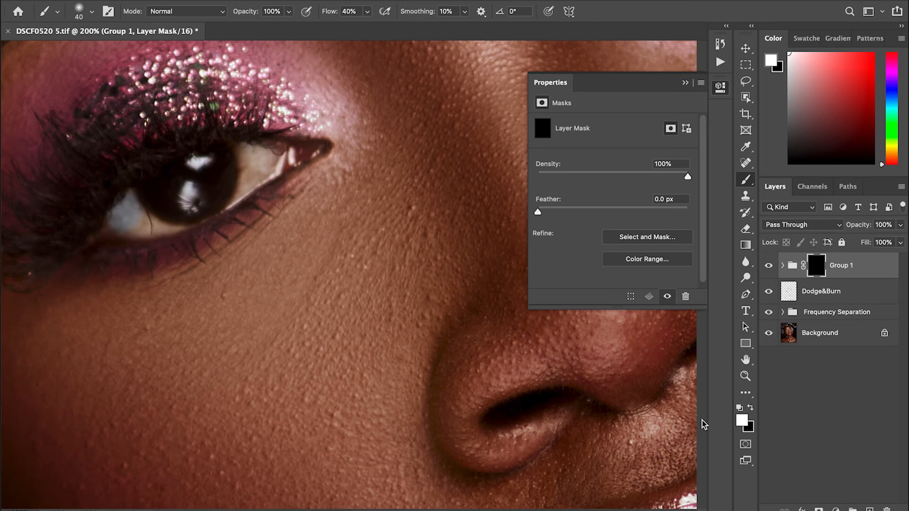
{"action": "left_click", "coordinate": [743, 424]}
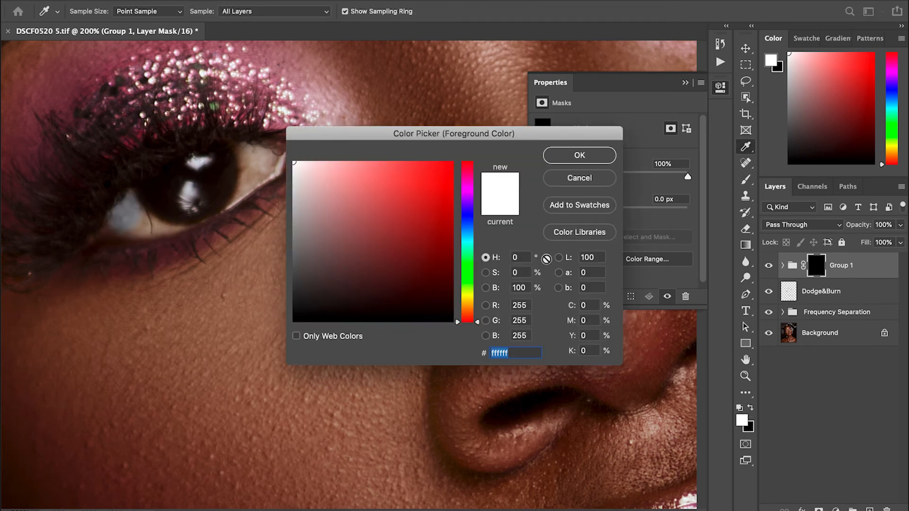
{"action": "left_click", "coordinate": [575, 180]}
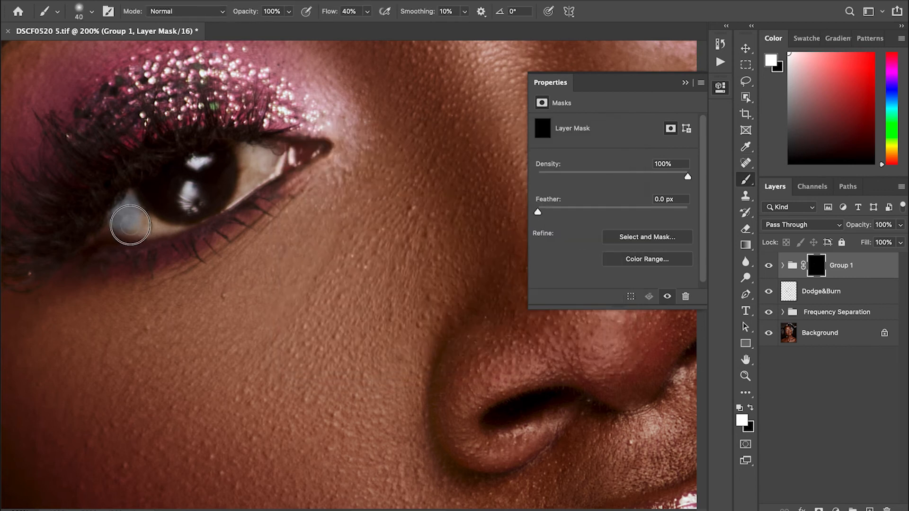
{"action": "left_click_drag", "start_coordinate": [142, 218], "coordinate": [123, 198]}
{"action": "key", "text": "["}
{"action": "left_click_drag", "start_coordinate": [136, 228], "coordinate": [162, 227]}
{"action": "key", "text": "["}
{"action": "key", "text": "["}
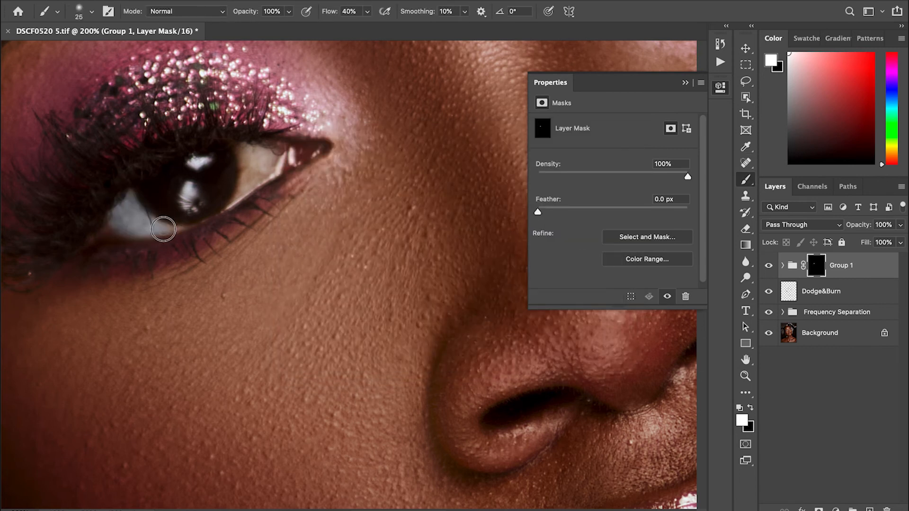
{"action": "key", "text": "]"}
{"action": "mouse_move", "coordinate": [245, 189]}
{"action": "left_mouse_down"}
{"action": "mouse_move", "coordinate": [268, 162]}
{"action": "mouse_move", "coordinate": [250, 162]}
{"action": "mouse_move", "coordinate": [247, 146]}
{"action": "mouse_move", "coordinate": [246, 181]}
{"action": "mouse_move", "coordinate": [271, 161]}
{"action": "left_mouse_up"}
{"action": "key", "text": "]"}
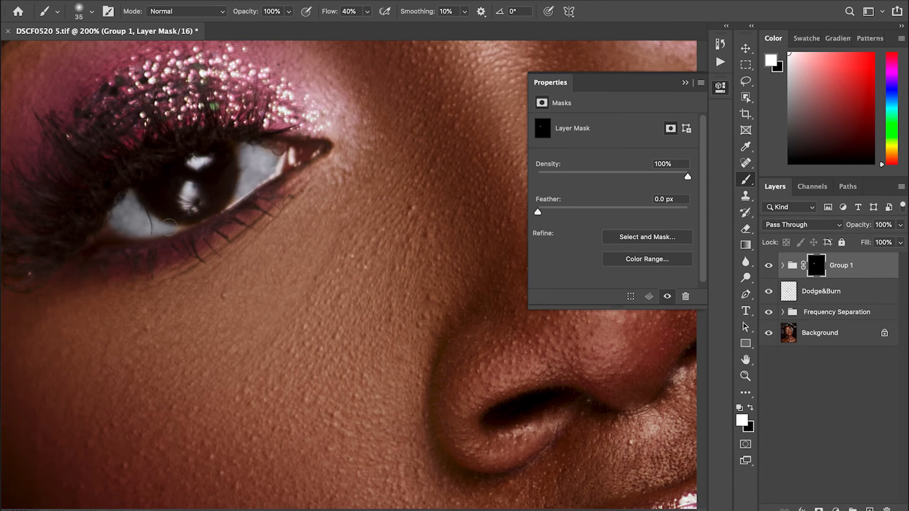
Step: Paint white on the group mask over the whites of the other eye with the 35 px brush
{"action": "left_click_drag", "start_coordinate": [287, 308], "coordinate": [115, 320]}
{"action": "left_click_drag", "start_coordinate": [426, 298], "coordinate": [164, 415]}
{"action": "mouse_move", "coordinate": [190, 204]}
{"action": "left_mouse_down"}
{"action": "mouse_move", "coordinate": [199, 154]}
{"action": "mouse_move", "coordinate": [216, 176]}
{"action": "left_mouse_up"}
{"action": "mouse_move", "coordinate": [341, 152]}
{"action": "left_mouse_down"}
{"action": "mouse_move", "coordinate": [324, 163]}
{"action": "mouse_move", "coordinate": [308, 156]}
{"action": "mouse_move", "coordinate": [335, 138]}
{"action": "mouse_move", "coordinate": [335, 150]}
{"action": "mouse_move", "coordinate": [326, 124]}
{"action": "mouse_move", "coordinate": [337, 114]}
{"action": "mouse_move", "coordinate": [360, 118]}
{"action": "mouse_move", "coordinate": [341, 142]}
{"action": "mouse_move", "coordinate": [316, 107]}
{"action": "mouse_move", "coordinate": [323, 136]}
{"action": "mouse_move", "coordinate": [303, 166]}
{"action": "mouse_move", "coordinate": [314, 148]}
{"action": "mouse_move", "coordinate": [310, 158]}
{"action": "left_mouse_up"}
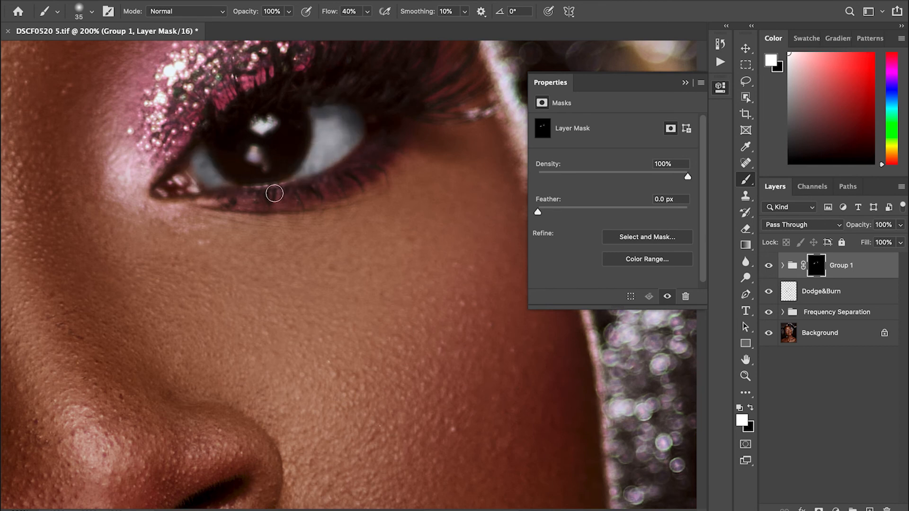
Step: Reduce the eye-whitening group's opacity to 52%
{"action": "left_click_drag", "start_coordinate": [899, 225], "coordinate": [870, 247]}
{"action": "key", "text": "super+minus"}
{"action": "key", "text": "super+minus"}
{"action": "key", "text": "super+minus"}
{"action": "key", "text": "super+minus"}
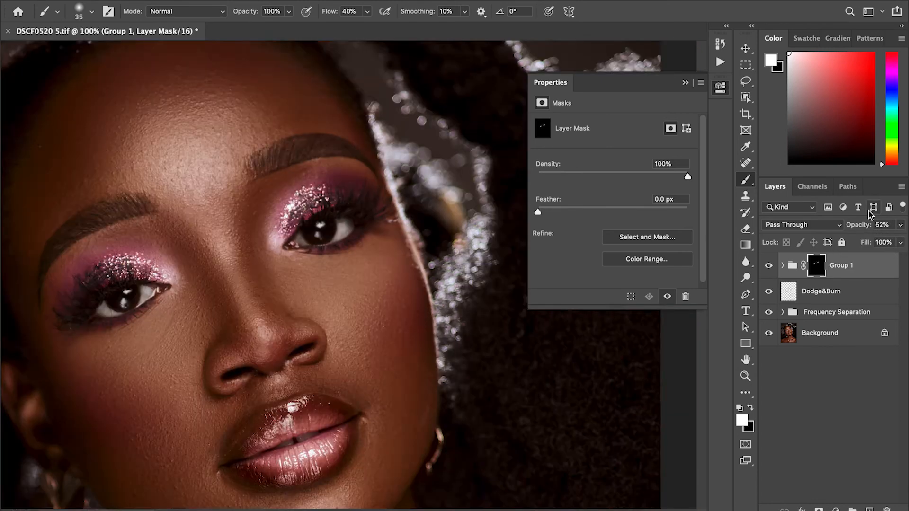
Step: Add a new empty layer above the eye-whitening group and activate the Brush tool for work on the eyes
{"action": "key", "text": "super+minus"}
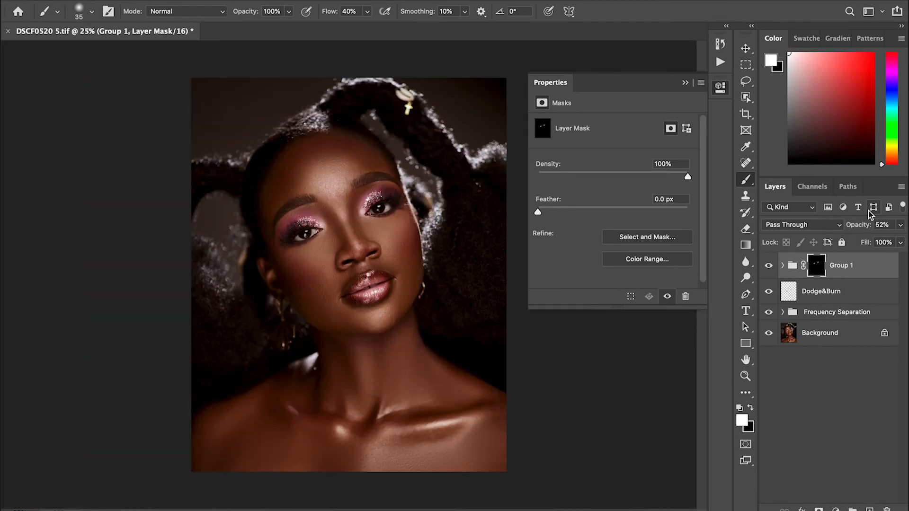
{"action": "key", "text": "super+plus"}
{"action": "key", "text": "super+plus"}
{"action": "key", "text": "super+plus"}
{"action": "key", "text": "super+plus"}
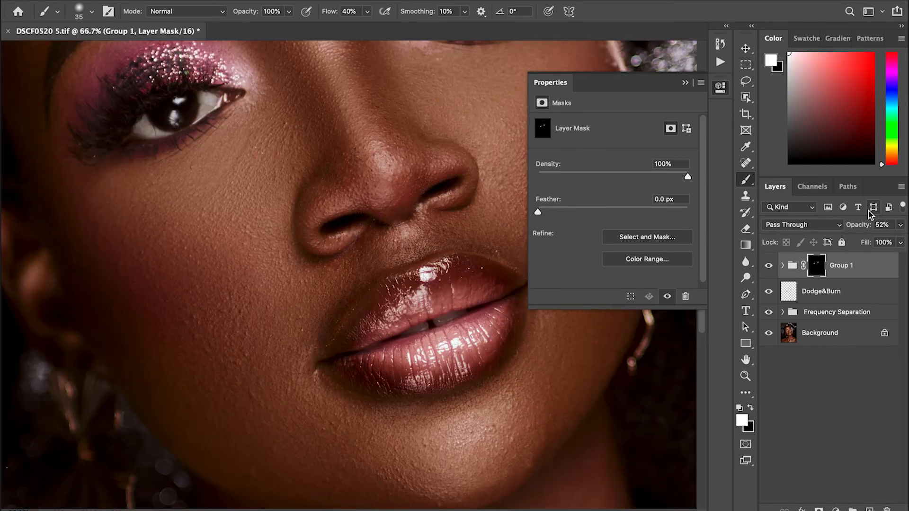
{"action": "left_click_drag", "start_coordinate": [298, 333], "coordinate": [295, 416]}
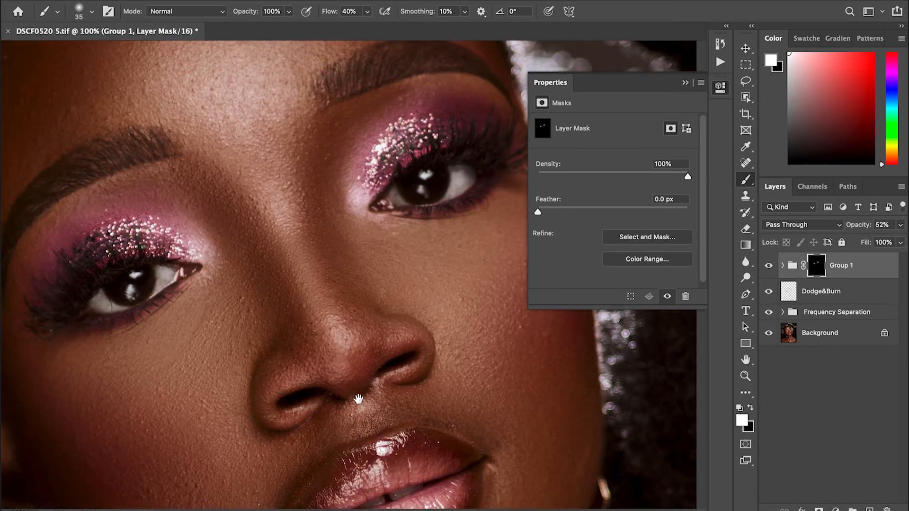
{"action": "left_click", "coordinate": [869, 509]}
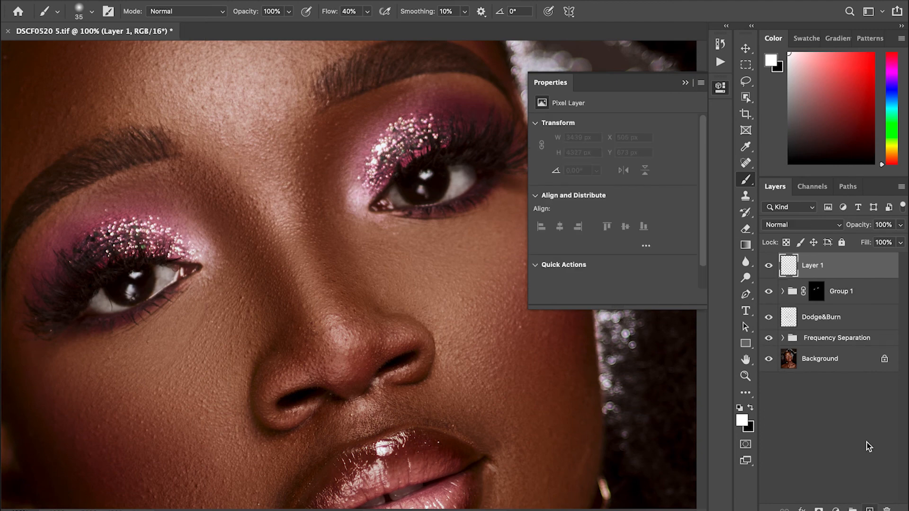
{"action": "left_click", "coordinate": [745, 196]}
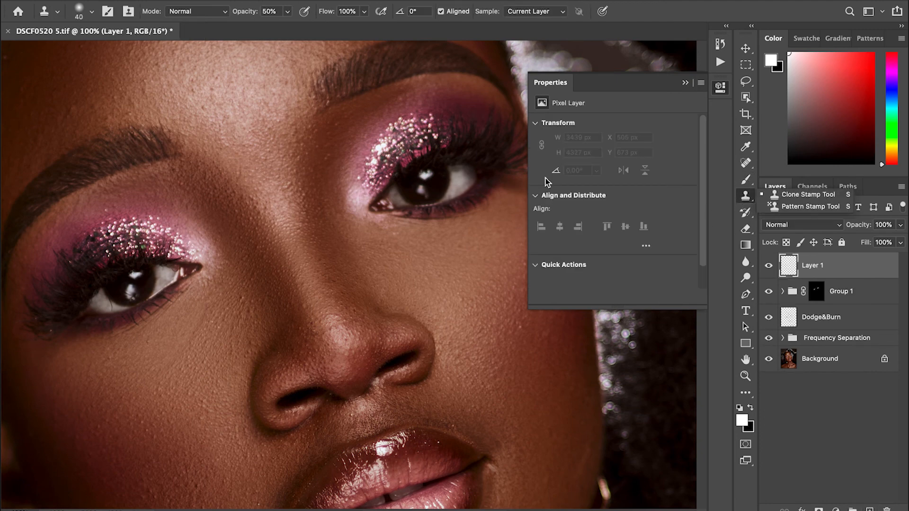
{"action": "key", "text": "super+plus"}
{"action": "left_click", "coordinate": [746, 180]}
Step: Paint white over the catchlights in the pupil of the eye on the picture's right side with the 35 px brush
{"action": "left_click_drag", "start_coordinate": [306, 309], "coordinate": [190, 462]}
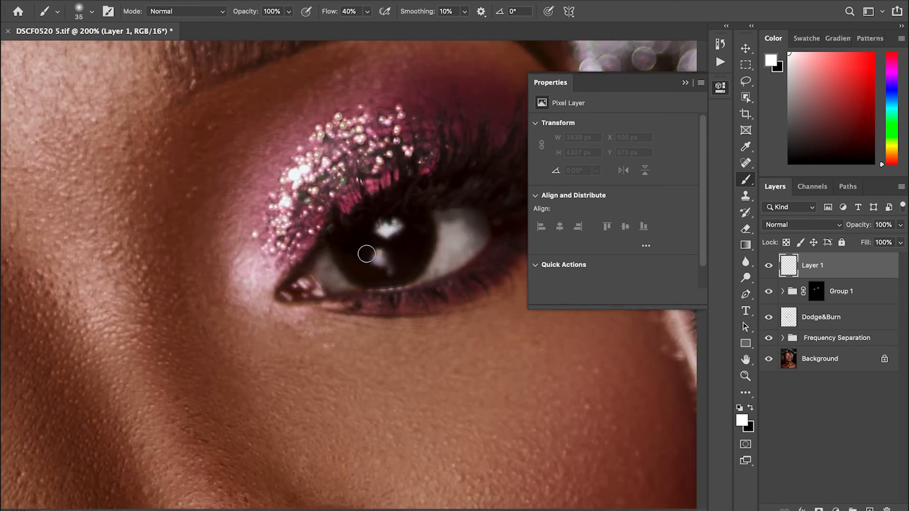
{"action": "mouse_move", "coordinate": [376, 263]}
{"action": "left_mouse_down"}
{"action": "mouse_move", "coordinate": [381, 255]}
{"action": "mouse_move", "coordinate": [386, 268]}
{"action": "left_mouse_up"}
{"action": "left_click_drag", "start_coordinate": [388, 232], "coordinate": [398, 219]}
Step: Paint white over the catchlights in the pupil of the other eye with the 35 px brush
{"action": "mouse_move", "coordinate": [334, 308]}
{"action": "left_mouse_down"}
{"action": "mouse_move", "coordinate": [417, 310]}
{"action": "mouse_move", "coordinate": [547, 282]}
{"action": "left_mouse_up"}
{"action": "mouse_move", "coordinate": [216, 419]}
{"action": "left_mouse_down"}
{"action": "mouse_move", "coordinate": [428, 267]}
{"action": "mouse_move", "coordinate": [426, 257]}
{"action": "left_mouse_up"}
{"action": "left_click_drag", "start_coordinate": [221, 265], "coordinate": [223, 266]}
{"action": "left_click_drag", "start_coordinate": [232, 233], "coordinate": [220, 234]}
Step: Set the catchlight layer's blend mode to Overlay and reduce its opacity to 68%
{"action": "key", "text": "ctrl+minus"}
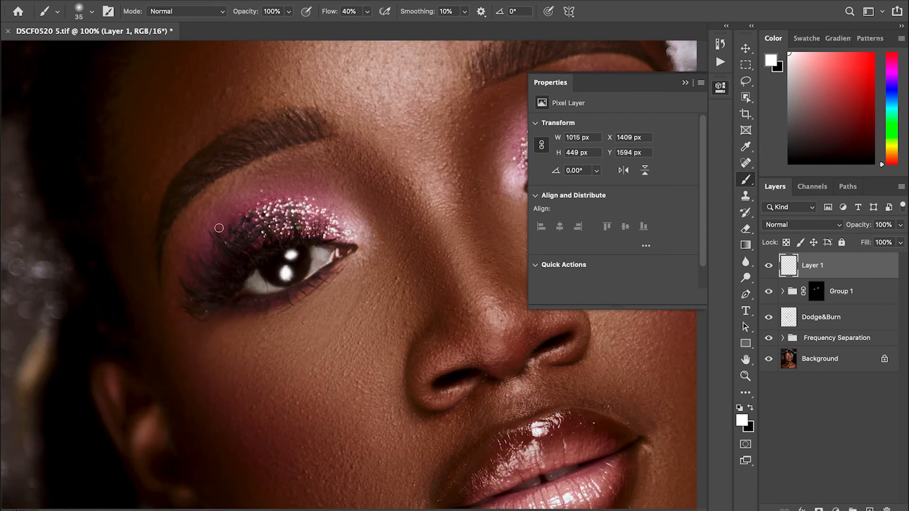
{"action": "key", "text": "ctrl+minus"}
{"action": "key", "text": "ctrl+minus"}
{"action": "key", "text": "ctrl+minus"}
{"action": "key", "text": "ctrl+minus"}
{"action": "key", "text": "ctrl+minus"}
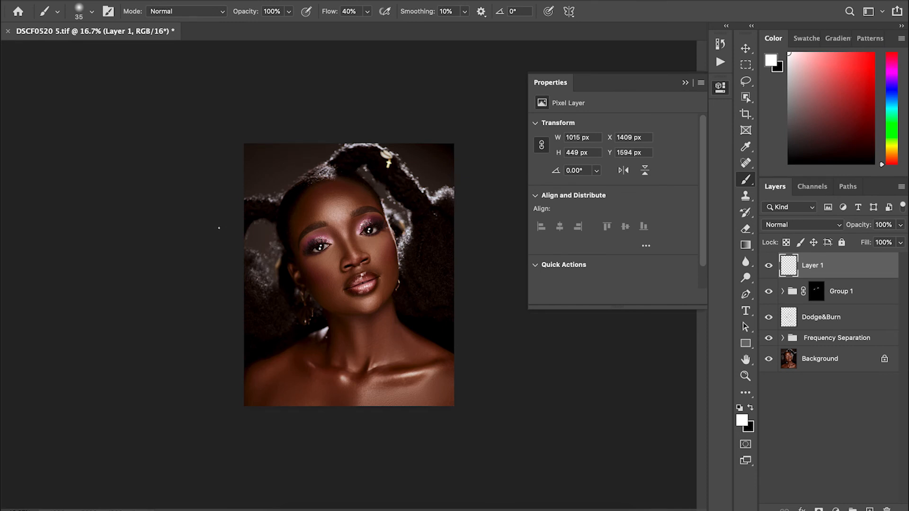
{"action": "left_click", "coordinate": [800, 226]}
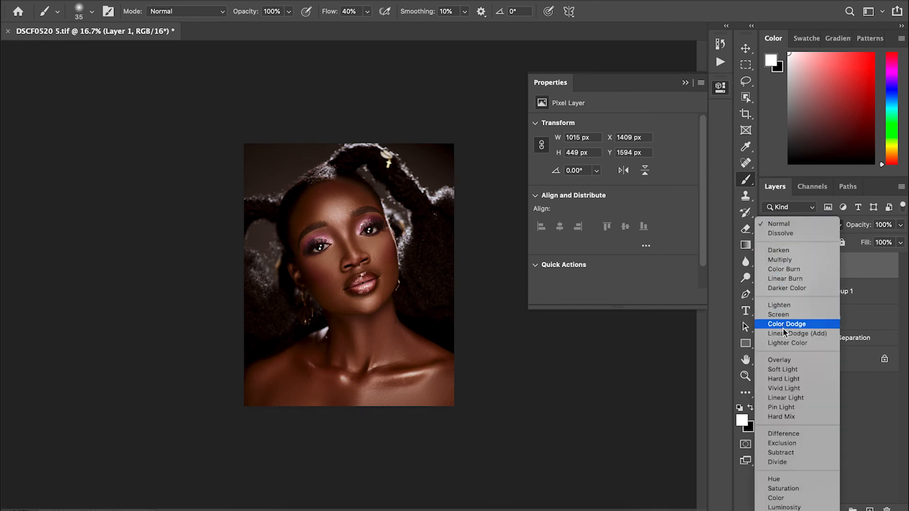
{"action": "left_click", "coordinate": [779, 360]}
{"action": "left_click", "coordinate": [900, 225]}
{"action": "left_click_drag", "start_coordinate": [901, 241], "coordinate": [882, 246]}
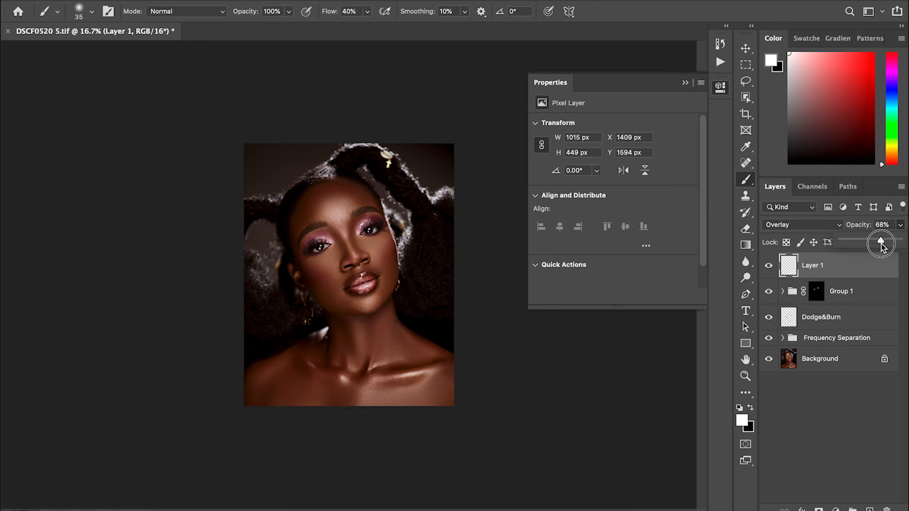
Step: Examine the brightened catchlights both close up and in the view of the whole portrait
{"action": "key", "text": "super+equal"}
{"action": "key", "text": "super+equal"}
{"action": "key", "text": "super+equal"}
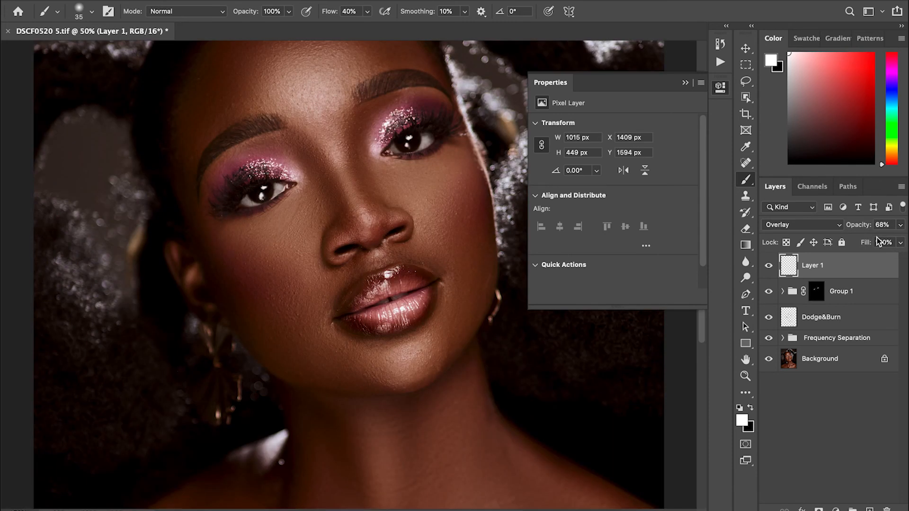
{"action": "key", "text": "super+equal"}
{"action": "key", "text": "super+minus"}
{"action": "key", "text": "super+minus"}
{"action": "key", "text": "super+minus"}
{"action": "key", "text": "super+minus"}
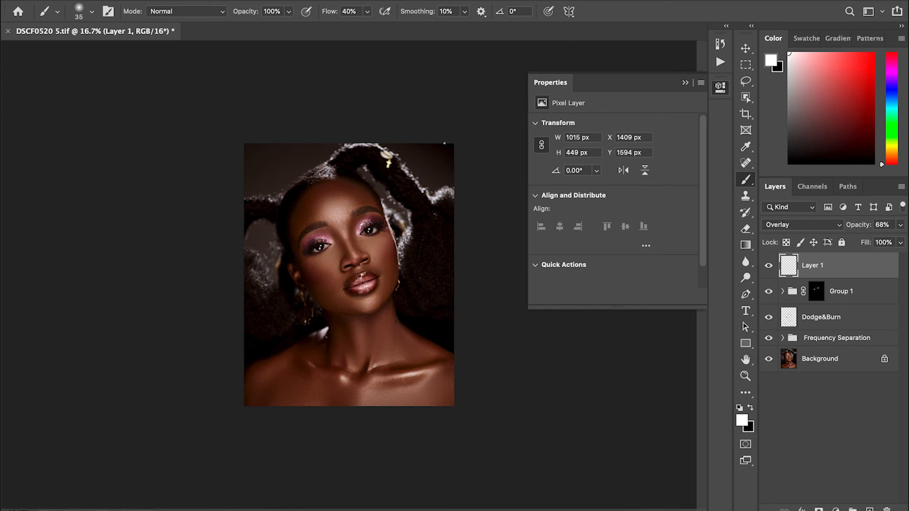
{"action": "key", "text": "super+equal"}
{"action": "key", "text": "super+equal"}
{"action": "key", "text": "super+equal"}
{"action": "key", "text": "super+equal"}
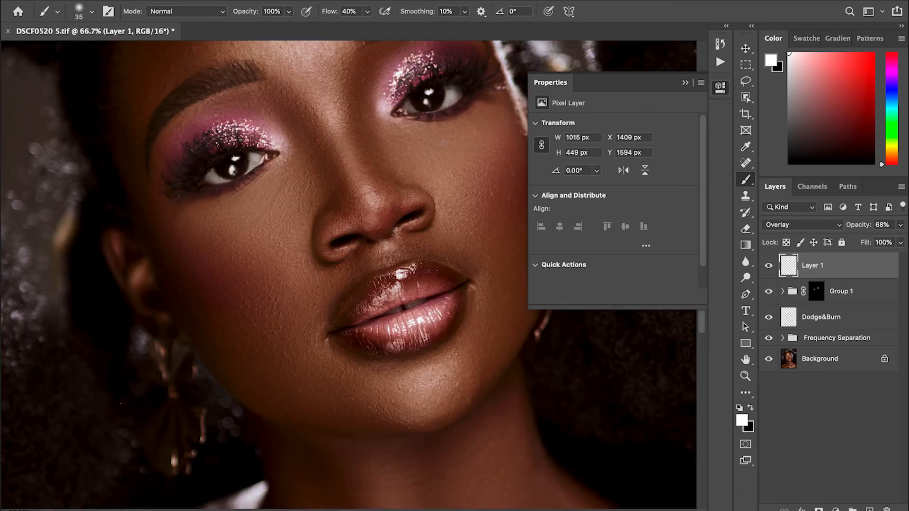
Step: Compare the retouched portrait with the original by hiding and restoring every layer above the Background
{"action": "left_click", "coordinate": [768, 359], "text": "alt"}
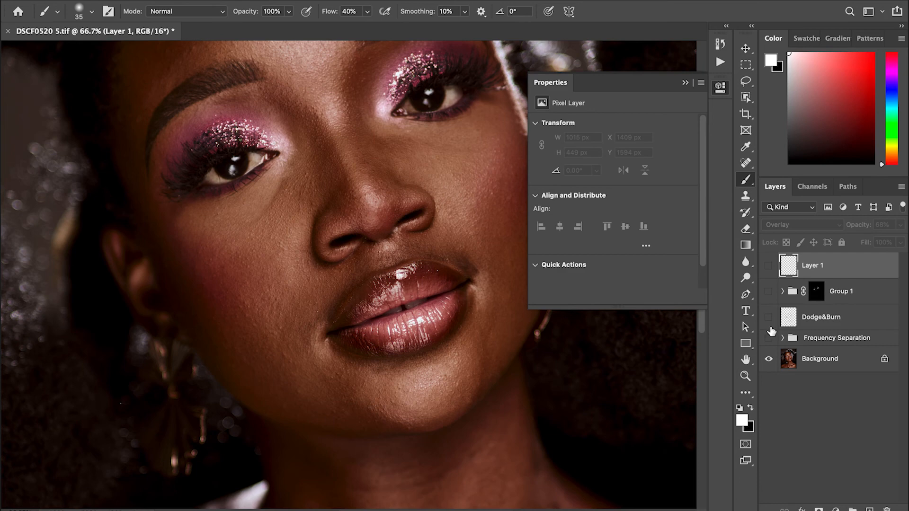
{"action": "key", "text": "ctrl+minus"}
{"action": "key", "text": "ctrl+minus"}
{"action": "key", "text": "ctrl+minus"}
{"action": "key", "text": "ctrl+minus"}
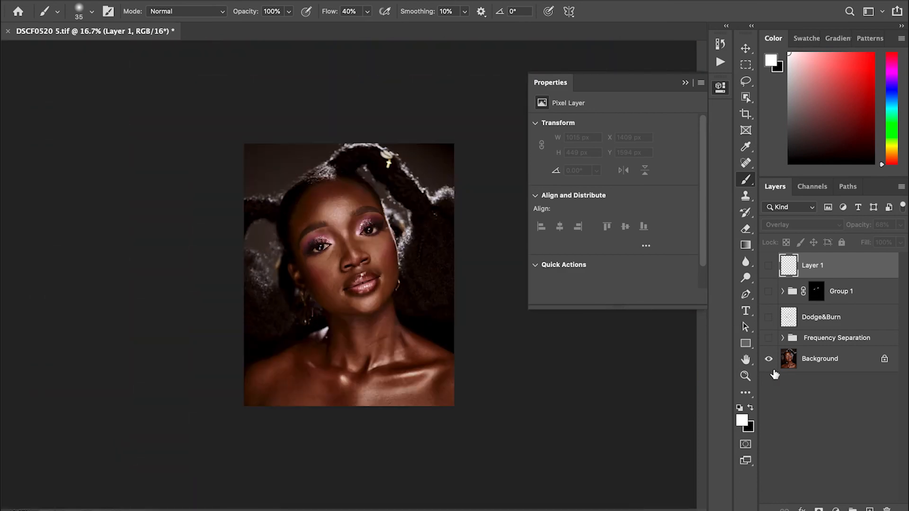
{"action": "left_click", "coordinate": [769, 361], "text": "alt"}
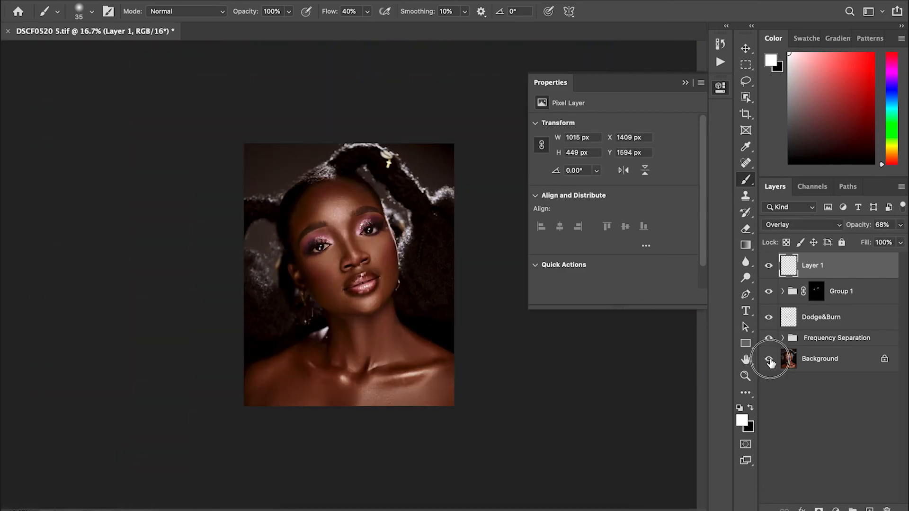
{"action": "left_click", "coordinate": [769, 360], "text": "alt"}
{"action": "left_click", "coordinate": [769, 361], "text": "alt"}
Step: Add a Levels adjustment layer above the catchlight layer and set its RGB black input to 4 and white input to 227
{"action": "left_click", "coordinate": [835, 509]}
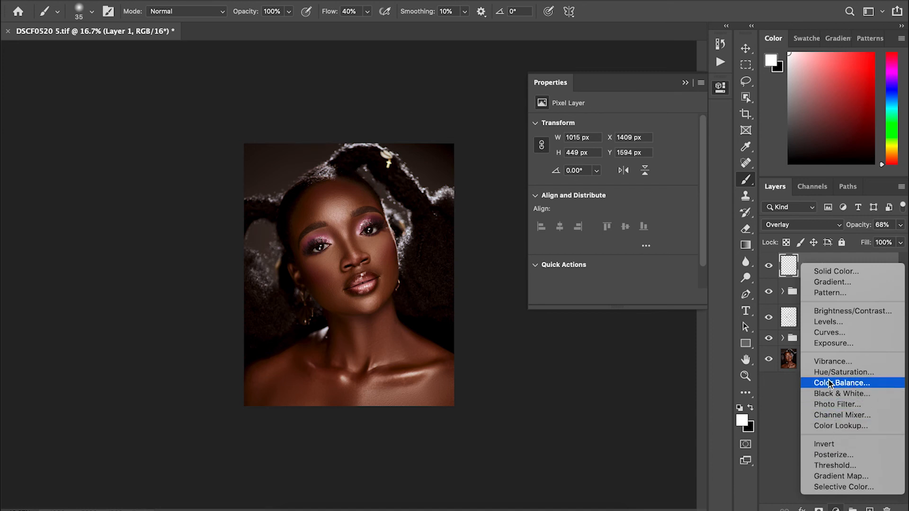
{"action": "left_click", "coordinate": [829, 322]}
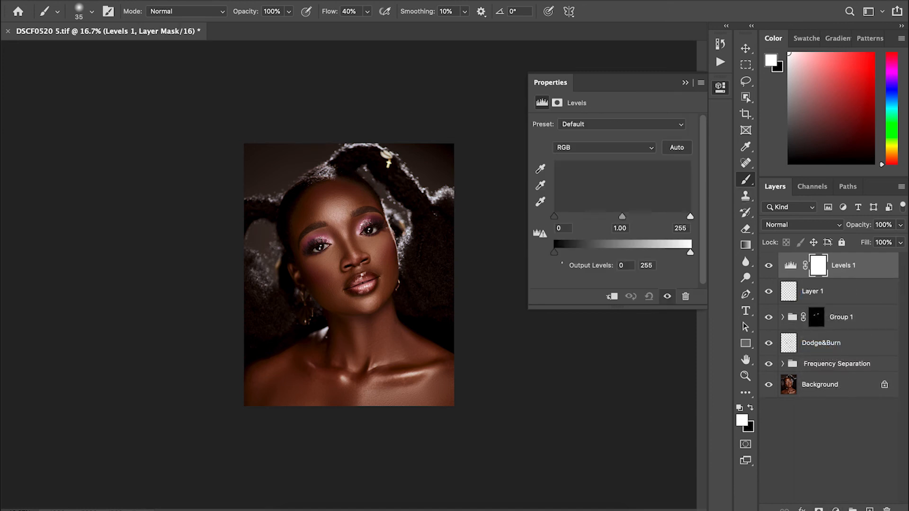
{"action": "left_click_drag", "start_coordinate": [557, 218], "coordinate": [556, 219]}
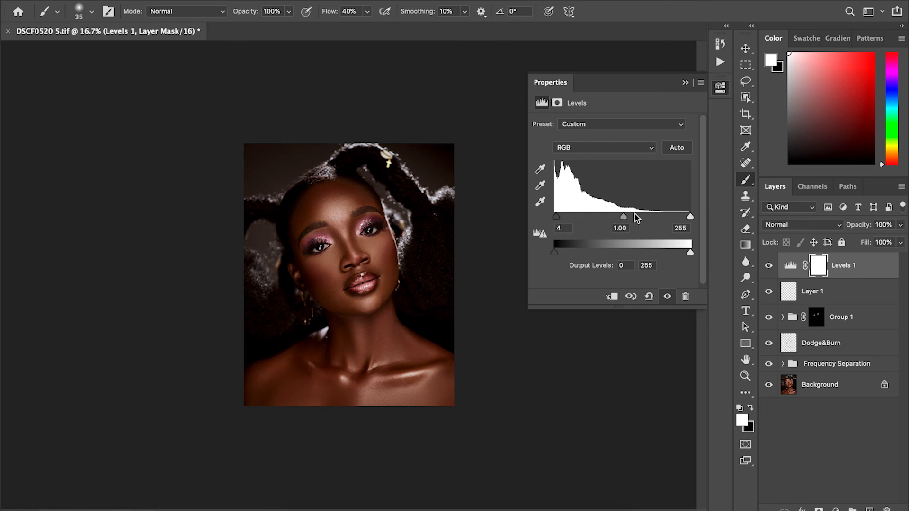
{"action": "left_click_drag", "start_coordinate": [690, 217], "coordinate": [679, 230]}
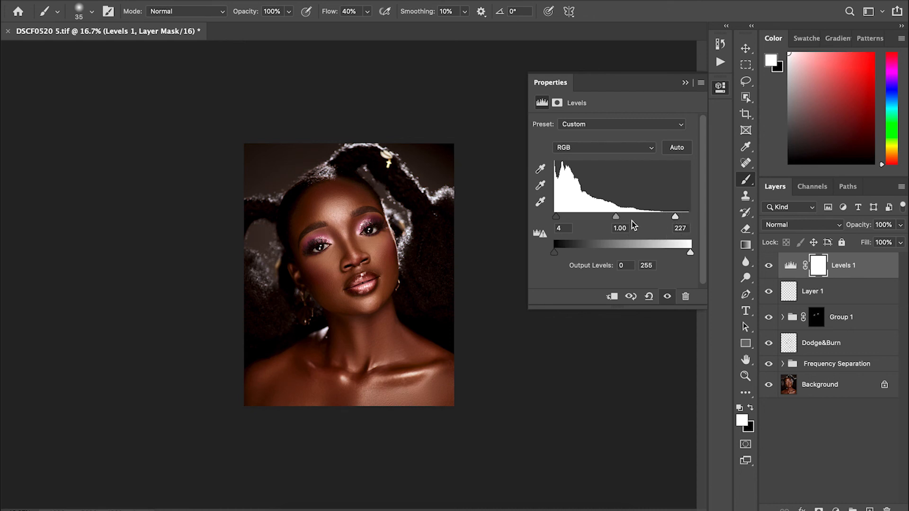
{"action": "left_click_drag", "start_coordinate": [617, 216], "coordinate": [617, 219]}
Step: Set the Levels midtone input of each colour channel: 0.92 for Red, 0.96 for Green and 0.93 for Blue
{"action": "left_click", "coordinate": [629, 146]}
{"action": "left_click", "coordinate": [572, 160]}
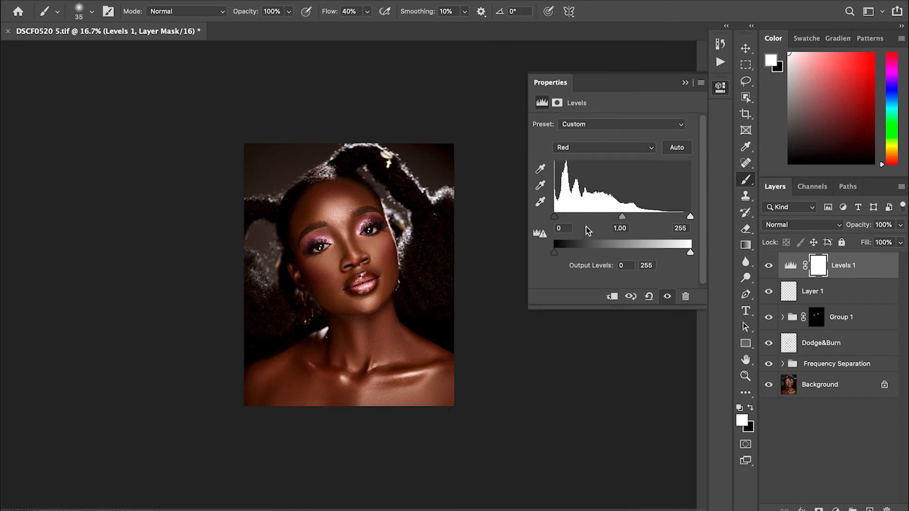
{"action": "mouse_move", "coordinate": [623, 219]}
{"action": "left_mouse_down"}
{"action": "mouse_move", "coordinate": [614, 219]}
{"action": "mouse_move", "coordinate": [626, 217]}
{"action": "left_mouse_up"}
{"action": "left_click", "coordinate": [615, 147]}
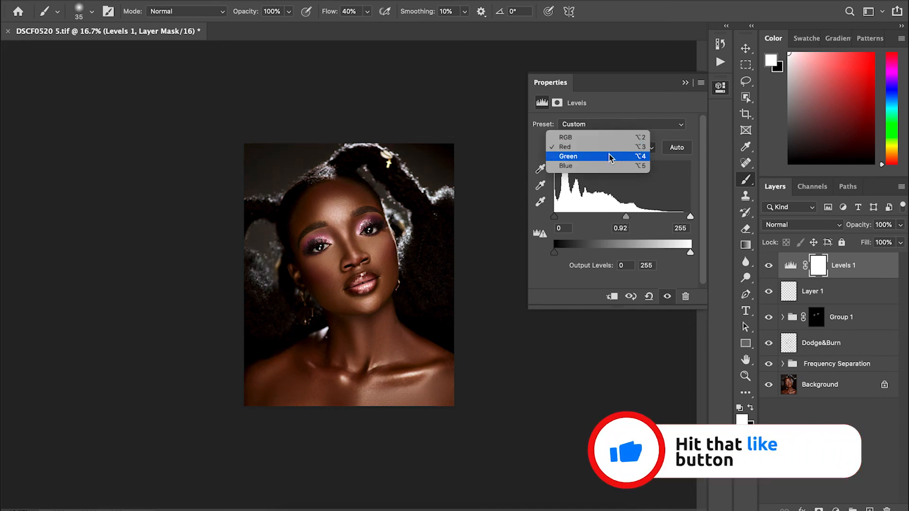
{"action": "left_click", "coordinate": [602, 160]}
{"action": "left_click_drag", "start_coordinate": [623, 219], "coordinate": [624, 217]}
{"action": "left_click", "coordinate": [611, 146]}
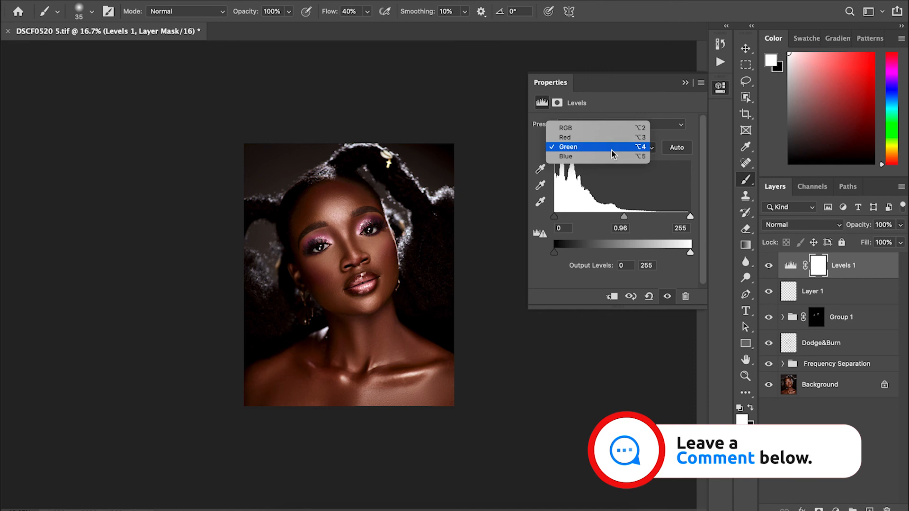
{"action": "left_click", "coordinate": [602, 156]}
{"action": "left_click_drag", "start_coordinate": [621, 218], "coordinate": [625, 219]}
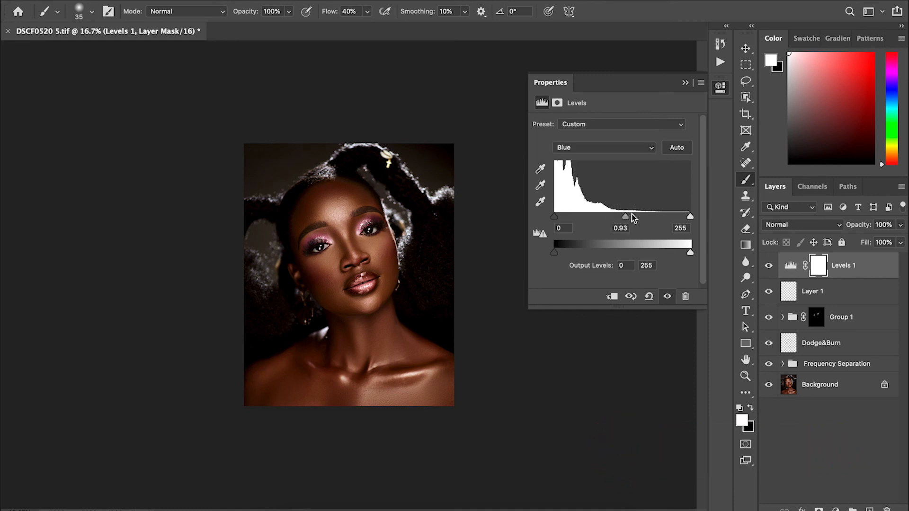
Step: Compare the portrait with and without the Levels layer, and reduce that layer's opacity to 53%
{"action": "key", "text": "super+plus"}
{"action": "key", "text": "super+plus"}
{"action": "key", "text": "super+plus"}
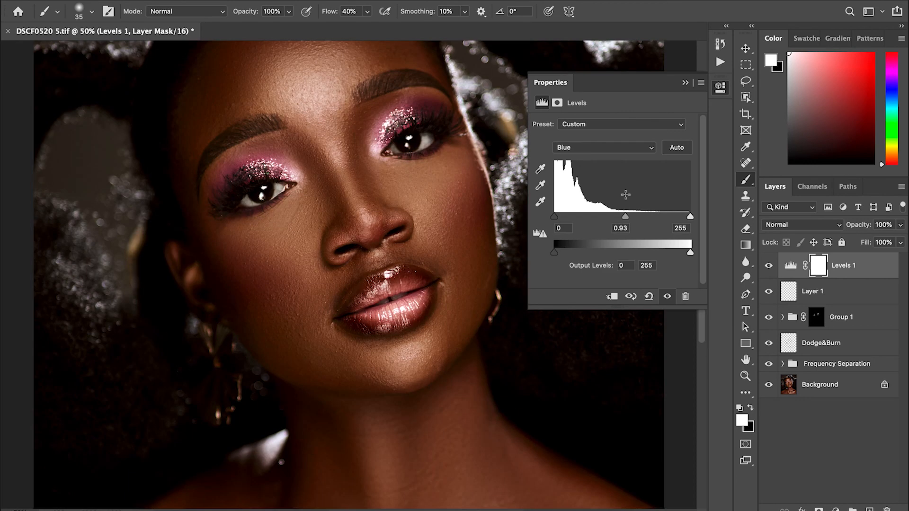
{"action": "key", "text": "super+minus"}
{"action": "key", "text": "super+minus"}
{"action": "left_click", "coordinate": [768, 267]}
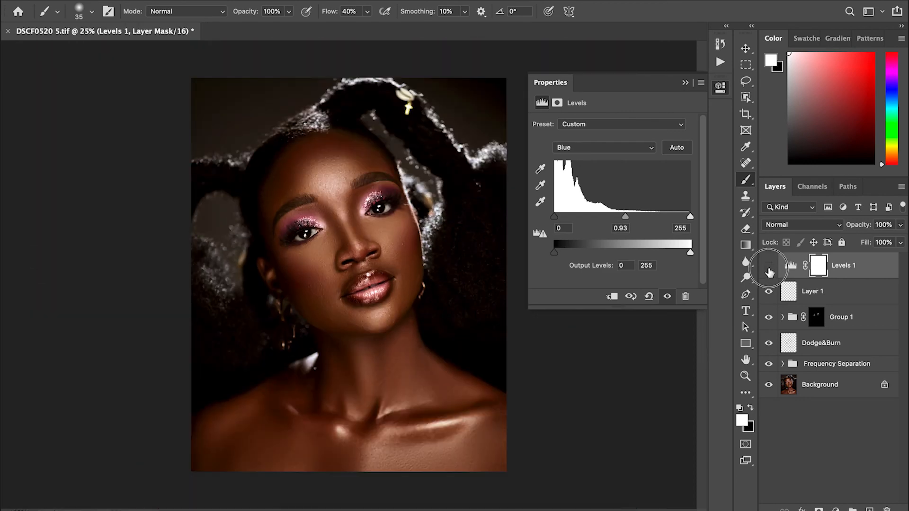
{"action": "left_click", "coordinate": [771, 269]}
{"action": "left_click", "coordinate": [902, 229]}
{"action": "left_click_drag", "start_coordinate": [899, 240], "coordinate": [872, 240]}
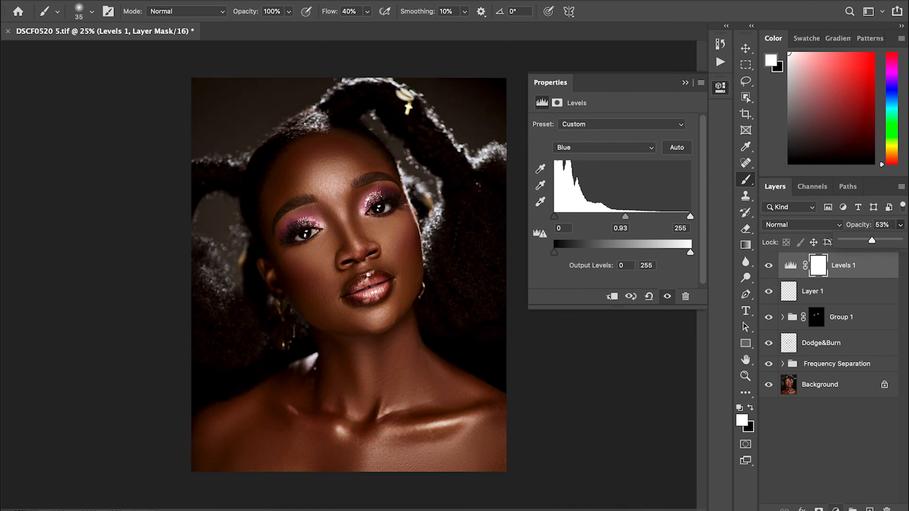
Step: Add a Black & White adjustment layer above the Levels layer and set its blend mode to Multiply
{"action": "left_click", "coordinate": [836, 509]}
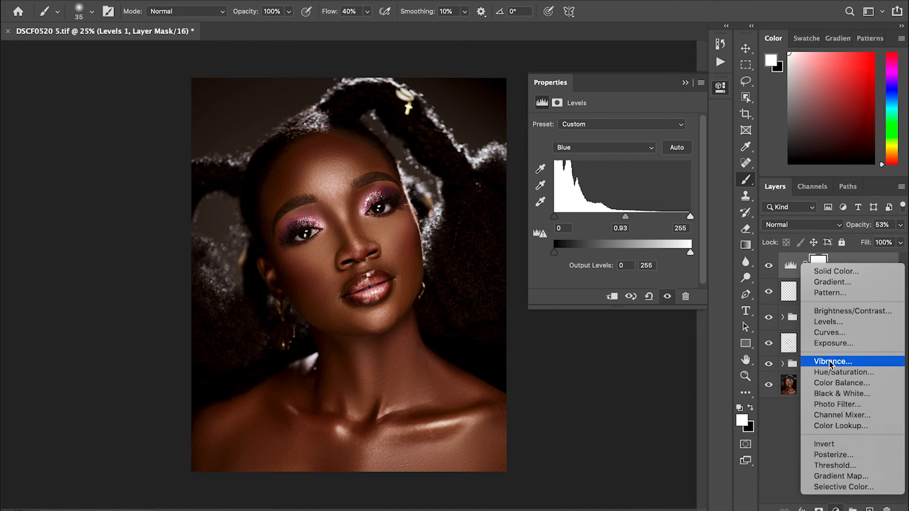
{"action": "left_click", "coordinate": [833, 393]}
{"action": "key", "text": "super+minus"}
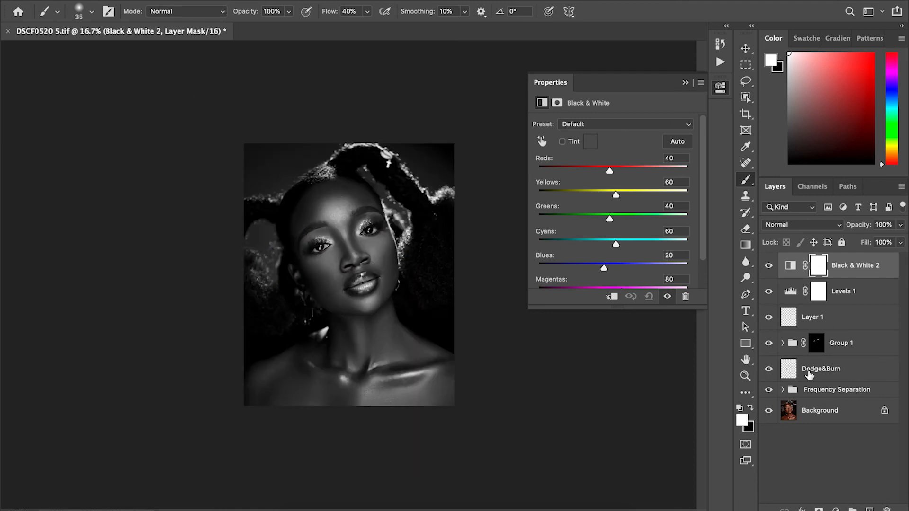
{"action": "left_click", "coordinate": [795, 225]}
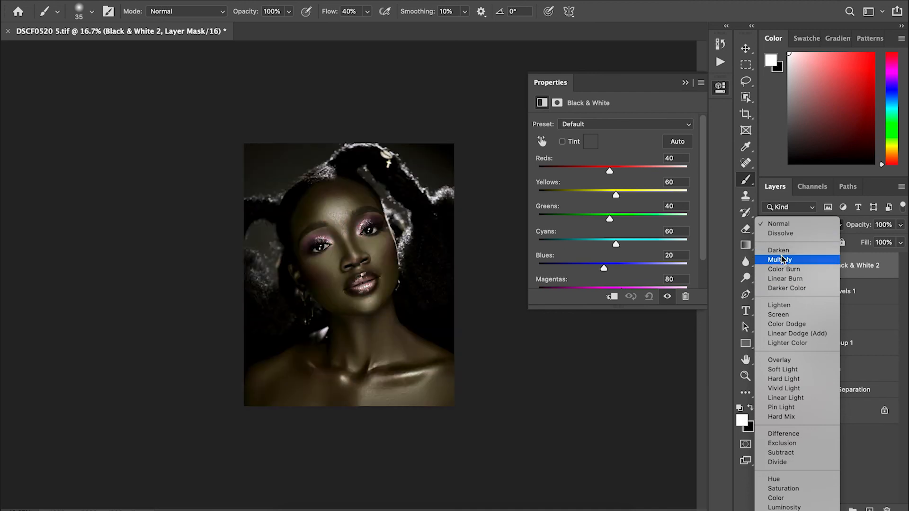
{"action": "left_click", "coordinate": [780, 260]}
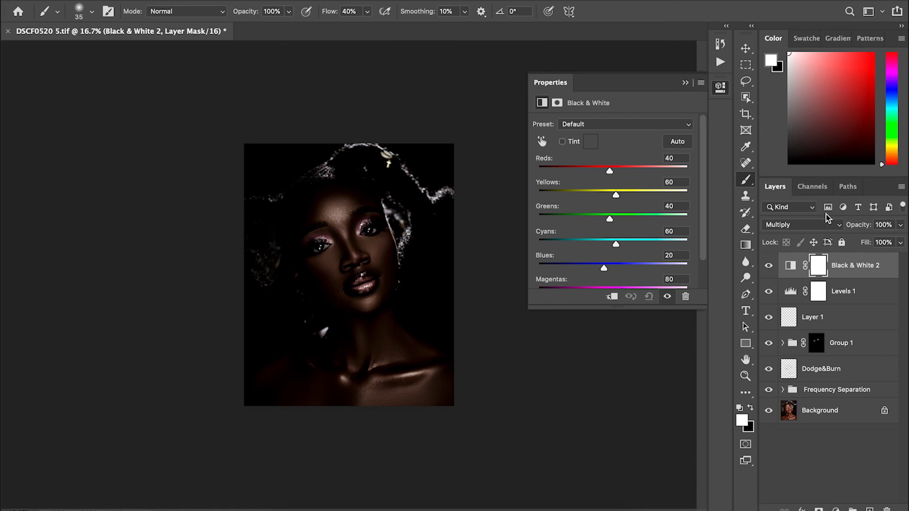
Step: Reduce the Black & White layer's opacity to 17% and check the effect at different magnifications
{"action": "left_click", "coordinate": [901, 232]}
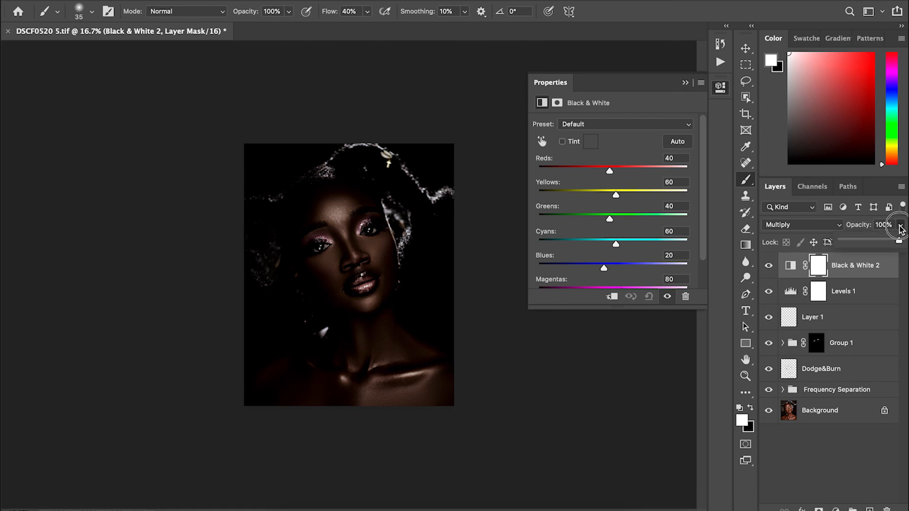
{"action": "left_click_drag", "start_coordinate": [890, 245], "coordinate": [855, 242]}
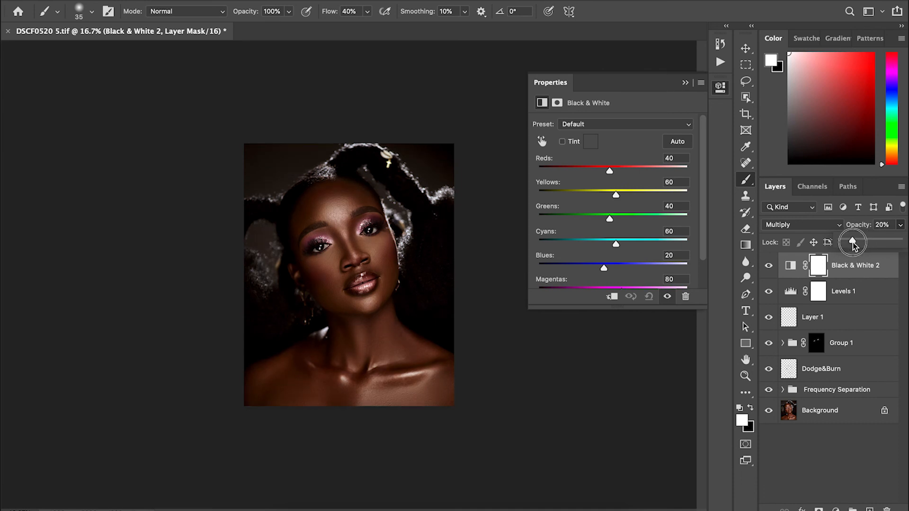
{"action": "key", "text": "super+equal"}
{"action": "key", "text": "super+equal"}
{"action": "key", "text": "super+equal"}
{"action": "key", "text": "super+equal"}
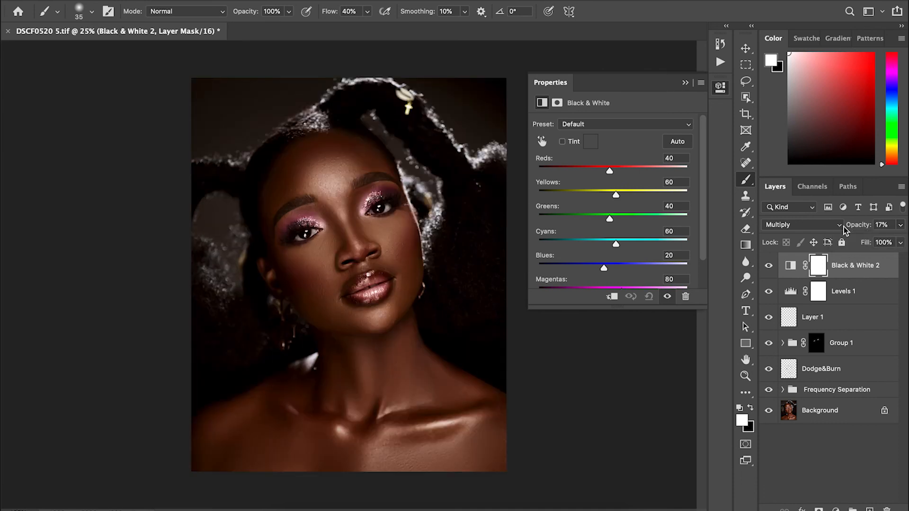
{"action": "key", "text": "super+minus"}
{"action": "key", "text": "super+minus"}
{"action": "key", "text": "super+minus"}
{"action": "key", "text": "super+minus"}
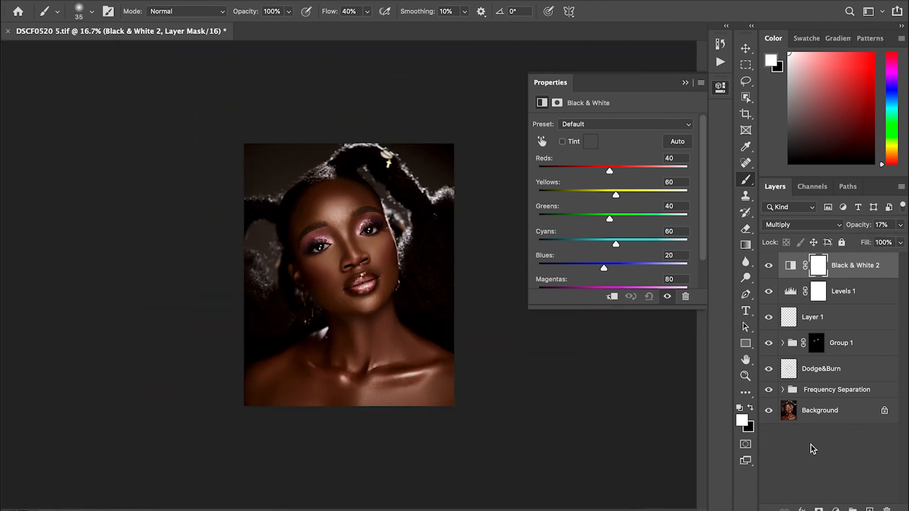
Step: Add a Photo Filter adjustment layer above the Black & White layer and set its filter to Cooling Filter (82)
{"action": "left_click", "coordinate": [835, 510]}
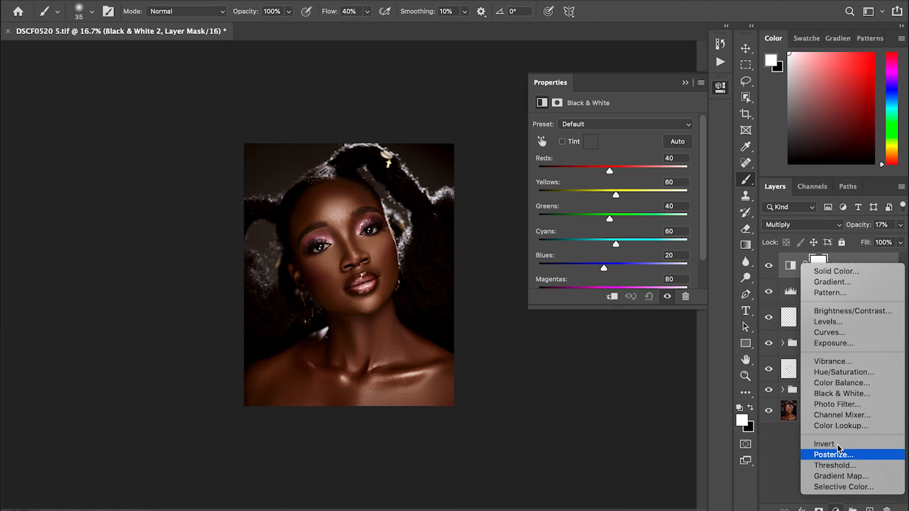
{"action": "left_click", "coordinate": [840, 404]}
{"action": "left_click", "coordinate": [604, 125]}
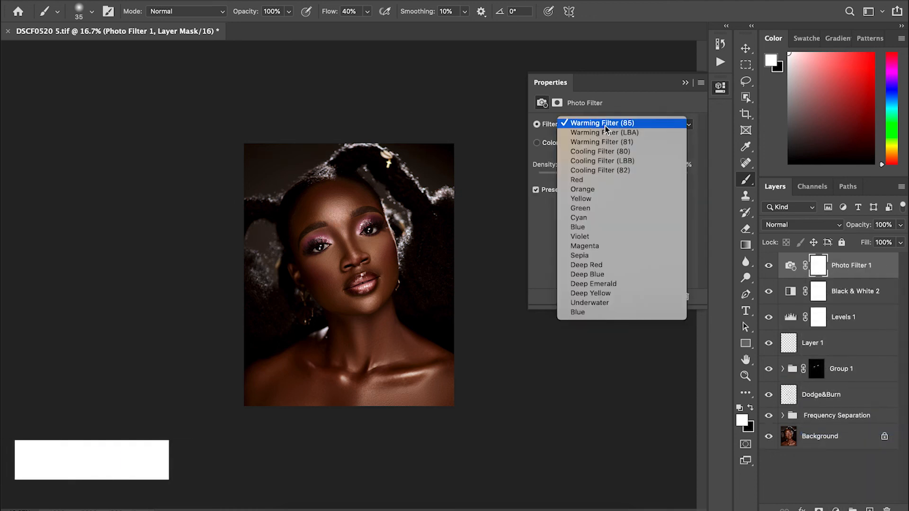
{"action": "left_click", "coordinate": [595, 172]}
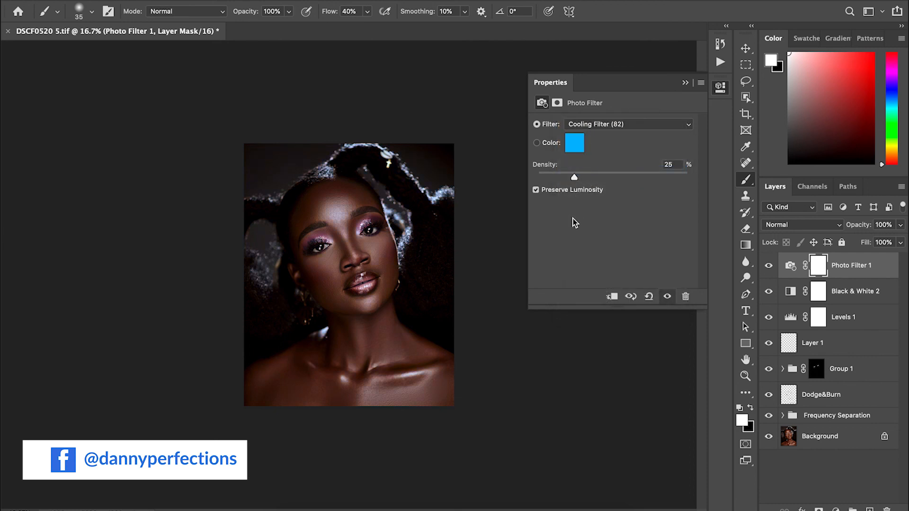
Step: Reduce the Photo Filter layer's opacity to 49% and check the effect on the face at different magnifications
{"action": "left_click", "coordinate": [902, 225]}
{"action": "left_click_drag", "start_coordinate": [901, 241], "coordinate": [884, 242]}
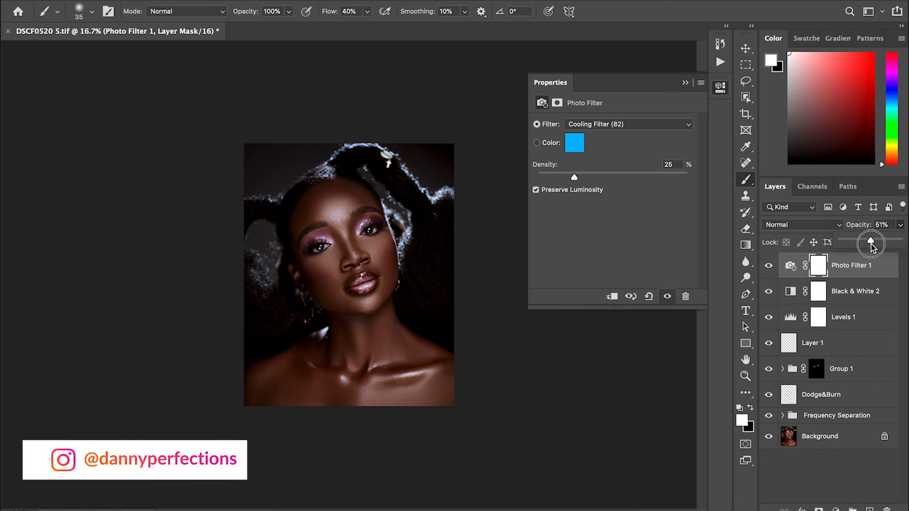
{"action": "left_click_drag", "start_coordinate": [872, 240], "coordinate": [869, 242]}
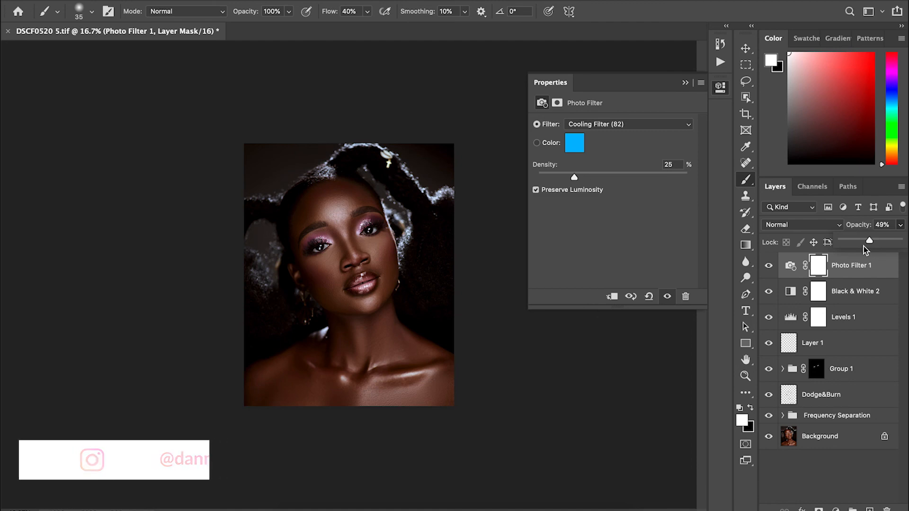
{"action": "key", "text": "super+equal"}
{"action": "key", "text": "super+equal"}
{"action": "key", "text": "super+equal"}
{"action": "key", "text": "super+equal"}
{"action": "key", "text": "super+equal"}
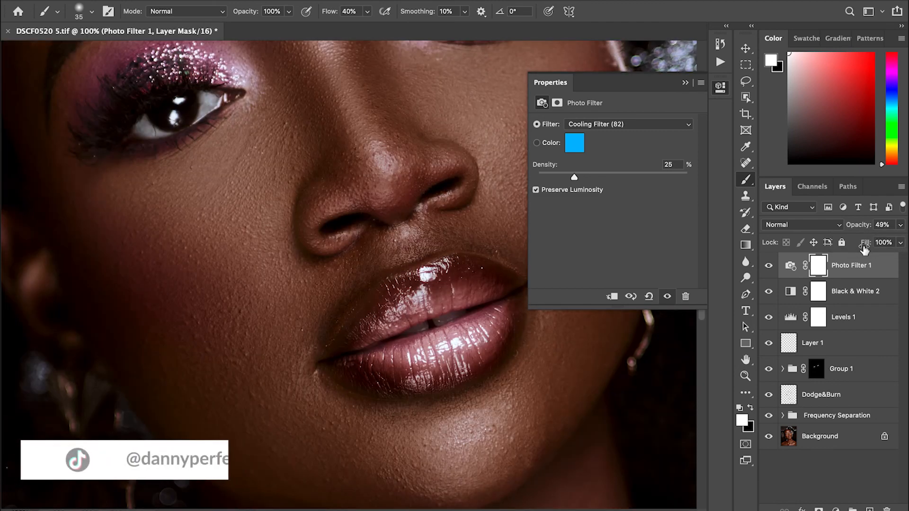
{"action": "key", "text": "super+minus"}
{"action": "key", "text": "super+minus"}
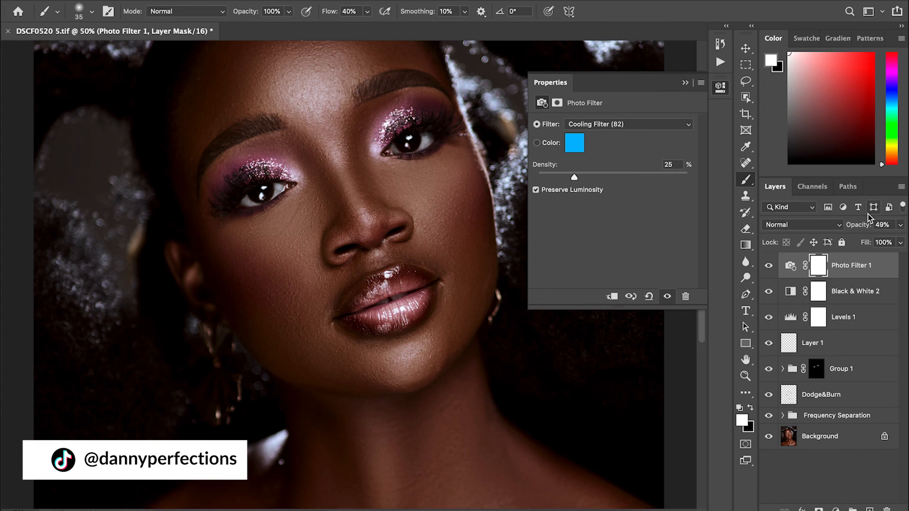
{"action": "key", "text": "super+minus"}
{"action": "key", "text": "super+minus"}
{"action": "key", "text": "super+minus"}
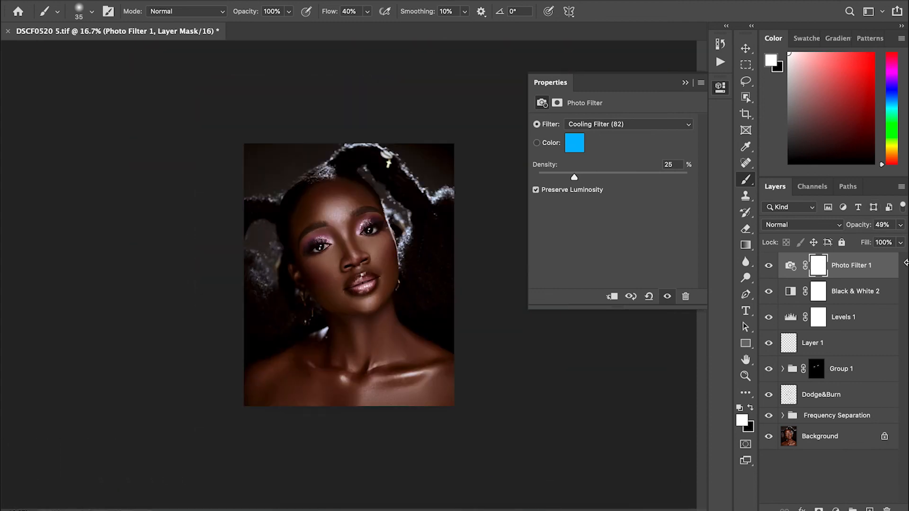
Step: Lower the Photo Filter layer's opacity to 22% and check the face up close and the whole portrait
{"action": "left_click", "coordinate": [901, 225]}
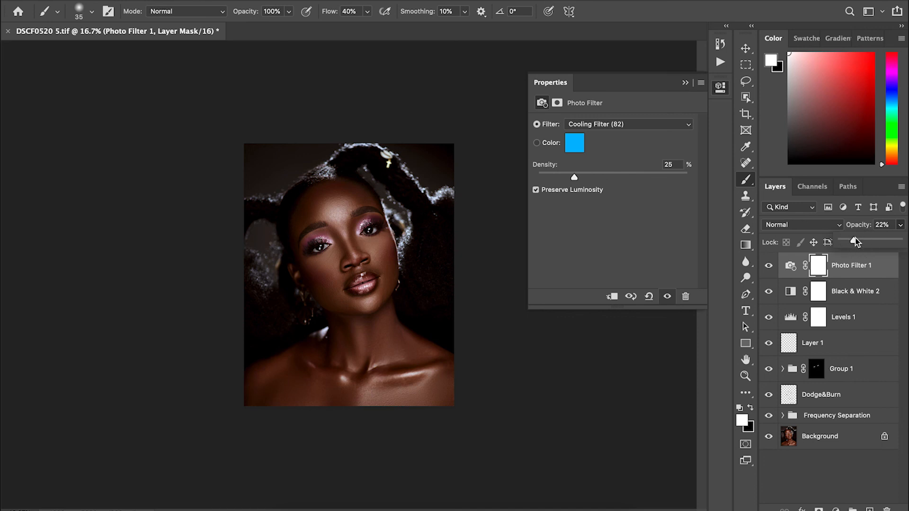
{"action": "key", "text": "super+plus"}
{"action": "key", "text": "super+plus"}
{"action": "key", "text": "super+plus"}
{"action": "key", "text": "super+plus"}
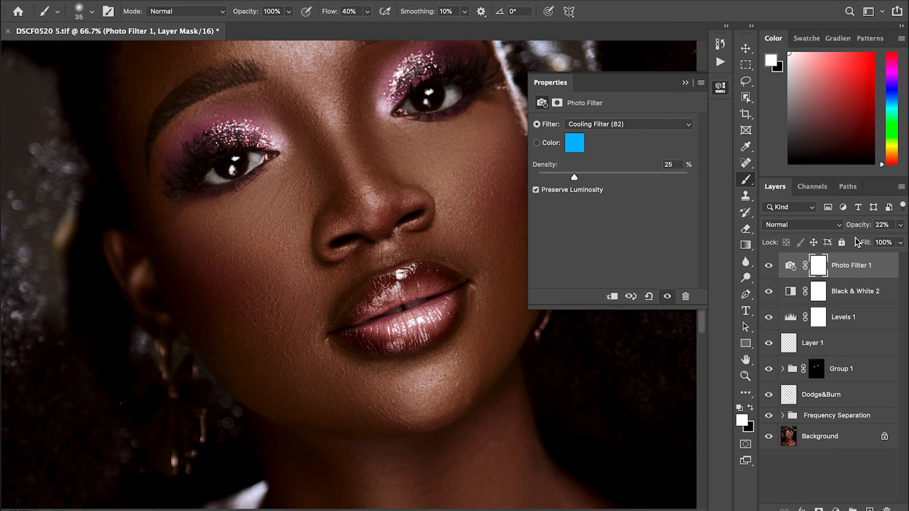
{"action": "key", "text": "super+minus"}
{"action": "key", "text": "super+minus"}
{"action": "key", "text": "super+minus"}
{"action": "key", "text": "super+minus"}
{"action": "key", "text": "super+minus"}
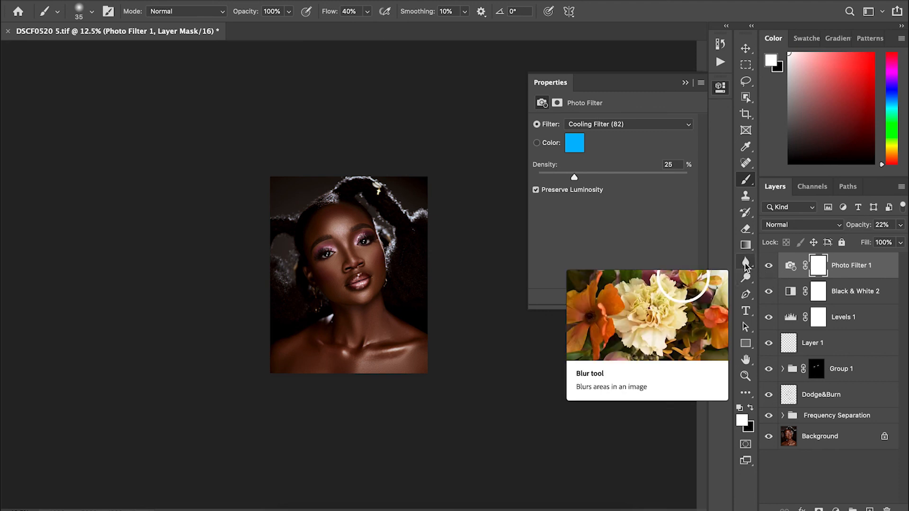
Step: Stamp all visible layers into a new merged layer at the top of the stack and apply Smart Sharpen to it
{"action": "key", "text": "ctrl+shift+alt+e"}
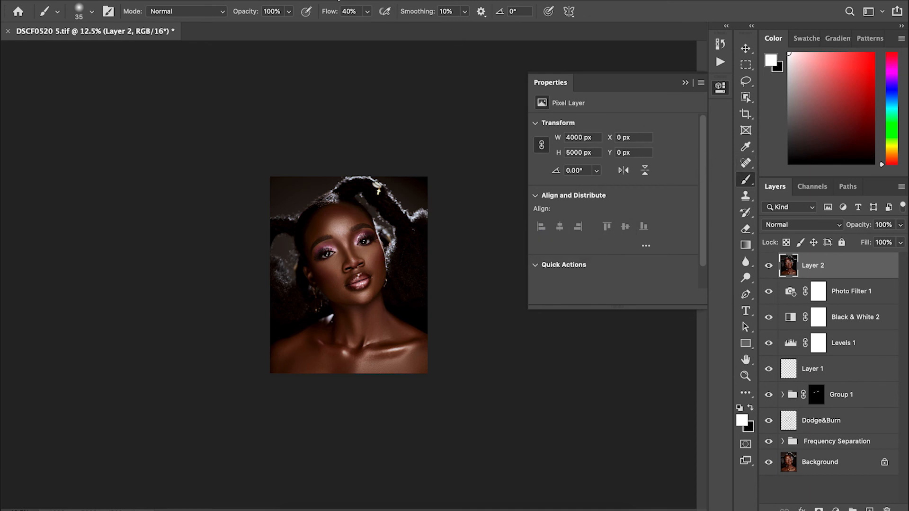
{"action": "left_click", "coordinate": [294, 1]}
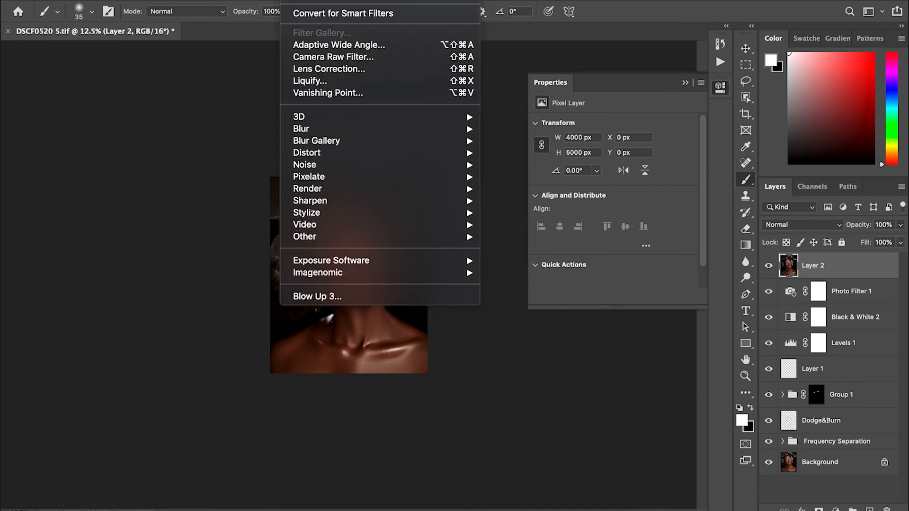
{"action": "mouse_move", "coordinate": [302, 204]}
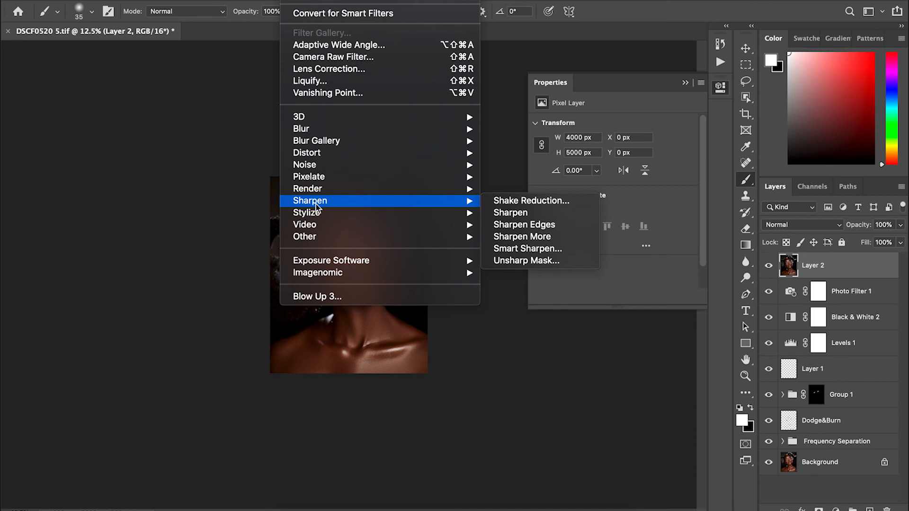
{"action": "left_click", "coordinate": [523, 250]}
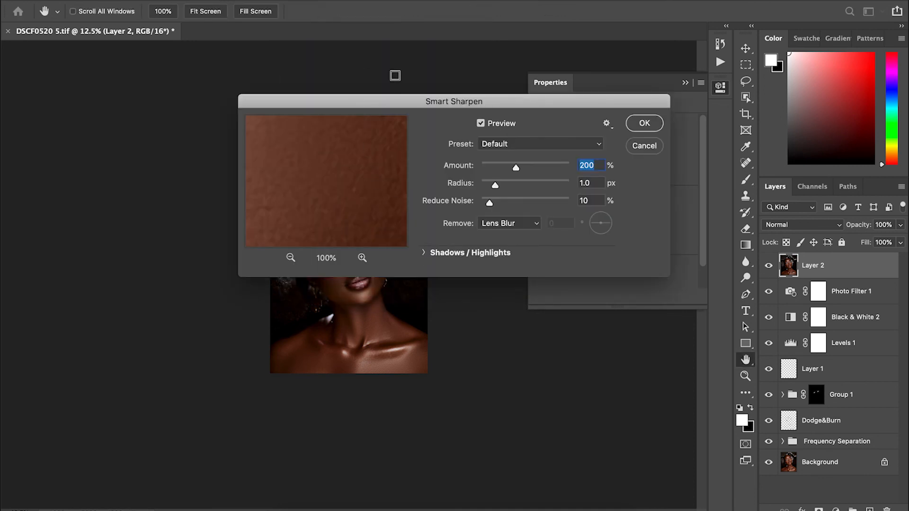
{"action": "left_click", "coordinate": [520, 147]}
{"action": "left_click", "coordinate": [521, 144]}
{"action": "left_click_drag", "start_coordinate": [516, 168], "coordinate": [518, 167]}
{"action": "left_click", "coordinate": [644, 124]}
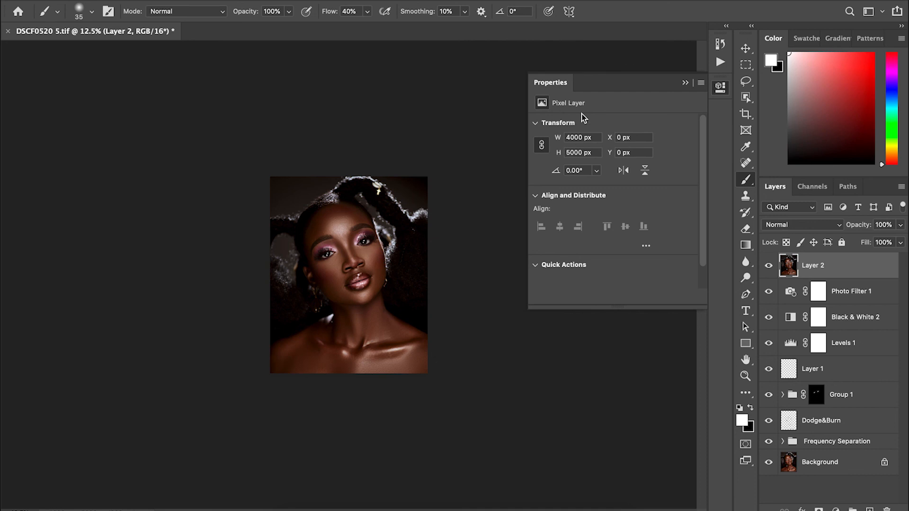
Step: Examine the sharpening on the skin and facial details at different magnifications
{"action": "key", "text": "ctrl+plus"}
{"action": "key", "text": "ctrl+plus"}
{"action": "key", "text": "ctrl+plus"}
{"action": "key", "text": "ctrl+plus"}
{"action": "key", "text": "ctrl+plus"}
{"action": "key", "text": "ctrl+minus"}
{"action": "key", "text": "ctrl+minus"}
{"action": "key", "text": "ctrl+minus"}
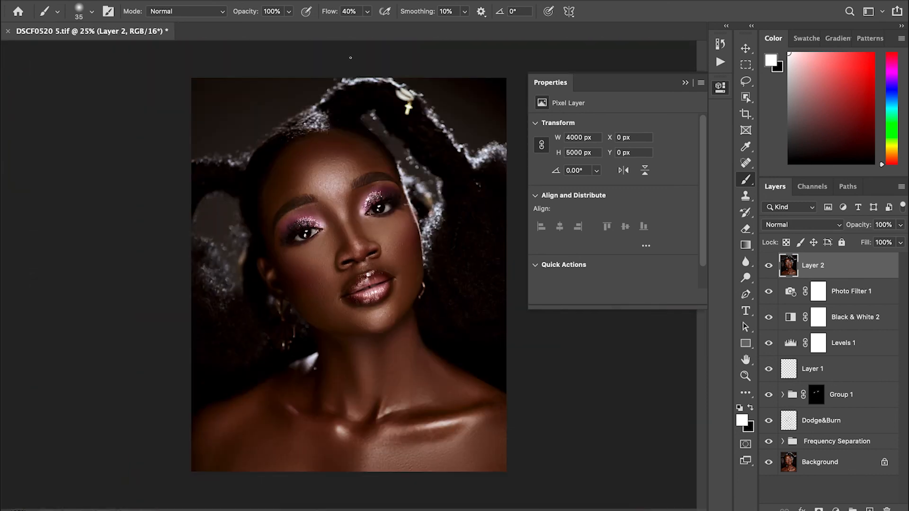
Step: Add noise to the merged layer with an amount of 5% and Uniform distribution, using the preview of the face
{"action": "left_click", "coordinate": [294, 0]}
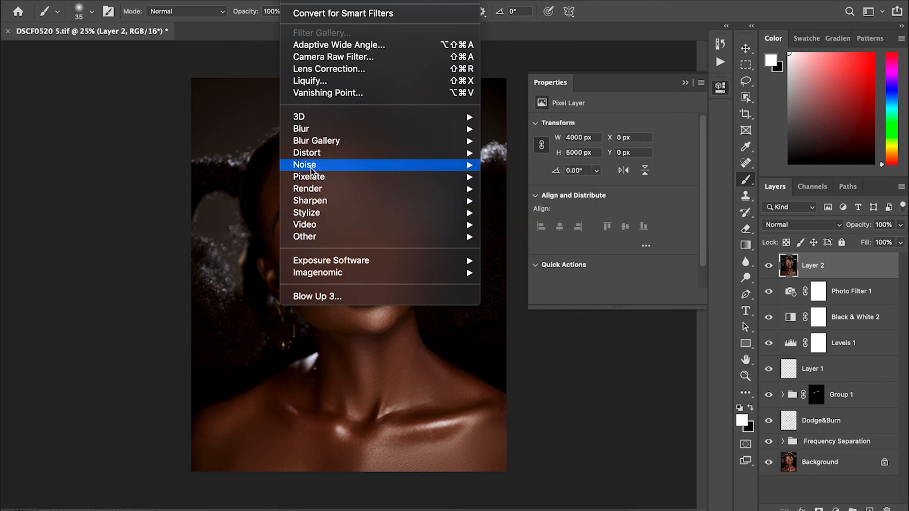
{"action": "mouse_move", "coordinate": [312, 169]}
{"action": "left_click", "coordinate": [520, 167]}
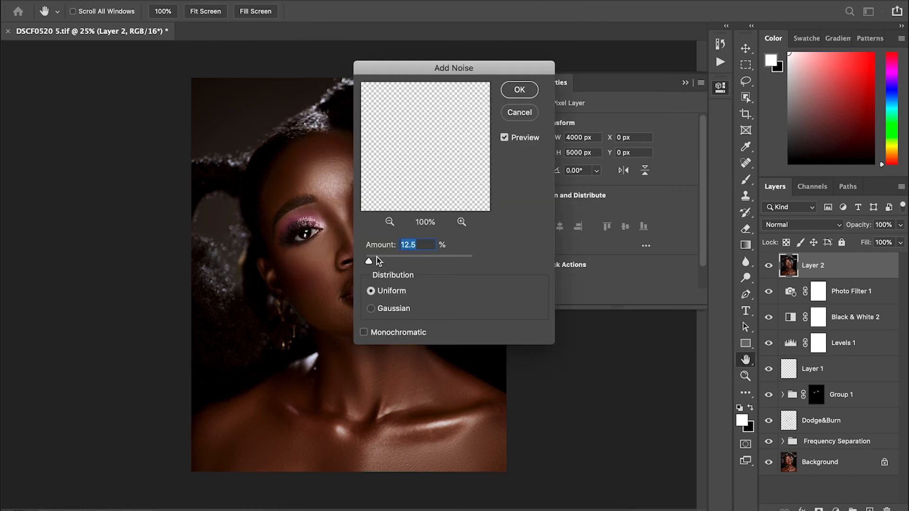
{"action": "left_click", "coordinate": [390, 222]}
{"action": "left_click", "coordinate": [390, 223]}
{"action": "left_click", "coordinate": [389, 223]}
{"action": "left_click", "coordinate": [389, 223]}
{"action": "left_click_drag", "start_coordinate": [395, 158], "coordinate": [425, 290]}
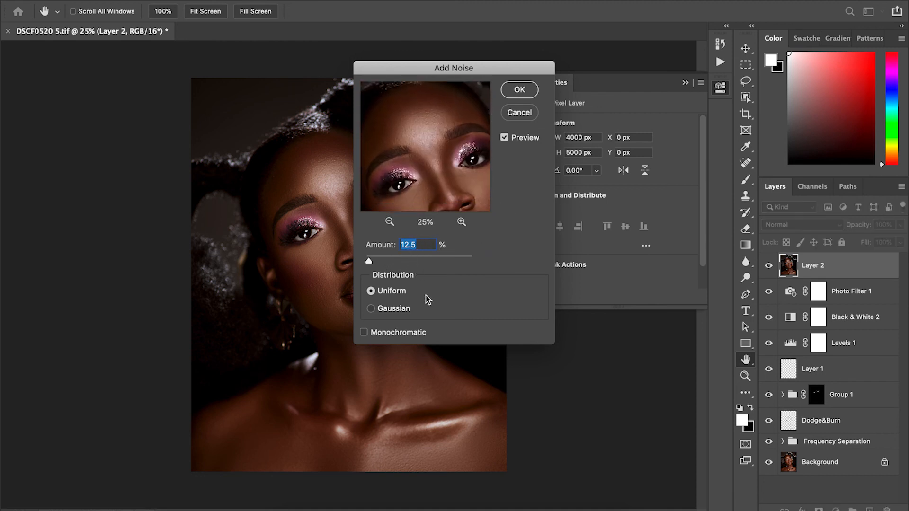
{"action": "type", "text": "5"}
{"action": "left_click_drag", "start_coordinate": [403, 171], "coordinate": [416, 118]}
{"action": "left_click_drag", "start_coordinate": [455, 173], "coordinate": [421, 194]}
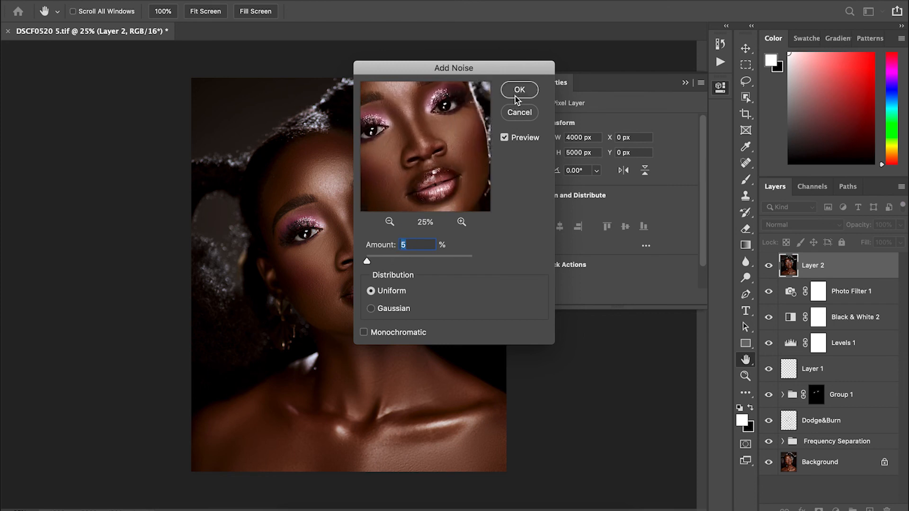
{"action": "left_click", "coordinate": [518, 90]}
Step: Compare the face at 100% magnification with and without the sharpened, noise-added merged layer
{"action": "key", "text": "b"}
{"action": "key", "text": "ctrl+plus"}
{"action": "key", "text": "ctrl+plus"}
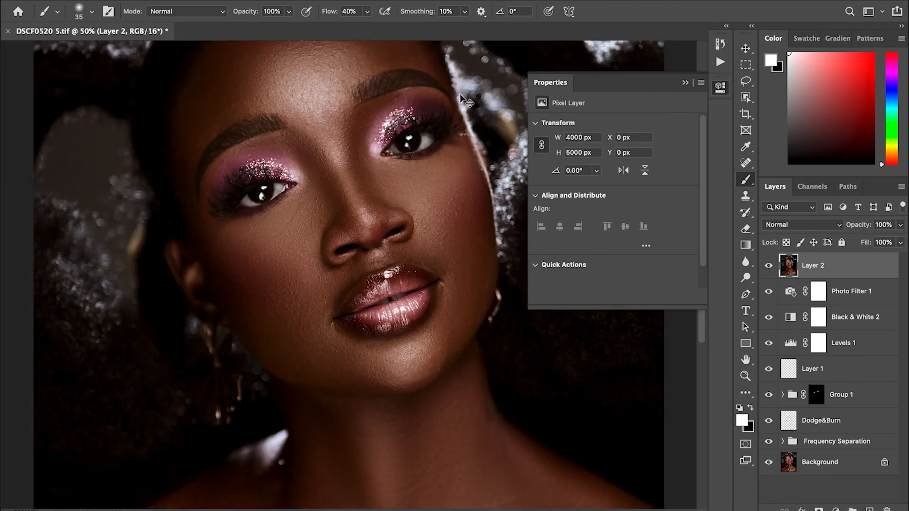
{"action": "key", "text": "ctrl+plus"}
{"action": "key", "text": "ctrl+plus"}
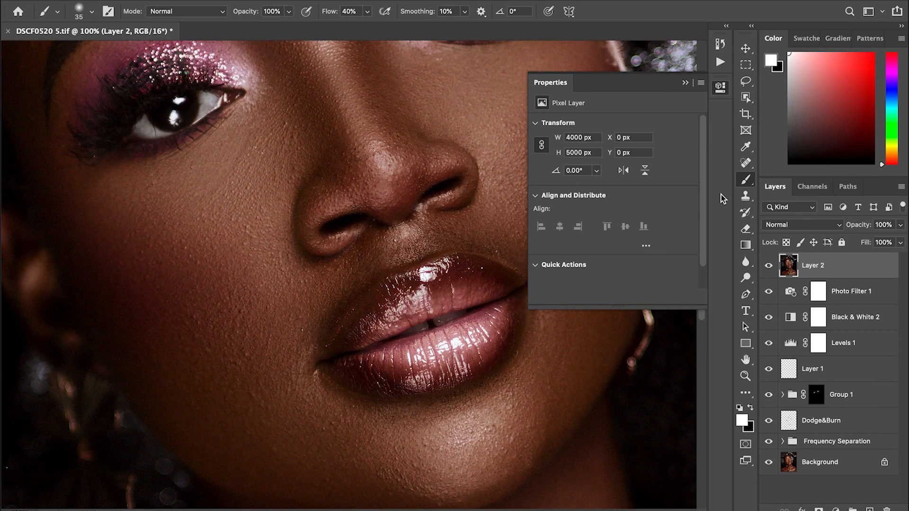
{"action": "left_click", "coordinate": [768, 267]}
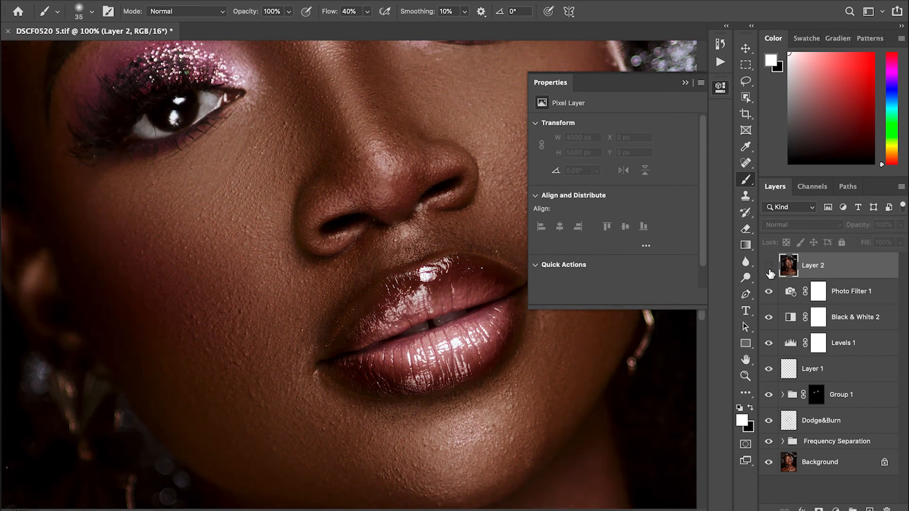
{"action": "left_click", "coordinate": [768, 267]}
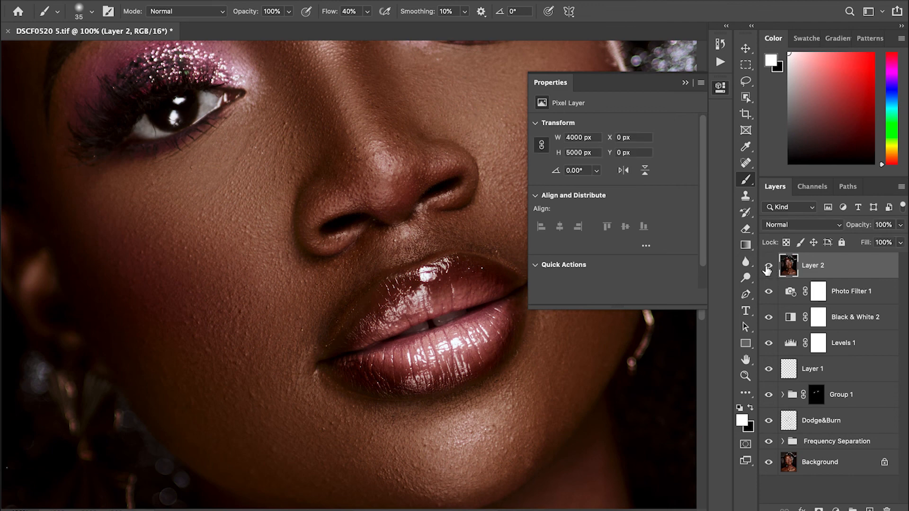
Step: Compare the whole retouched portrait with the original by repeatedly showing only the Background layer and restoring all layers
{"action": "key", "text": "ctrl+minus"}
{"action": "key", "text": "ctrl+minus"}
{"action": "key", "text": "ctrl+minus"}
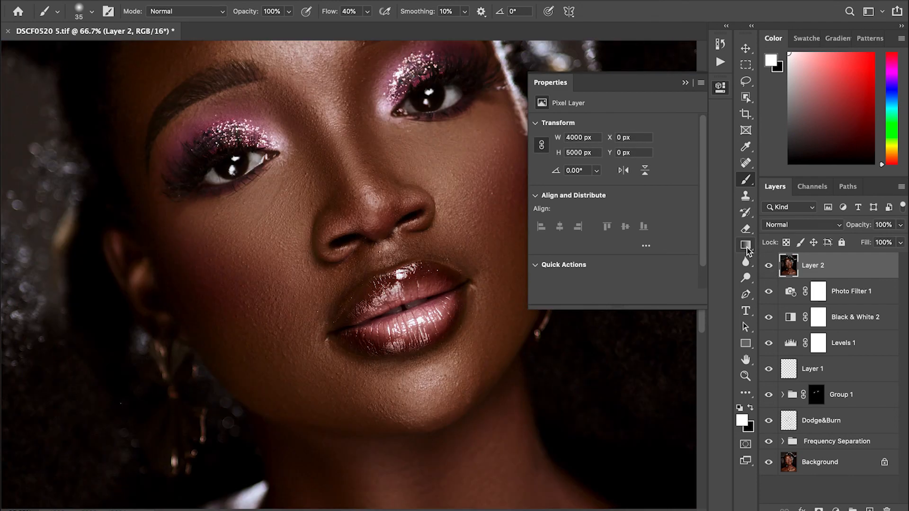
{"action": "key", "text": "ctrl+minus"}
{"action": "key", "text": "ctrl+minus"}
{"action": "key", "text": "ctrl+plus"}
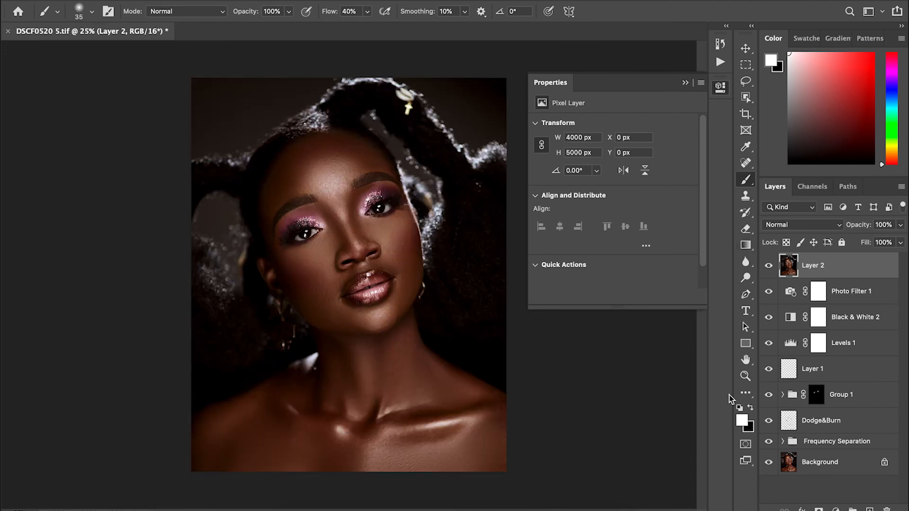
{"action": "left_click", "coordinate": [768, 462], "text": "alt"}
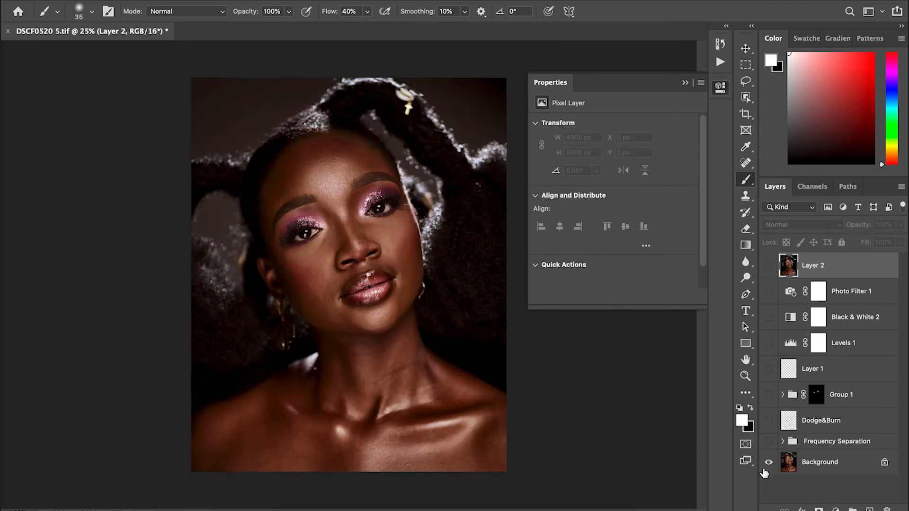
{"action": "left_click", "coordinate": [769, 464], "text": "alt"}
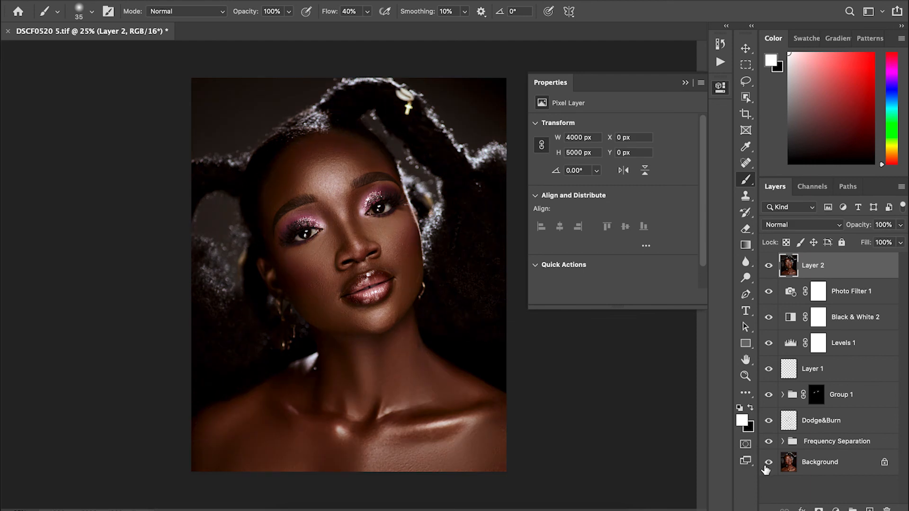
{"action": "left_click", "coordinate": [768, 464], "text": "alt"}
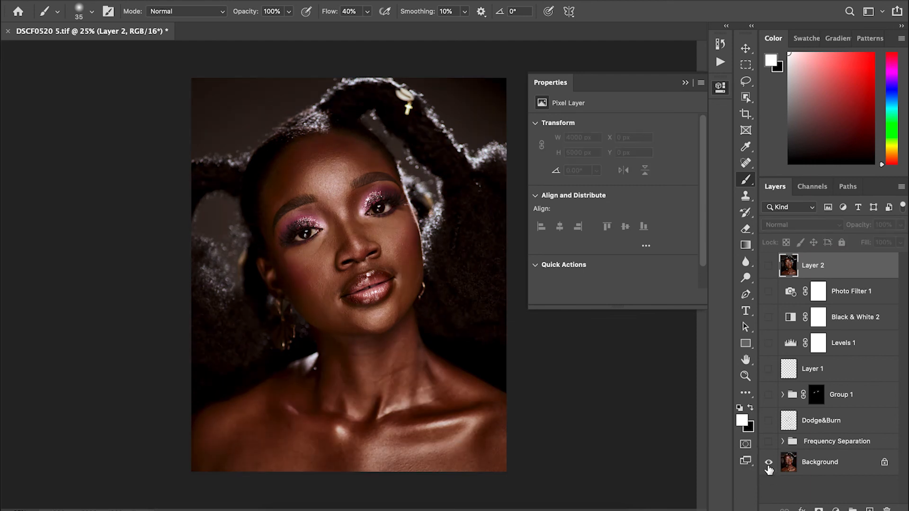
{"action": "left_click", "coordinate": [769, 463], "text": "alt"}
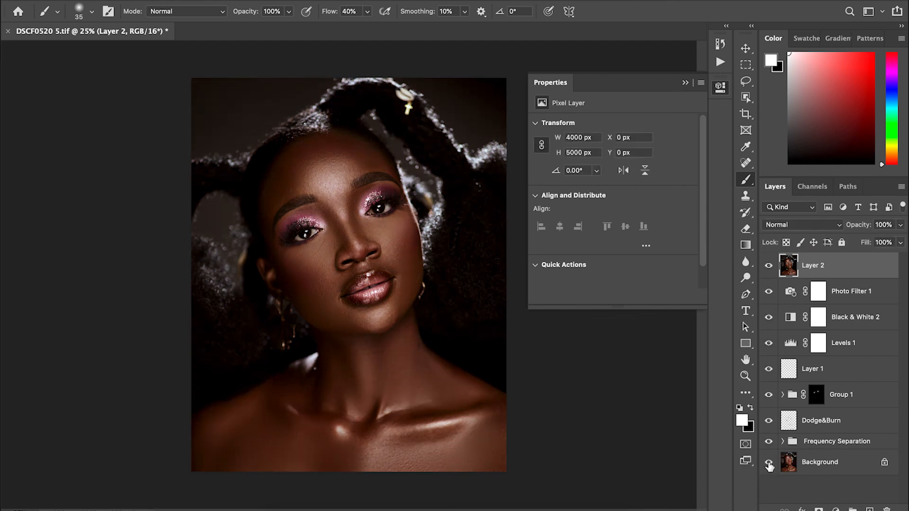
{"action": "left_click", "coordinate": [769, 464], "text": "alt"}
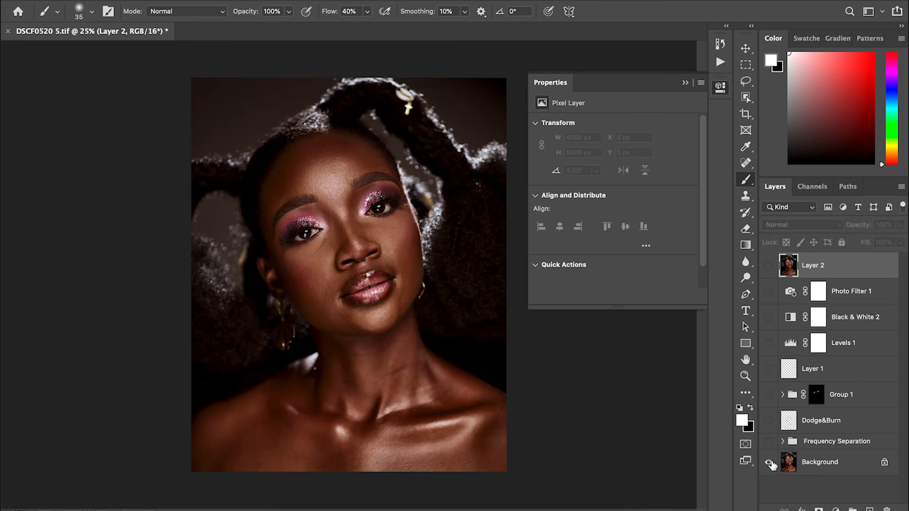
{"action": "left_click", "coordinate": [769, 464], "text": "alt"}
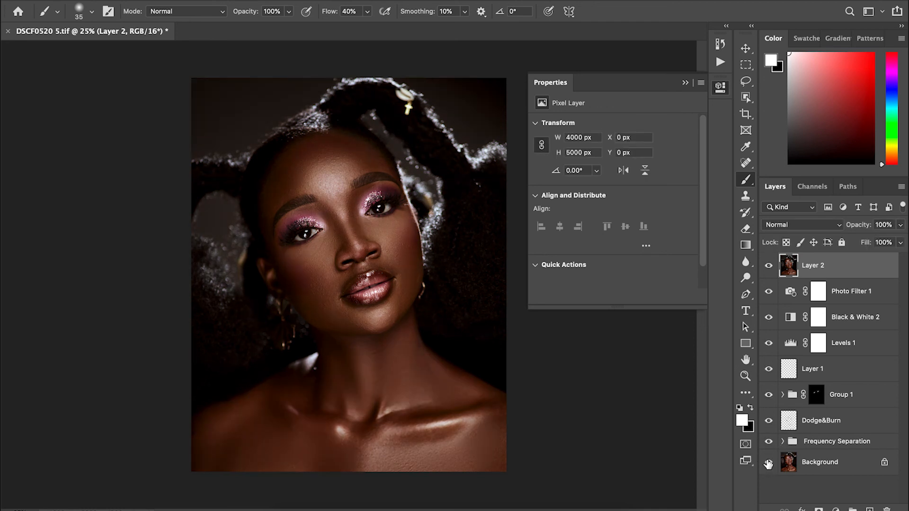
Step: Inspect the finished retouch on the face and the whole portrait at different magnifications
{"action": "key", "text": "ctrl+plus"}
{"action": "key", "text": "ctrl+plus"}
{"action": "key", "text": "ctrl+plus"}
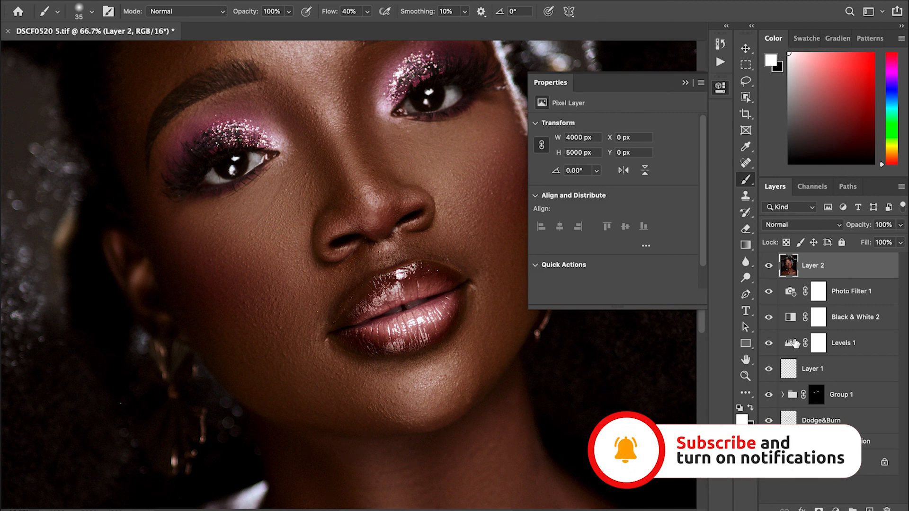
{"action": "key", "text": "super+minus"}
{"action": "key", "text": "super+minus"}
{"action": "key", "text": "super+minus"}
{"action": "key", "text": "super+plus"}
{"action": "key", "text": "super+minus"}
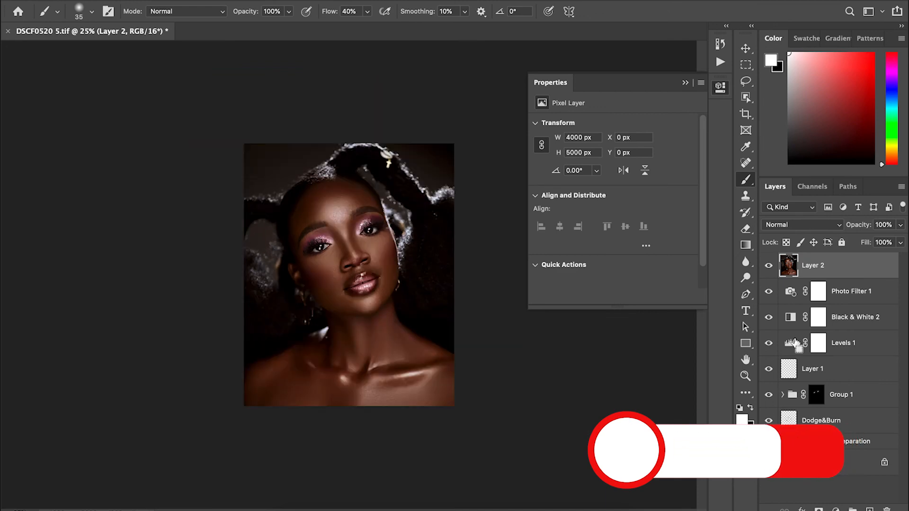
{"action": "key", "text": "super+plus"}
{"action": "key", "text": "super+plus"}
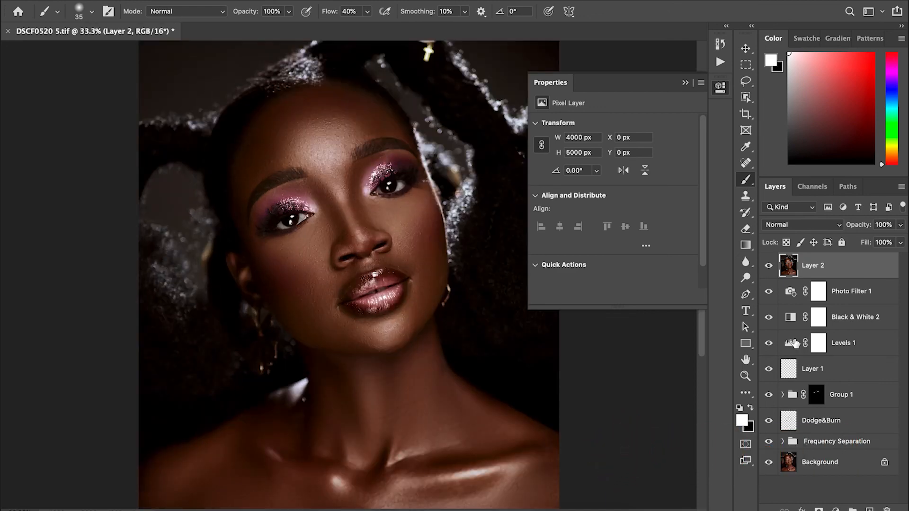